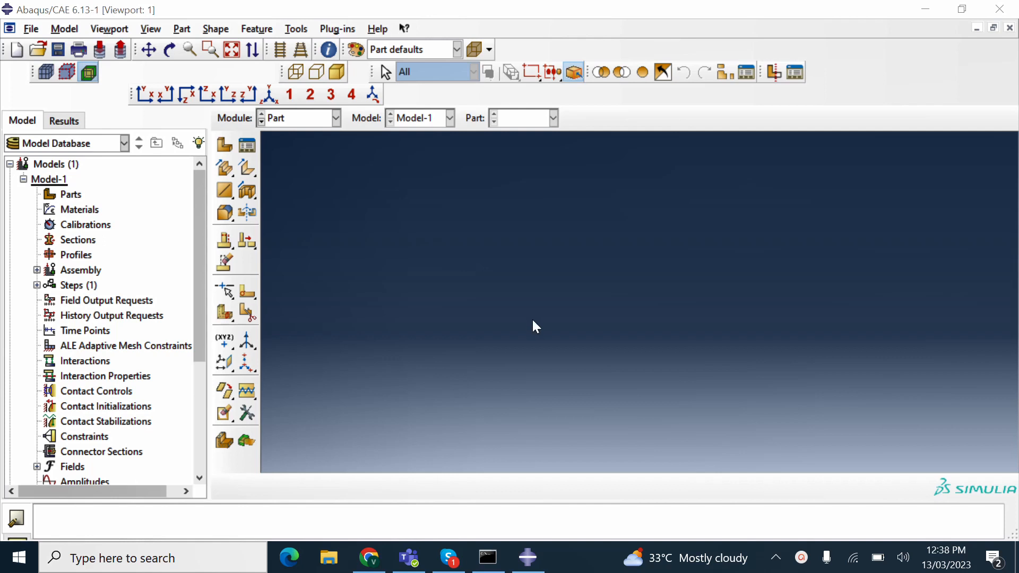
- Rearrange the window layout and dismiss the Dropbox notification
{"action": "left_click_drag", "start_coordinate": [202, 201], "coordinate": [126, 166]}
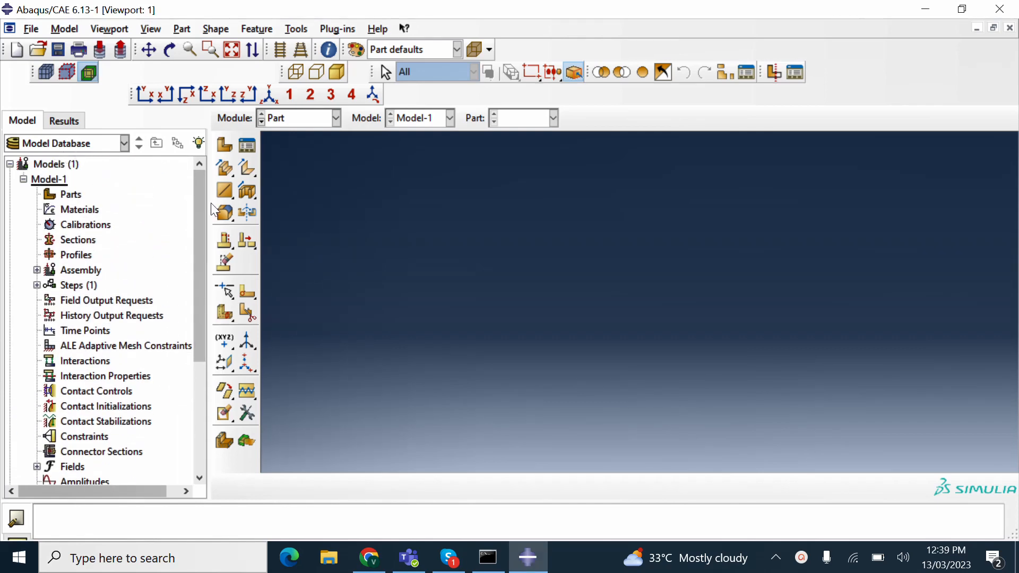
{"action": "mouse_move", "coordinate": [199, 207]}
{"action": "left_mouse_down"}
{"action": "mouse_move", "coordinate": [198, 283]}
{"action": "mouse_move", "coordinate": [215, 276]}
{"action": "mouse_move", "coordinate": [192, 201]}
{"action": "left_mouse_up"}
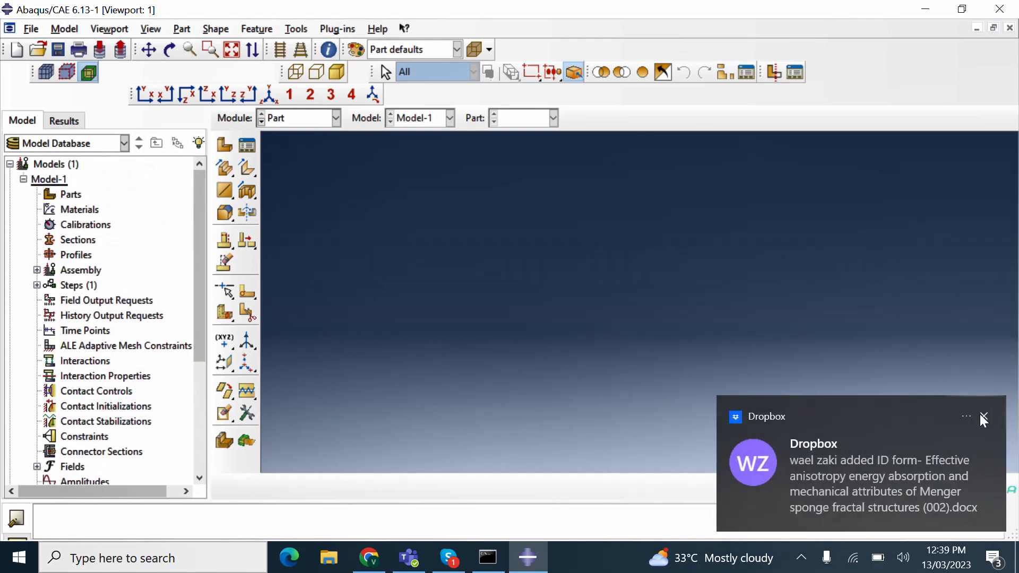
{"action": "left_click", "coordinate": [983, 417]}
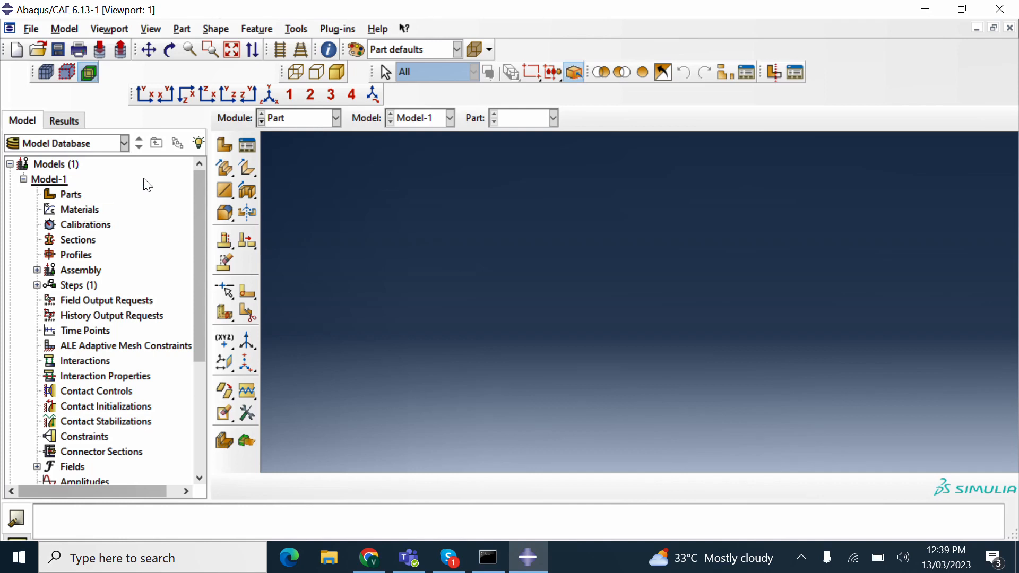
- Start a new part with approximate size 2 and continue to its sketch
{"action": "double_click", "coordinate": [78, 196]}
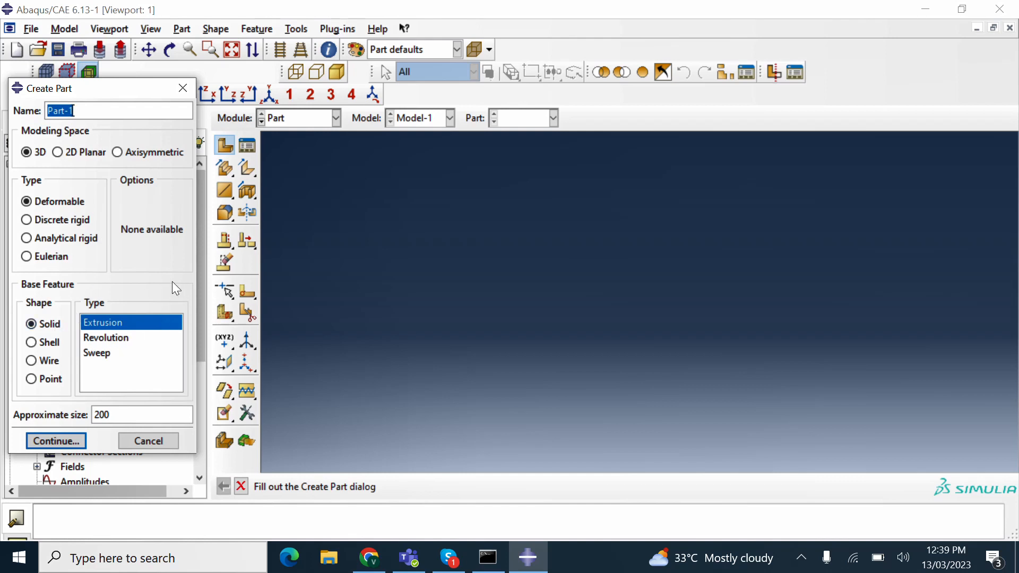
{"action": "left_click", "coordinate": [118, 413]}
{"action": "key", "text": "BackSpace"}
{"action": "key", "text": "BackSpace"}
{"action": "key", "text": "BackSpace"}
{"action": "type", "text": "2"}
{"action": "left_click", "coordinate": [71, 441]}
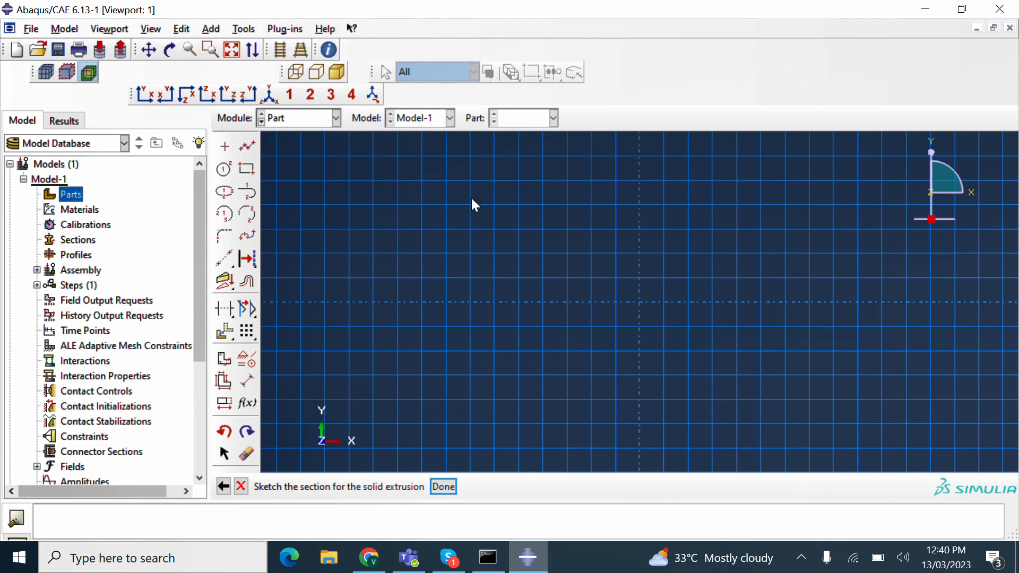
- Draw a rectangle from corner (0.5, 0.5) to (-0.5, -0.5) to form the square profile
{"action": "left_click", "coordinate": [240, 176]}
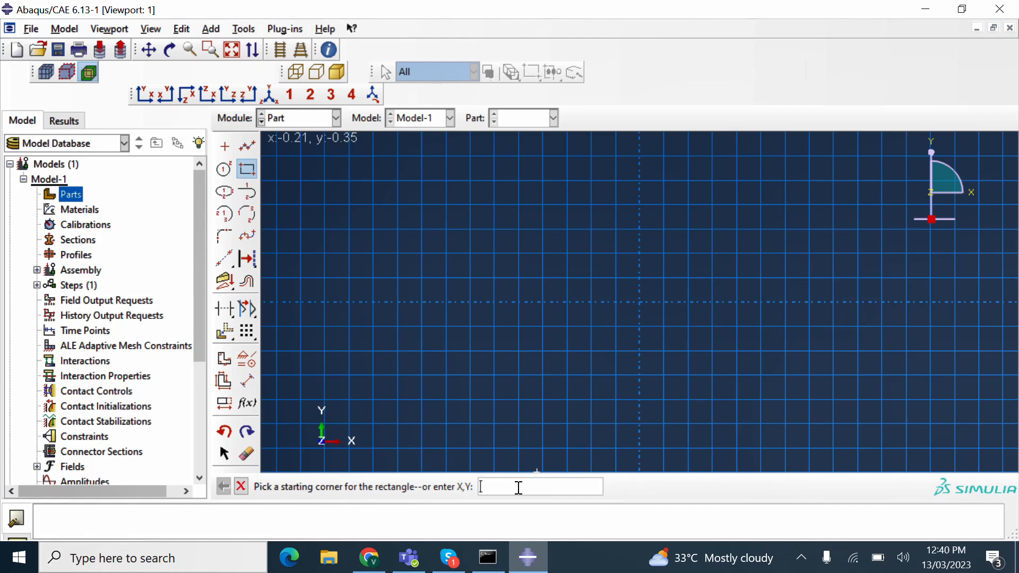
{"action": "type", "text": "0.5,0.5"}
{"action": "key", "text": "Return"}
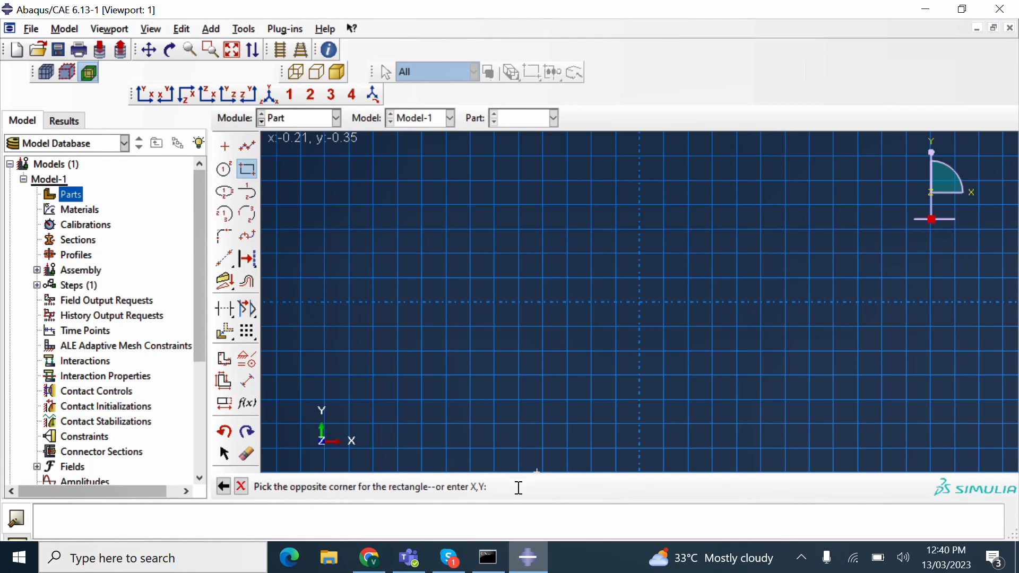
{"action": "scroll", "coordinate": [680, 365], "scroll_direction": "up", "scroll_amount": 1}
{"action": "scroll", "coordinate": [679, 365], "scroll_direction": "down", "scroll_amount": 3}
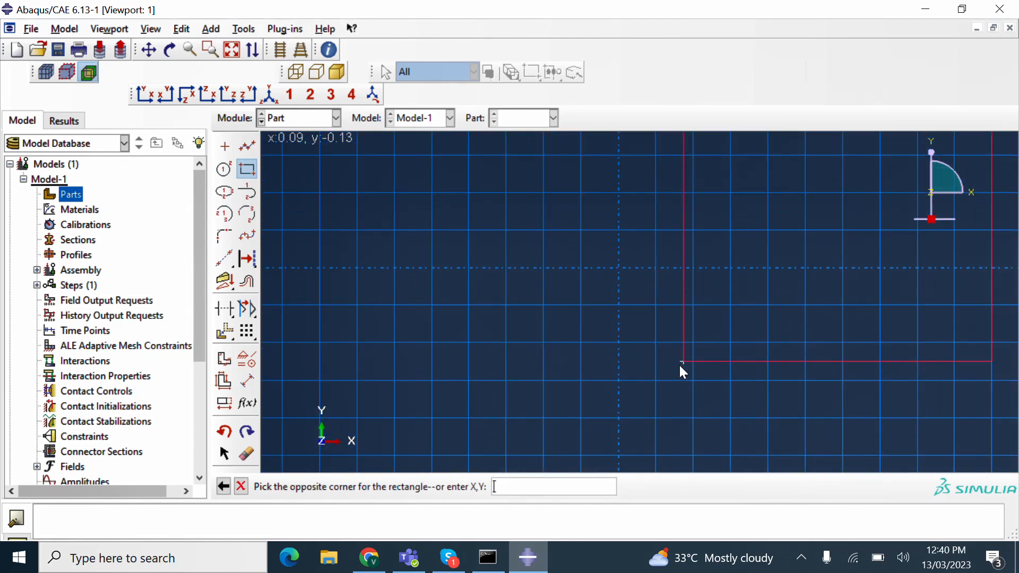
{"action": "scroll", "coordinate": [679, 364], "scroll_direction": "up", "scroll_amount": 4}
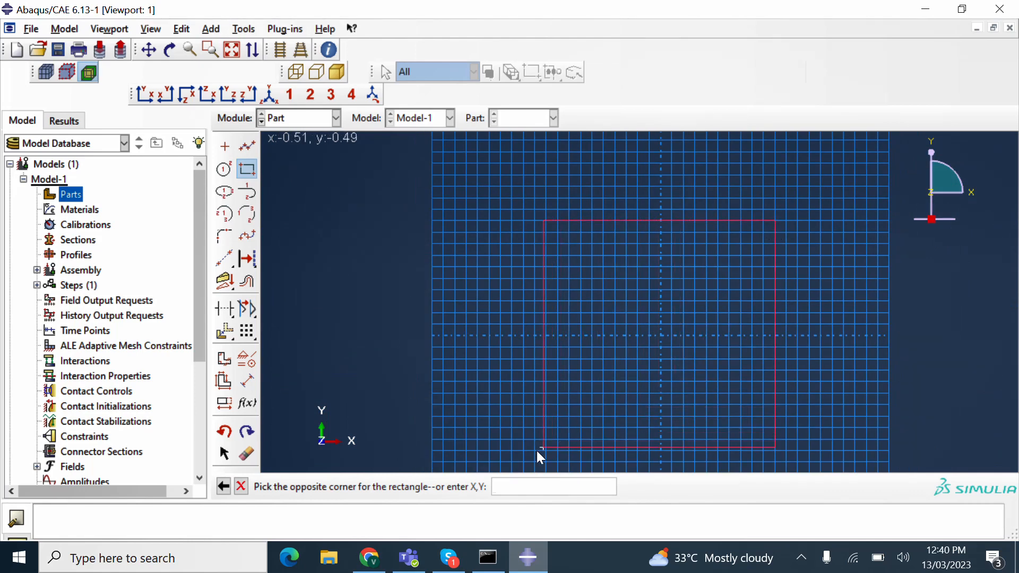
{"action": "type", "text": "-0"}
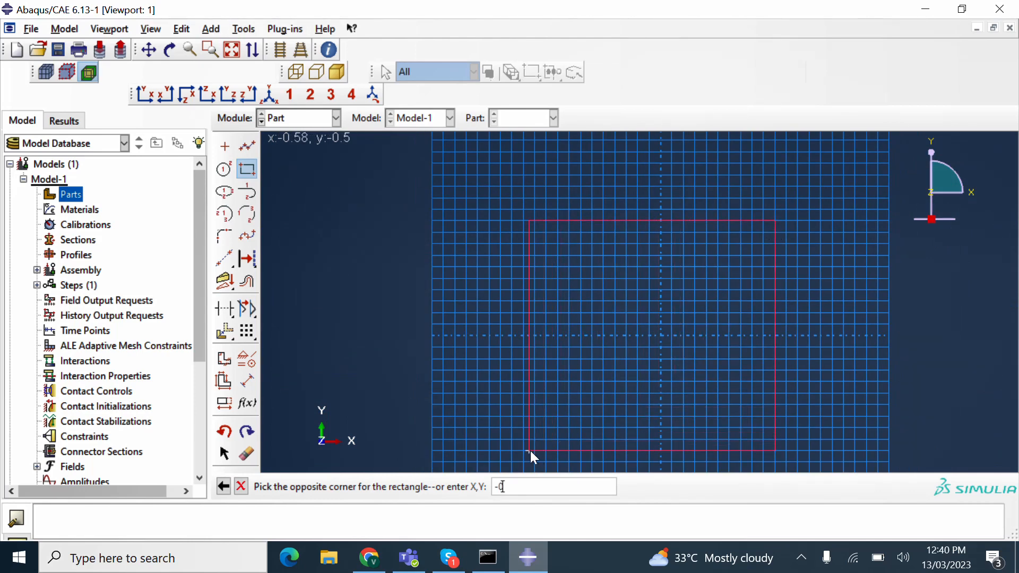
{"action": "type", "text": ".5,-0.5"}
{"action": "key", "text": "Return"}
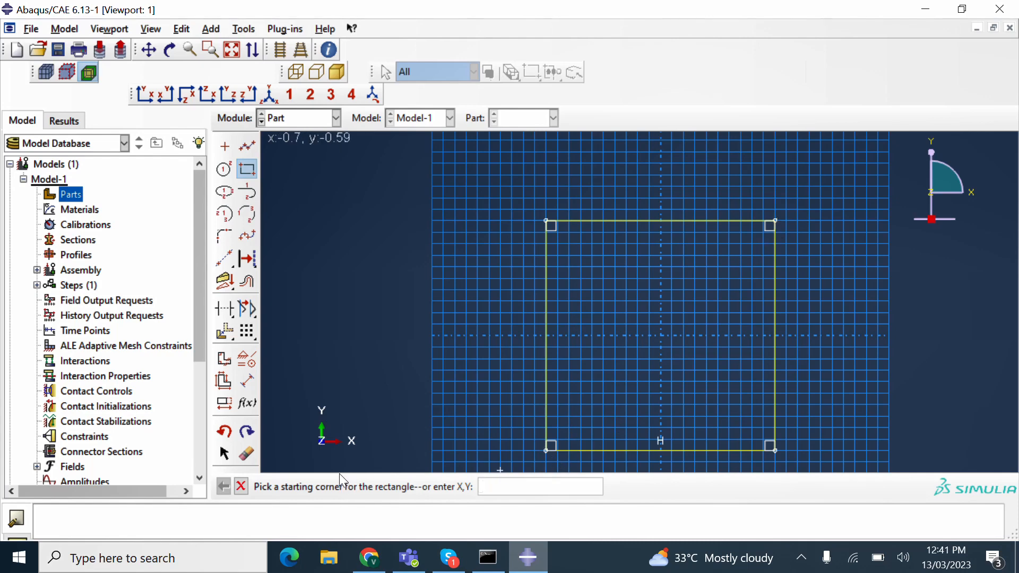
{"action": "left_click", "coordinate": [244, 494]}
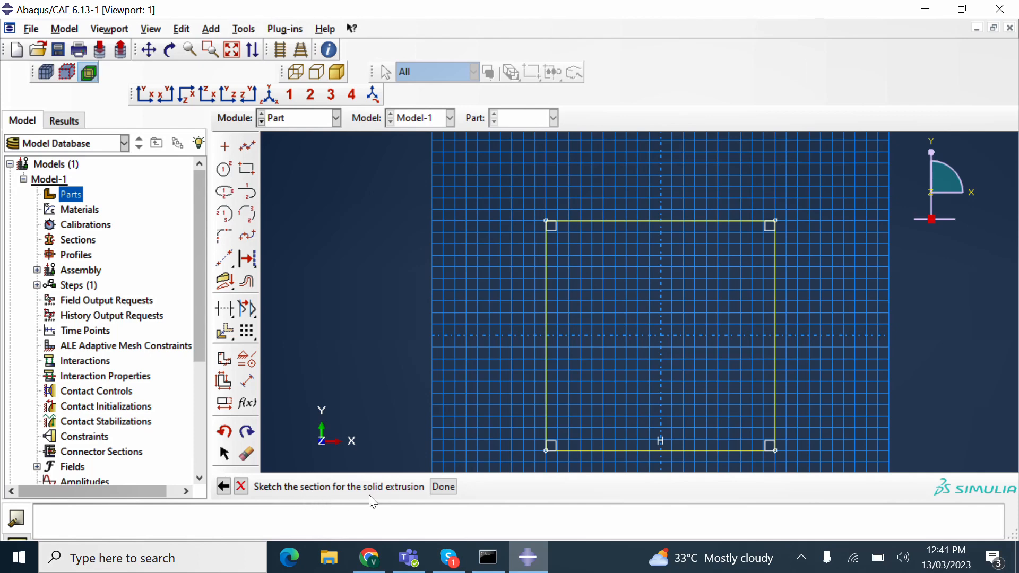
- Finish the sketch and extrude the square to depth 1, creating the cube Part-1
{"action": "left_click", "coordinate": [435, 493]}
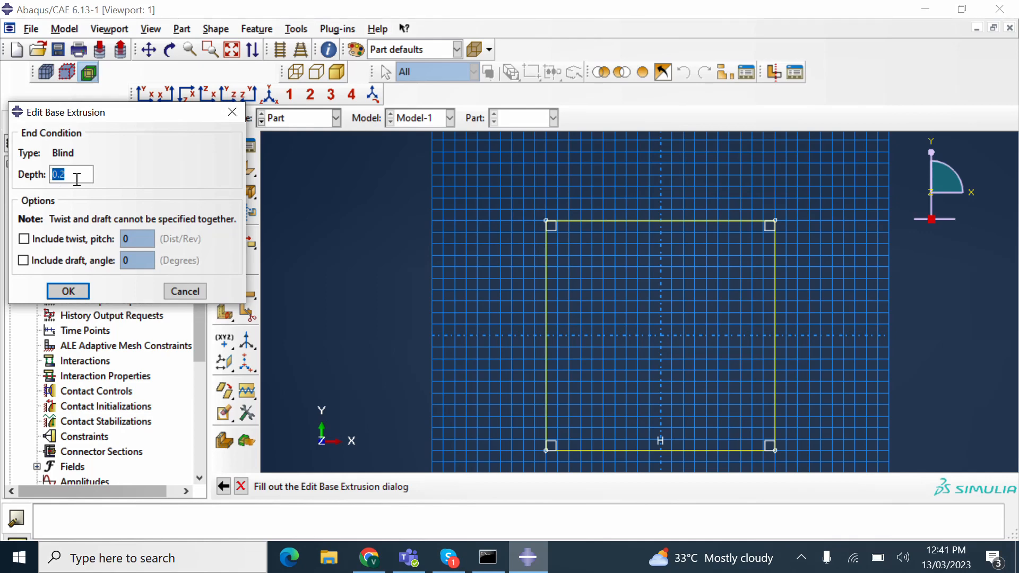
{"action": "type", "text": "1"}
{"action": "left_click", "coordinate": [68, 291]}
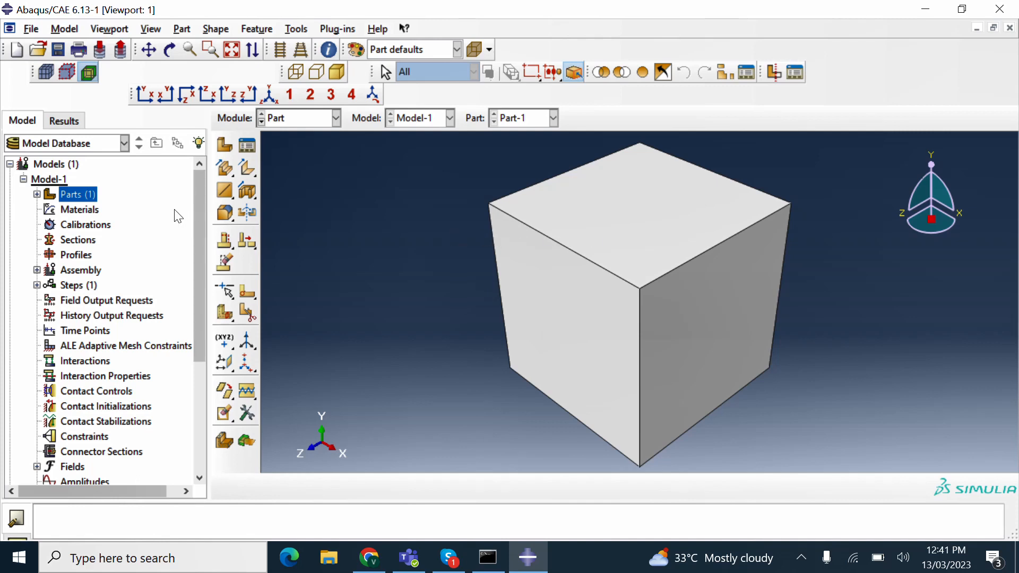
- Create a new material named Steel
{"action": "double_click", "coordinate": [84, 215]}
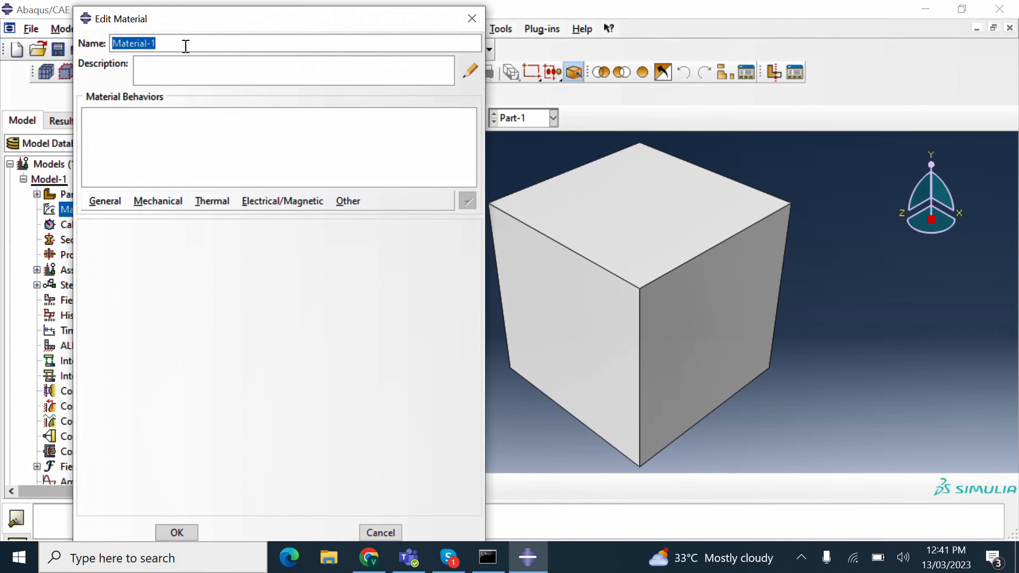
{"action": "type", "text": "Steel"}
{"action": "key", "text": "BackSpace"}
{"action": "type", "text": "l"}
- Give Steel elastic behaviour with Young's modulus 200 and Poisson's ratio 0.3
{"action": "left_click", "coordinate": [158, 201]}
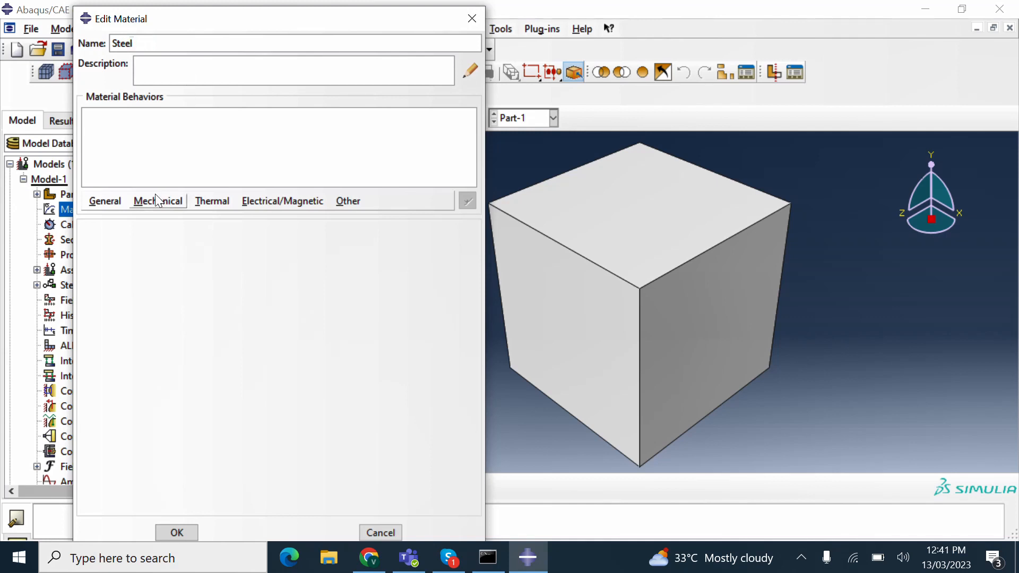
{"action": "mouse_move", "coordinate": [198, 220]}
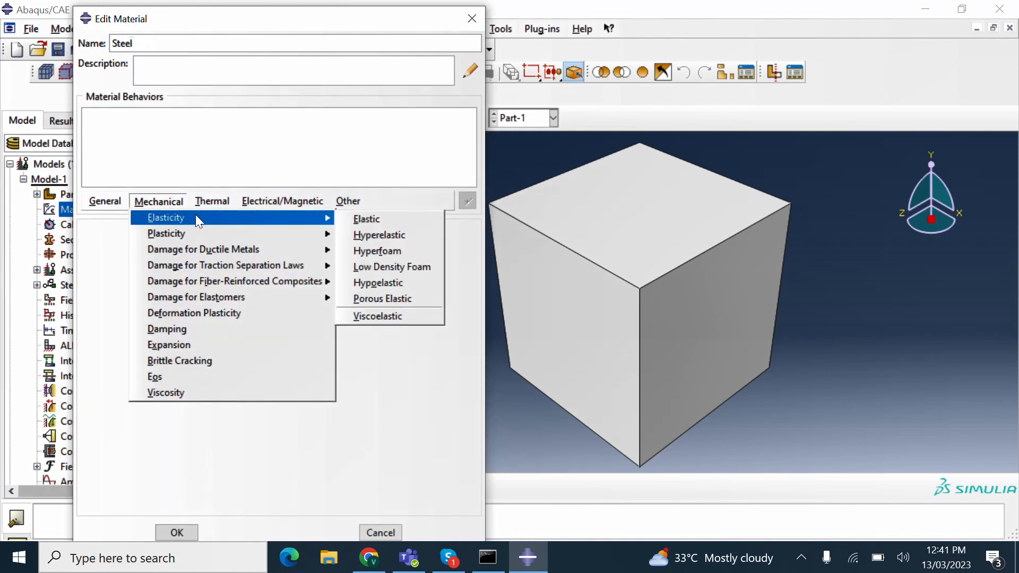
{"action": "left_click", "coordinate": [357, 216]}
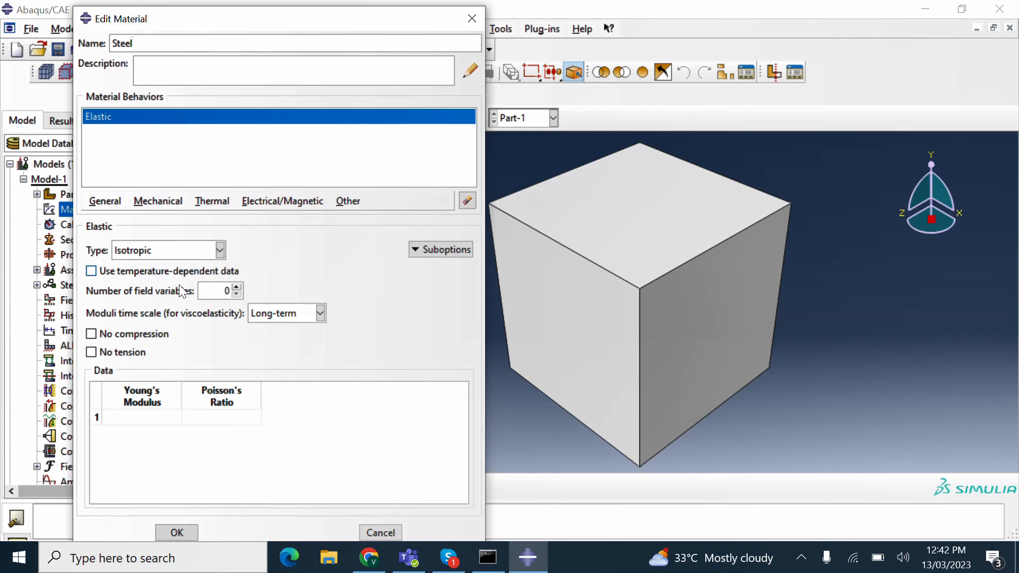
{"action": "left_click", "coordinate": [137, 422]}
{"action": "type", "text": "200"}
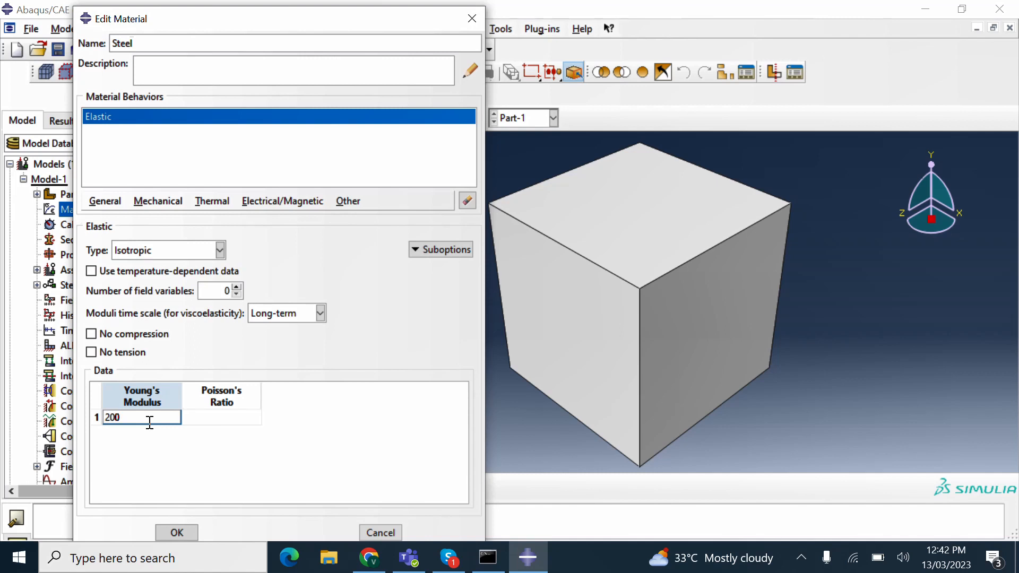
{"action": "type", "text": "0000000000"}
{"action": "key", "text": "BackSpace"}
{"action": "key", "text": "BackSpace"}
{"action": "key", "text": "BackSpace"}
{"action": "key", "text": "BackSpace"}
{"action": "key", "text": "BackSpace"}
{"action": "key", "text": "BackSpace"}
{"action": "key", "text": "BackSpace"}
{"action": "key", "text": "BackSpace"}
{"action": "key", "text": "BackSpace"}
{"action": "key", "text": "BackSpace"}
{"action": "left_click", "coordinate": [244, 420]}
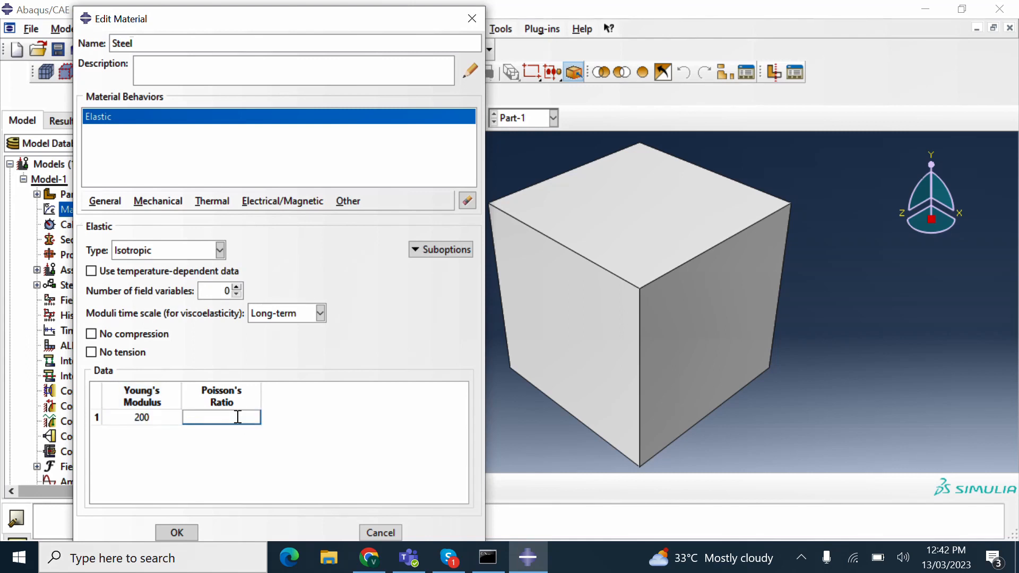
{"action": "type", "text": "0.3"}
{"action": "left_click", "coordinate": [176, 533]}
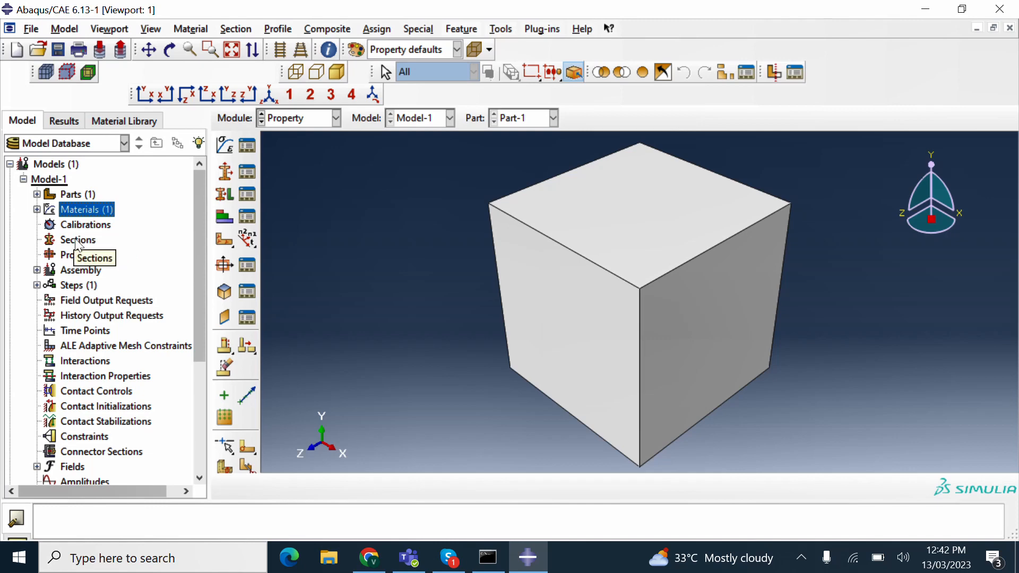
- Define a Solid, Homogeneous section named 'Steel' with Steel as its material
{"action": "double_click", "coordinate": [71, 243]}
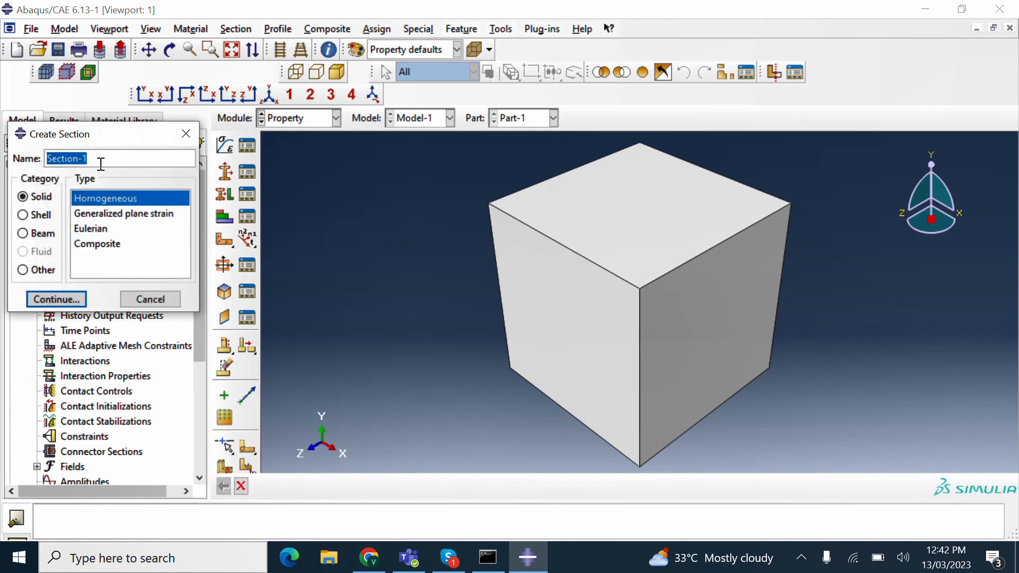
{"action": "type", "text": "Steel"}
{"action": "left_click", "coordinate": [60, 299]}
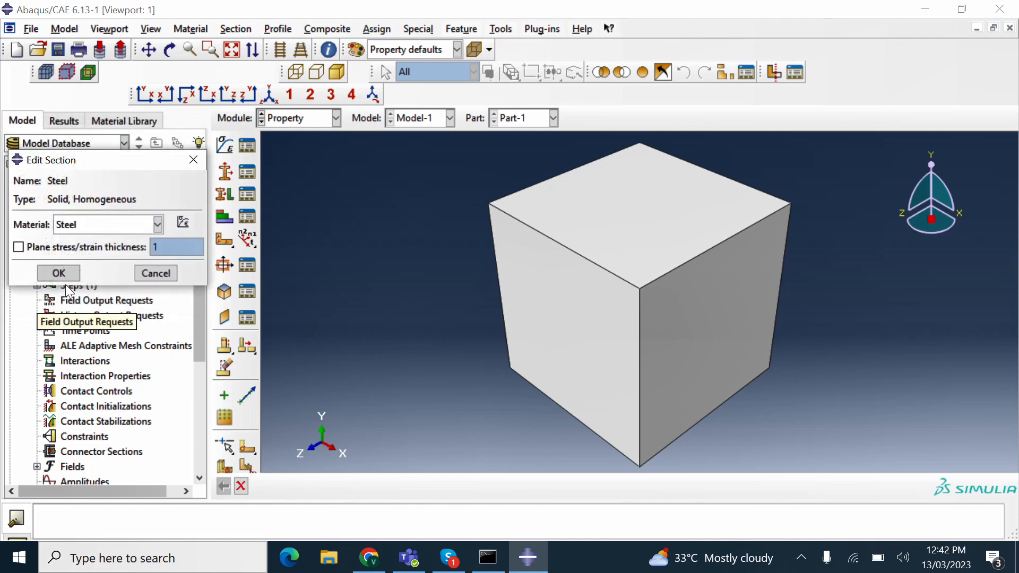
{"action": "left_click", "coordinate": [91, 227]}
{"action": "left_click", "coordinate": [88, 242]}
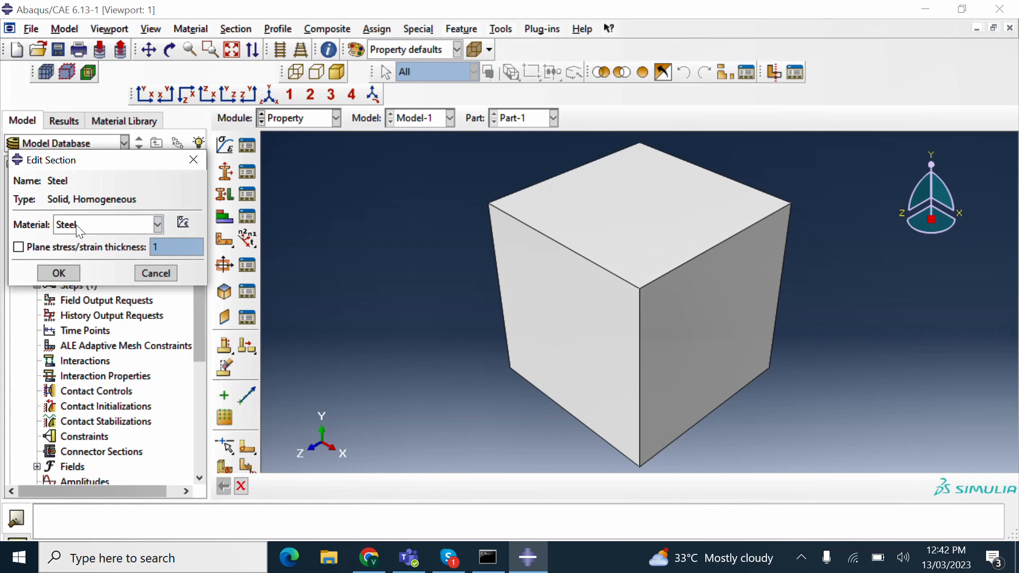
{"action": "left_click", "coordinate": [59, 273]}
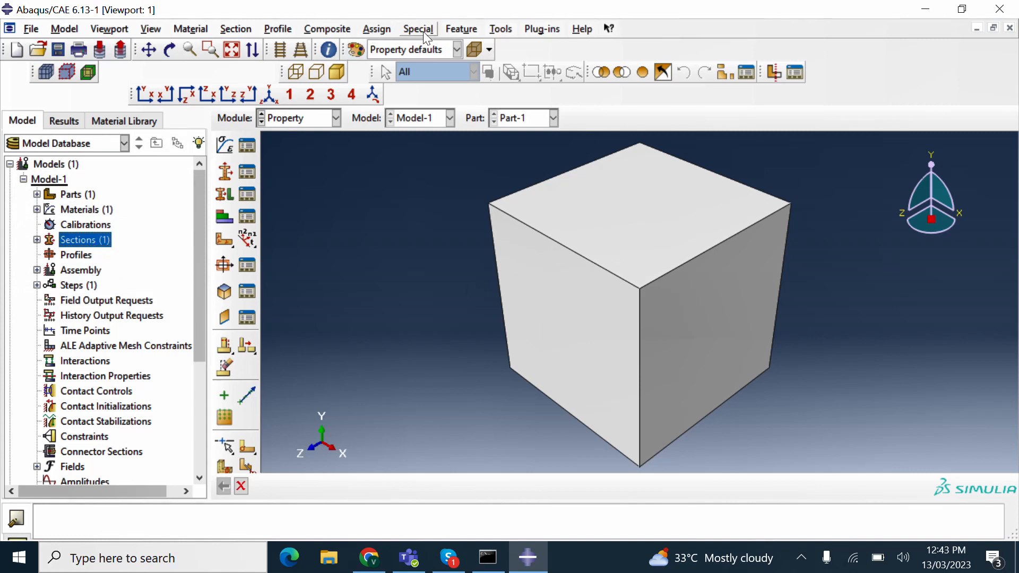
- Assign the Steel section to the cube region
{"action": "left_click", "coordinate": [376, 28]}
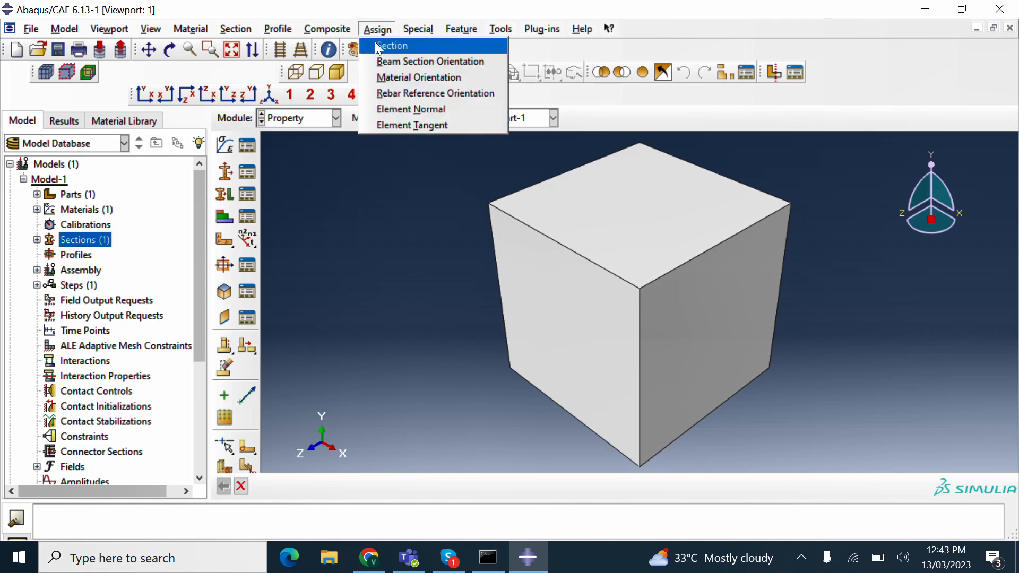
{"action": "left_click", "coordinate": [378, 46]}
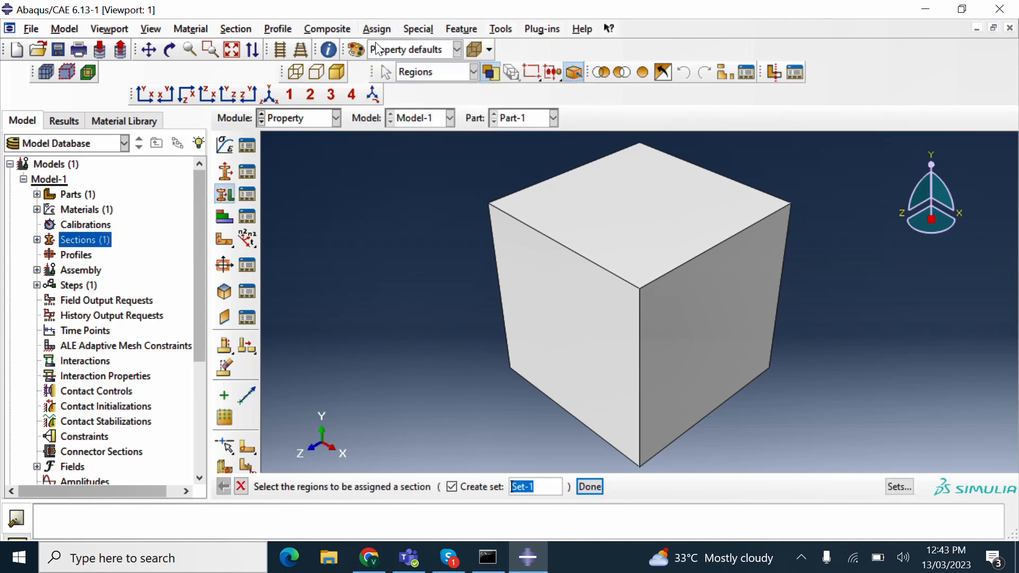
{"action": "left_click", "coordinate": [576, 220]}
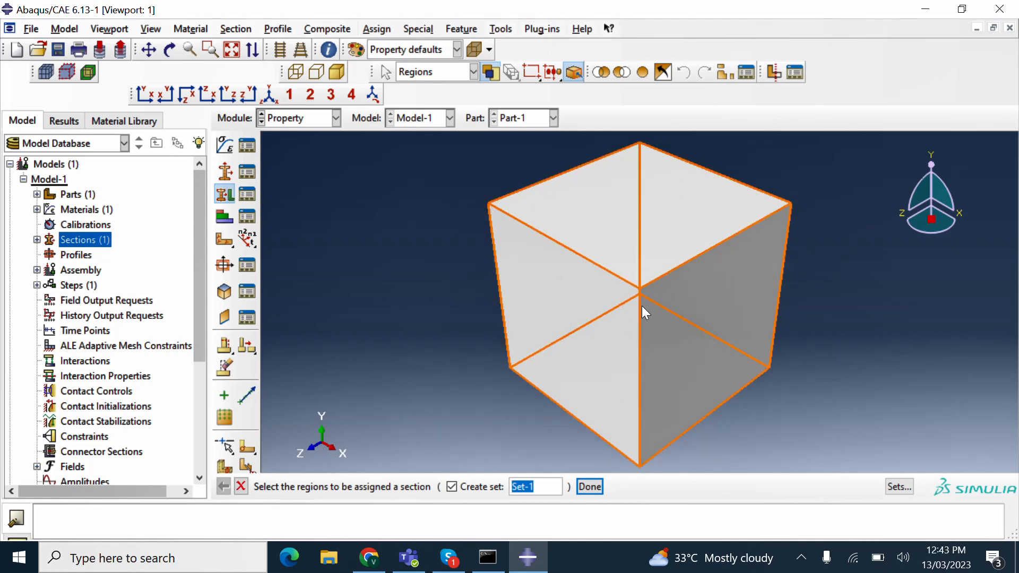
{"action": "left_click", "coordinate": [597, 486]}
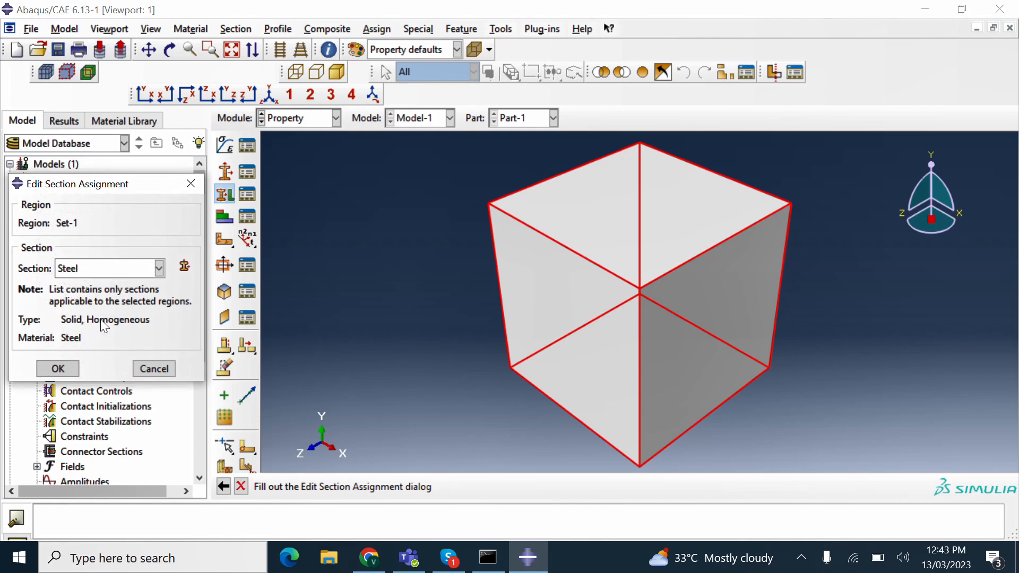
{"action": "left_click", "coordinate": [59, 368]}
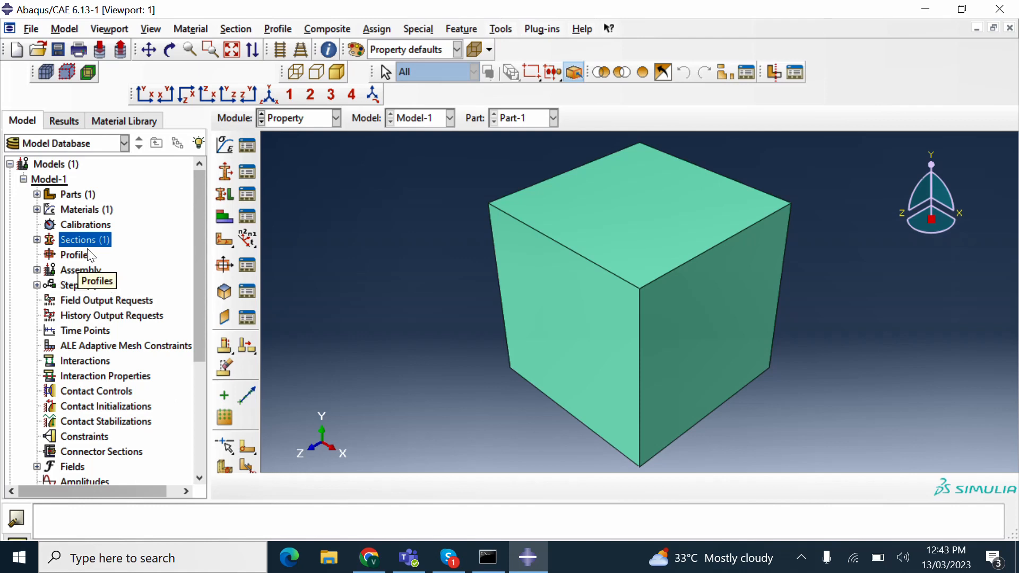
- Instance Part-1 in the assembly as Independent (mesh on instance)
{"action": "left_click", "coordinate": [37, 270]}
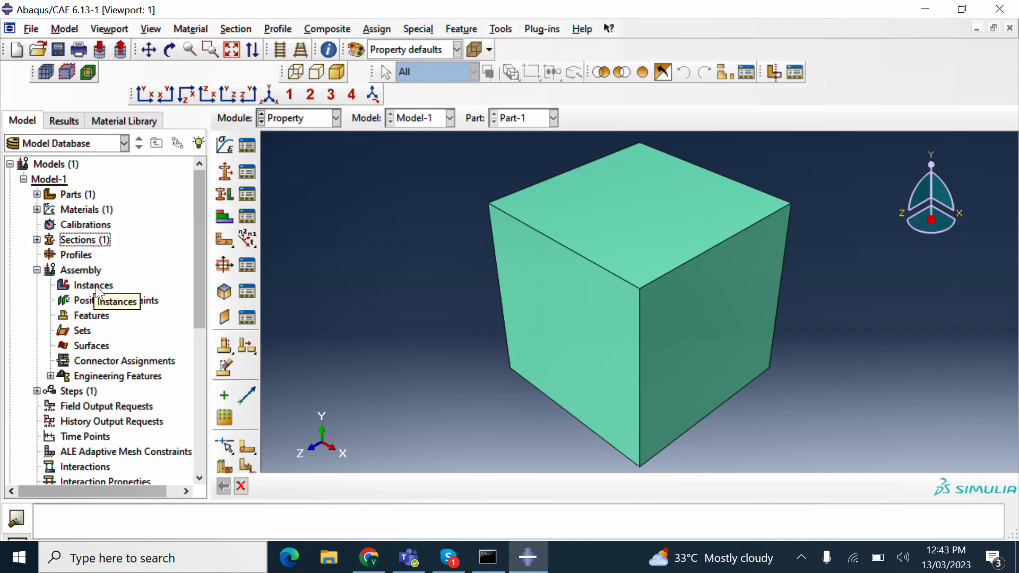
{"action": "double_click", "coordinate": [96, 287]}
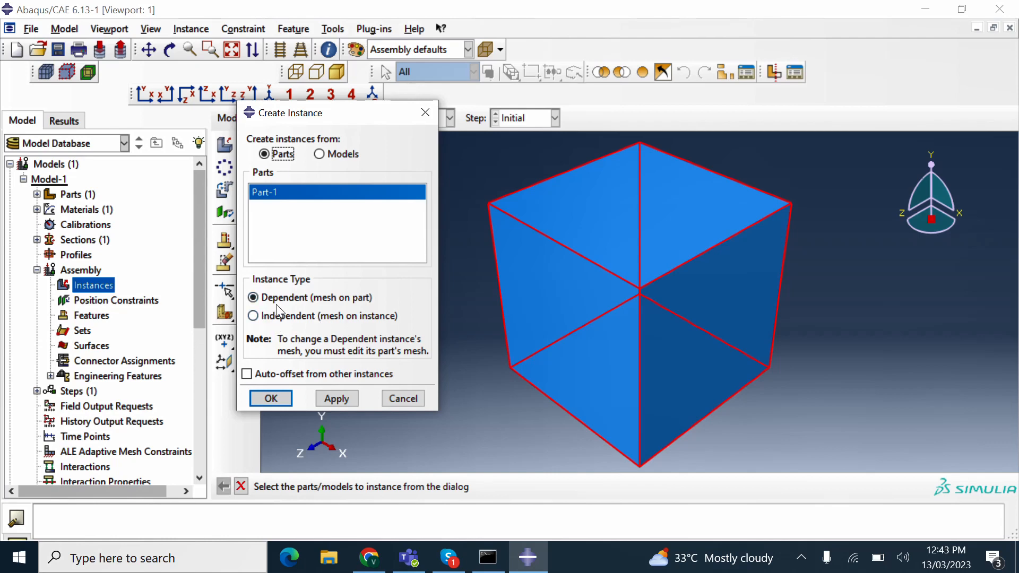
{"action": "left_click", "coordinate": [257, 318]}
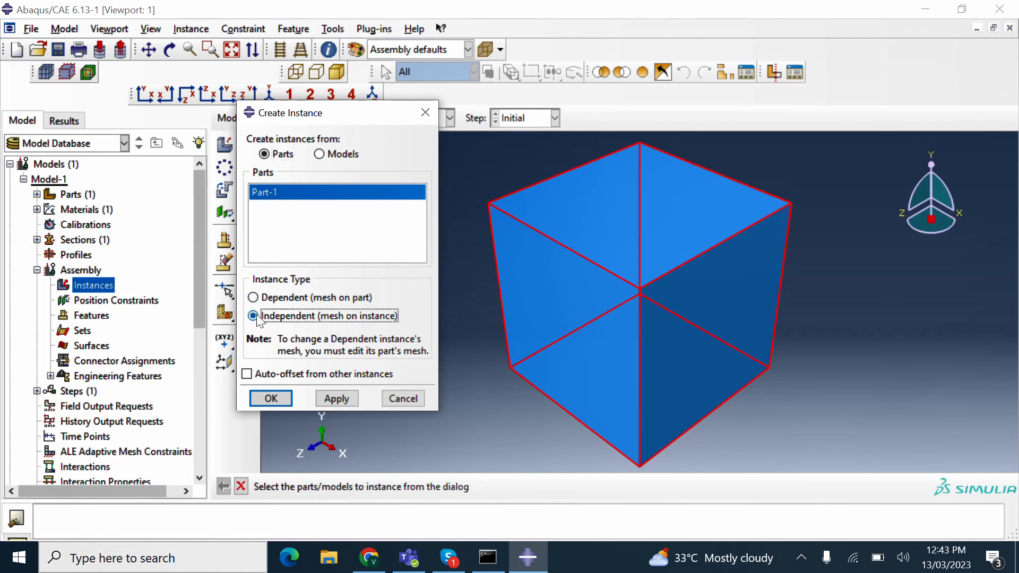
{"action": "left_click", "coordinate": [273, 402]}
{"action": "left_click", "coordinate": [271, 403]}
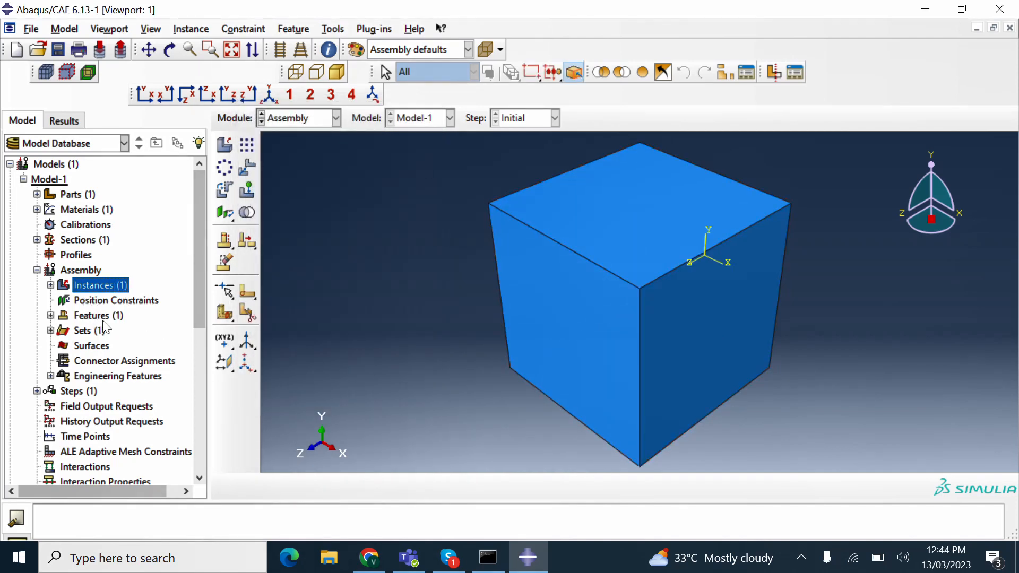
{"action": "scroll", "coordinate": [101, 325], "scroll_direction": "down", "scroll_amount": 1}
{"action": "scroll", "coordinate": [105, 327], "scroll_direction": "down", "scroll_amount": 1}
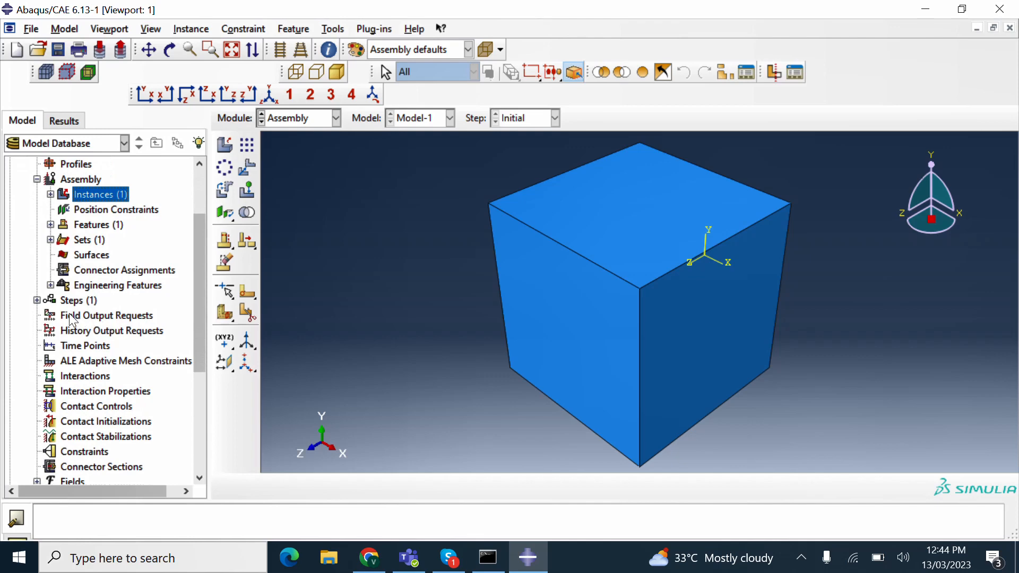
- Create Static, General step 'Loading' with initial and maximum increment sizes of 0.1
{"action": "left_click", "coordinate": [37, 300]}
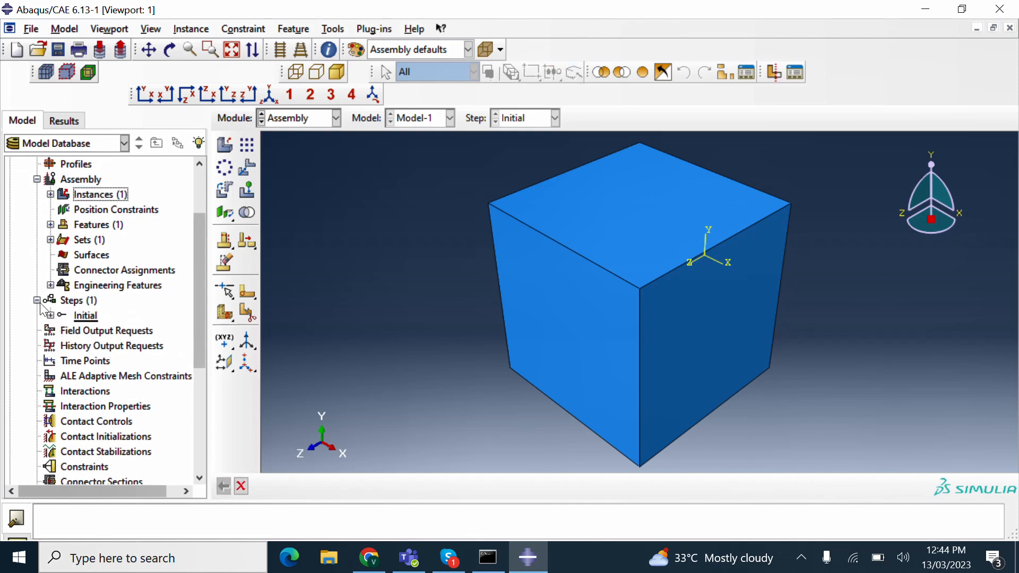
{"action": "double_click", "coordinate": [78, 300]}
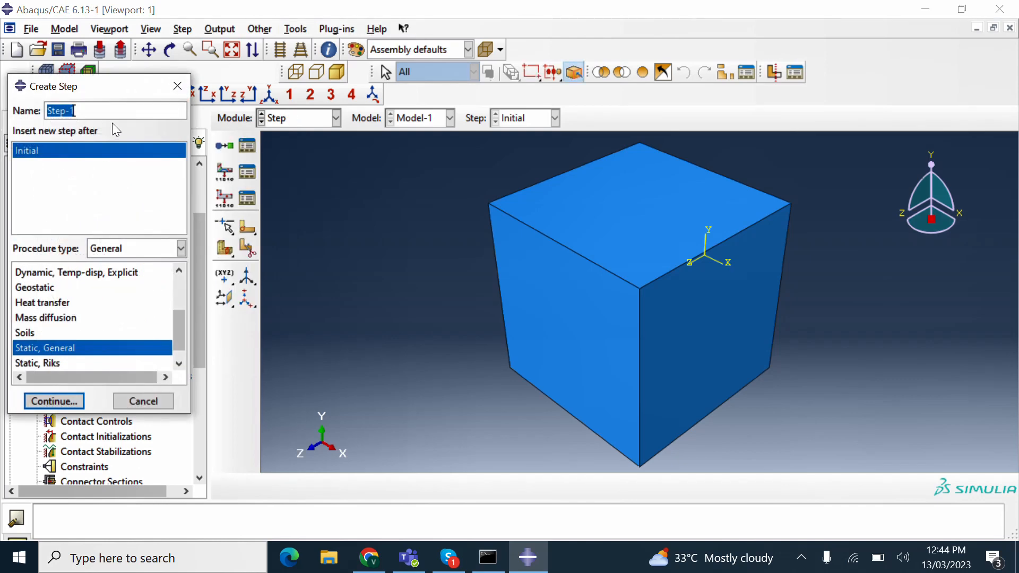
{"action": "type", "text": "Loading"}
{"action": "left_click", "coordinate": [53, 401]}
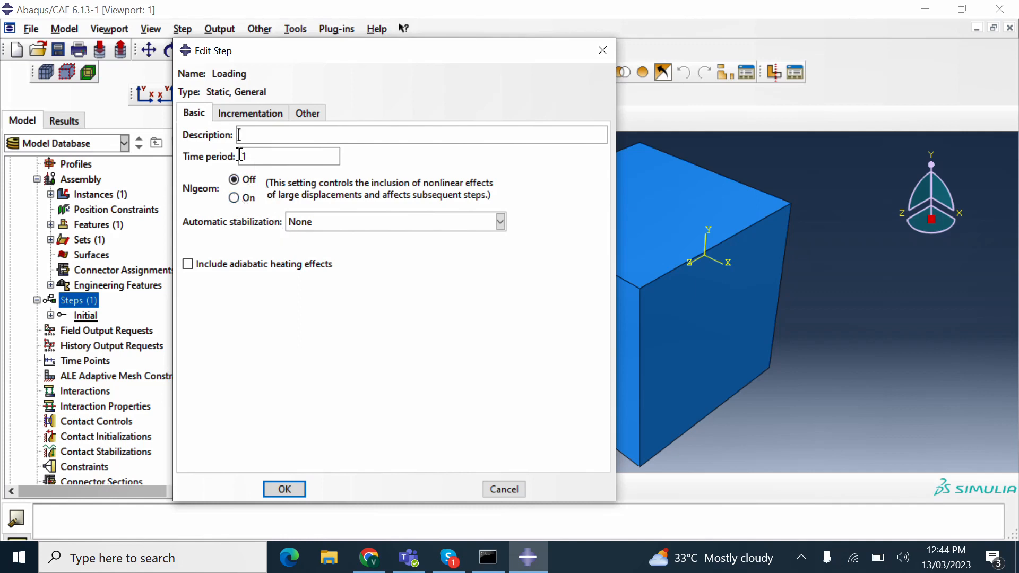
{"action": "left_click", "coordinate": [240, 118]}
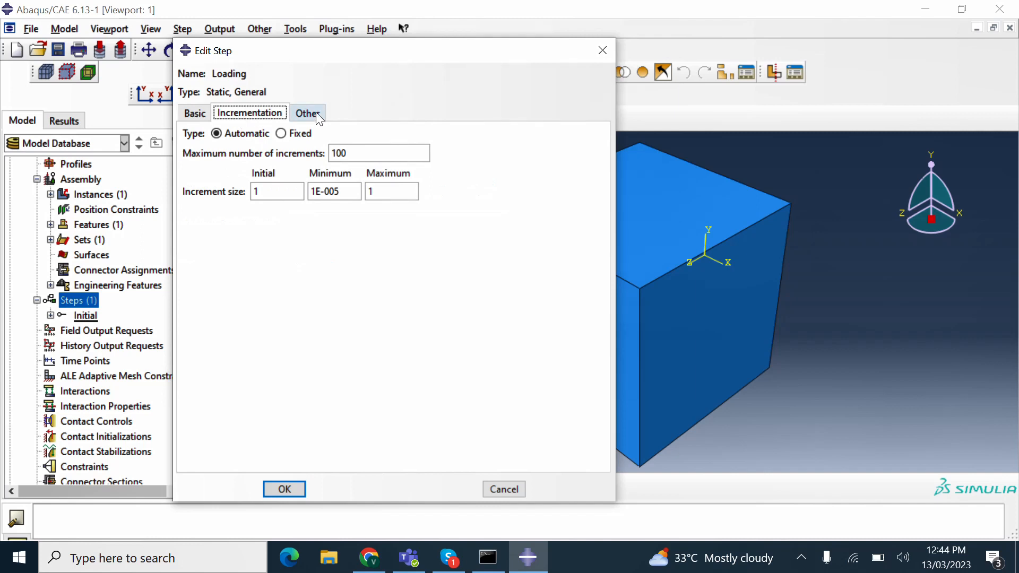
{"action": "double_click", "coordinate": [254, 190]}
{"action": "type", "text": "0.1"}
{"action": "double_click", "coordinate": [397, 192]}
{"action": "type", "text": "0.1"}
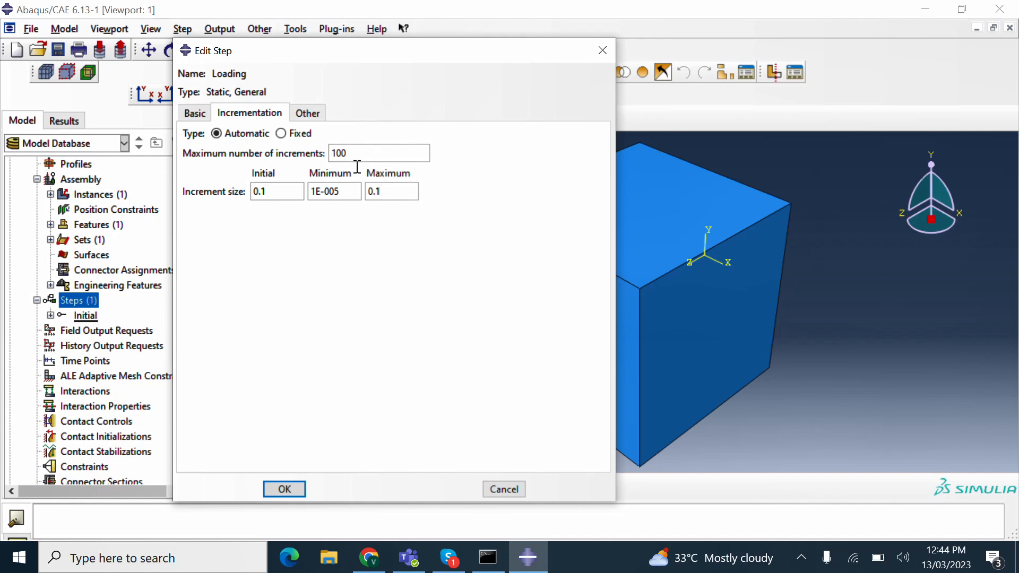
{"action": "left_click", "coordinate": [284, 488]}
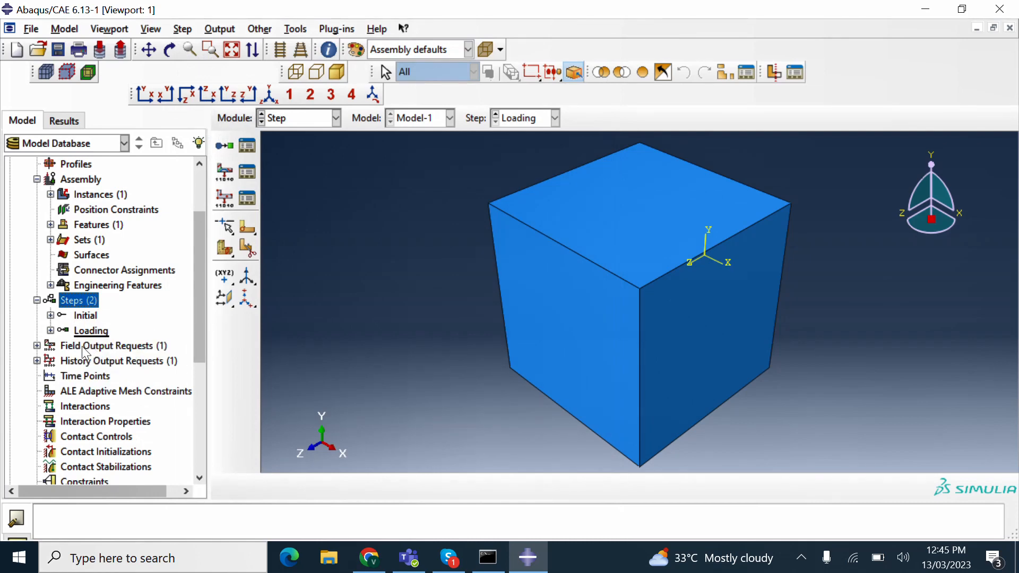
- Review the Loading step, then add Static, General step 'Unloading' with 0.1 initial and maximum increments
{"action": "double_click", "coordinate": [88, 332]}
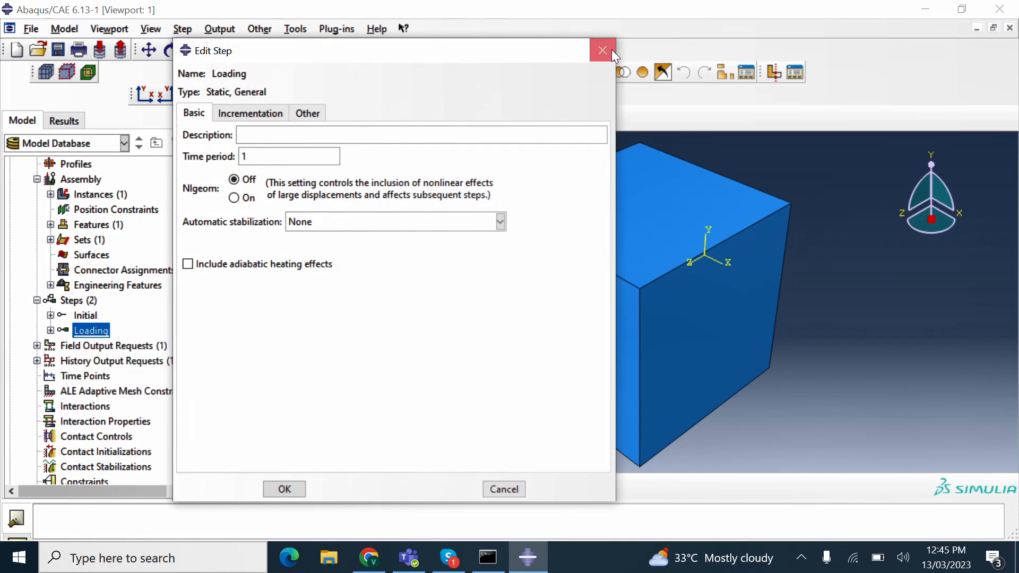
{"action": "left_click", "coordinate": [611, 49]}
{"action": "double_click", "coordinate": [83, 305]}
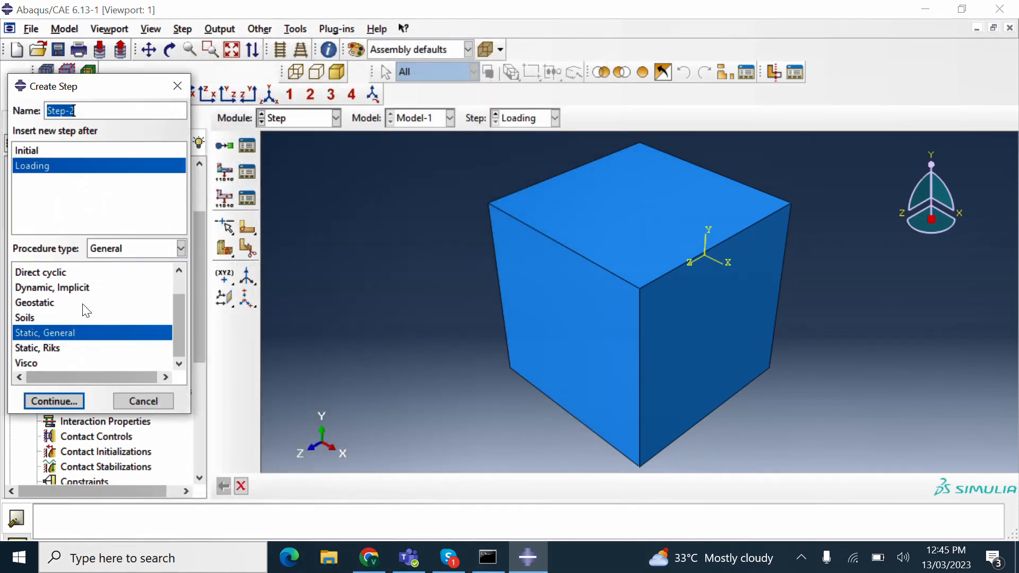
{"action": "type", "text": "Unloading"}
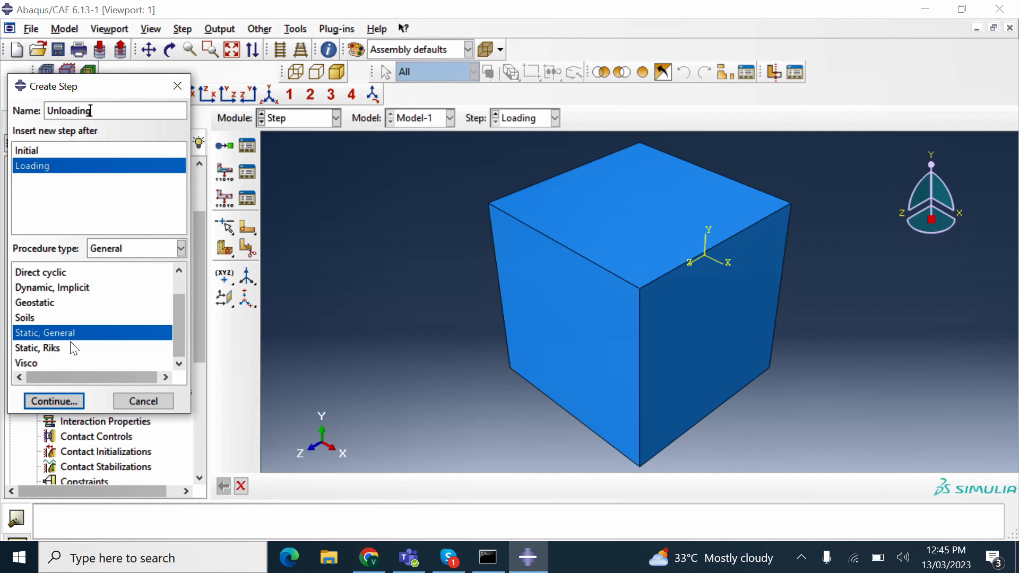
{"action": "left_click", "coordinate": [54, 401]}
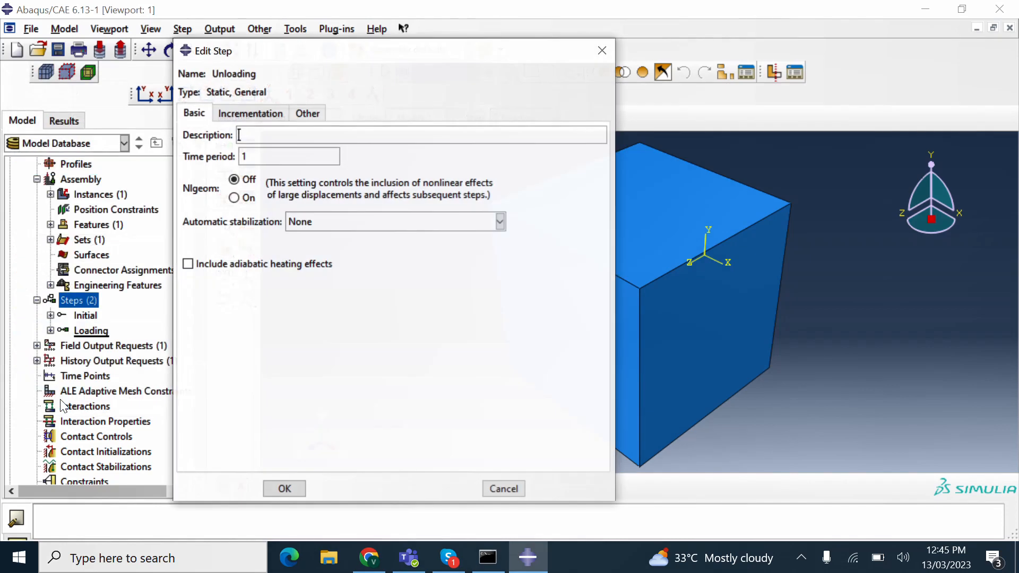
{"action": "left_click", "coordinate": [271, 112]}
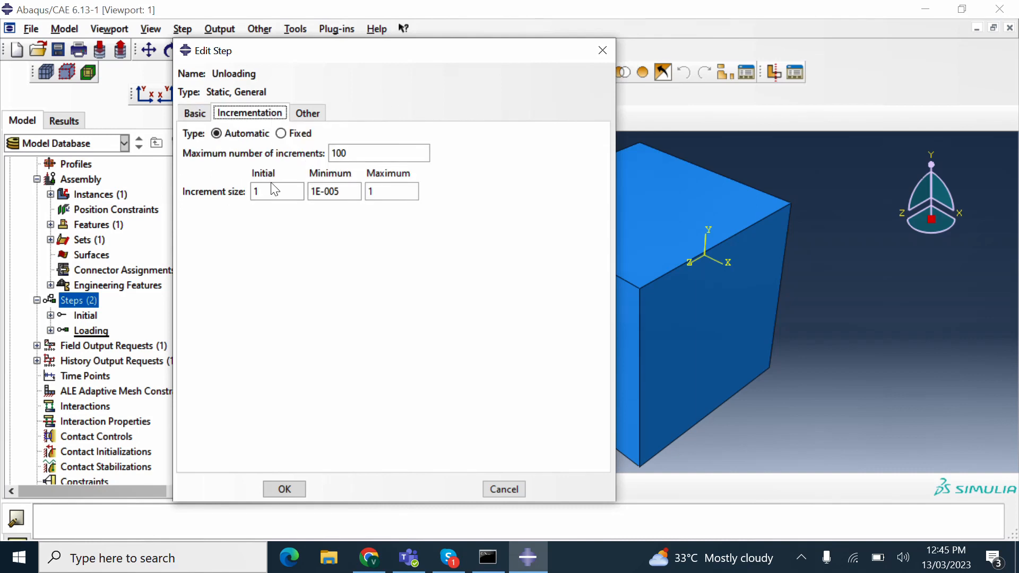
{"action": "double_click", "coordinate": [268, 191]}
{"action": "type", "text": "0.1"}
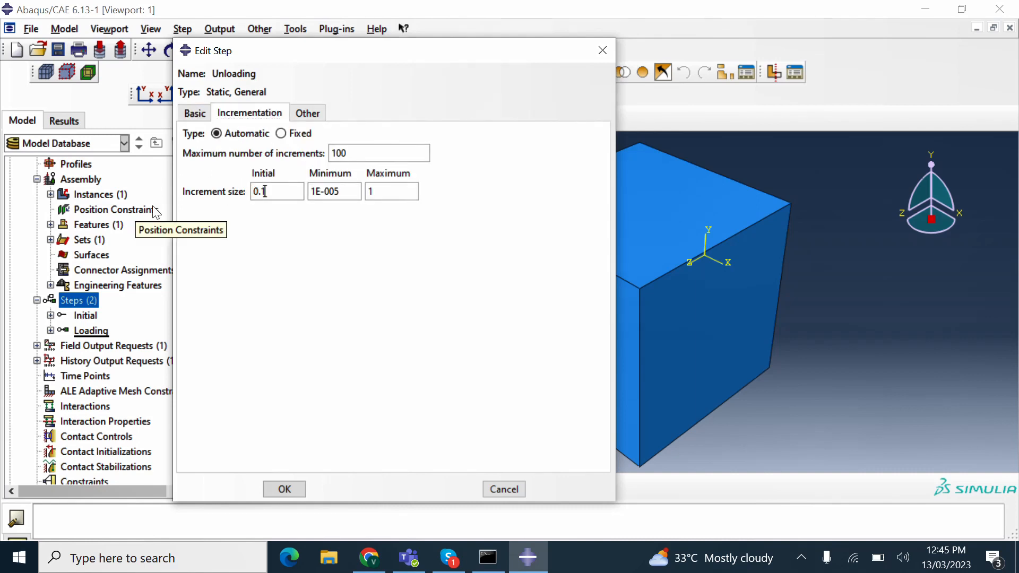
{"action": "left_click", "coordinate": [392, 200]}
{"action": "type", "text": "0"}
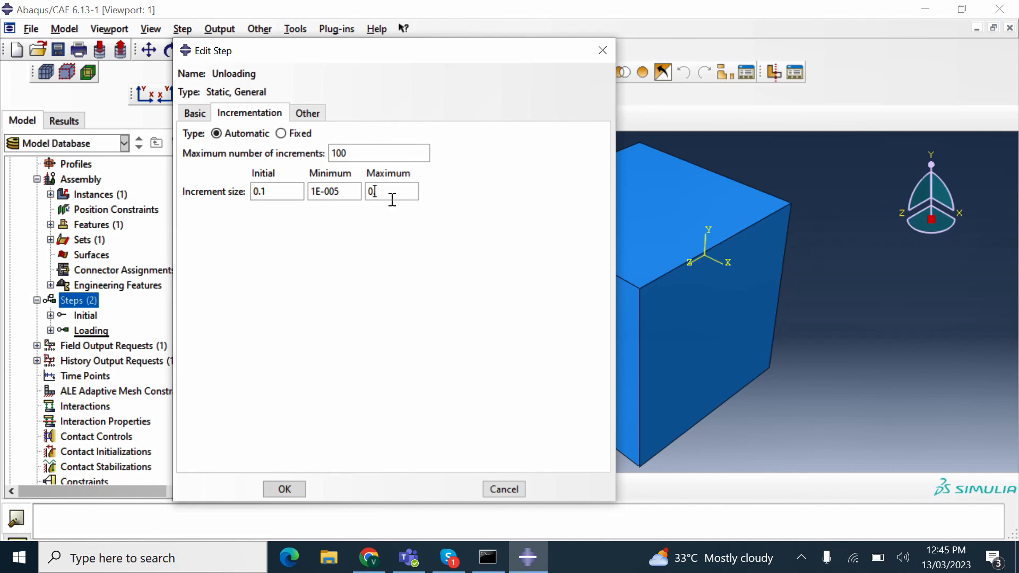
{"action": "type", "text": ".1"}
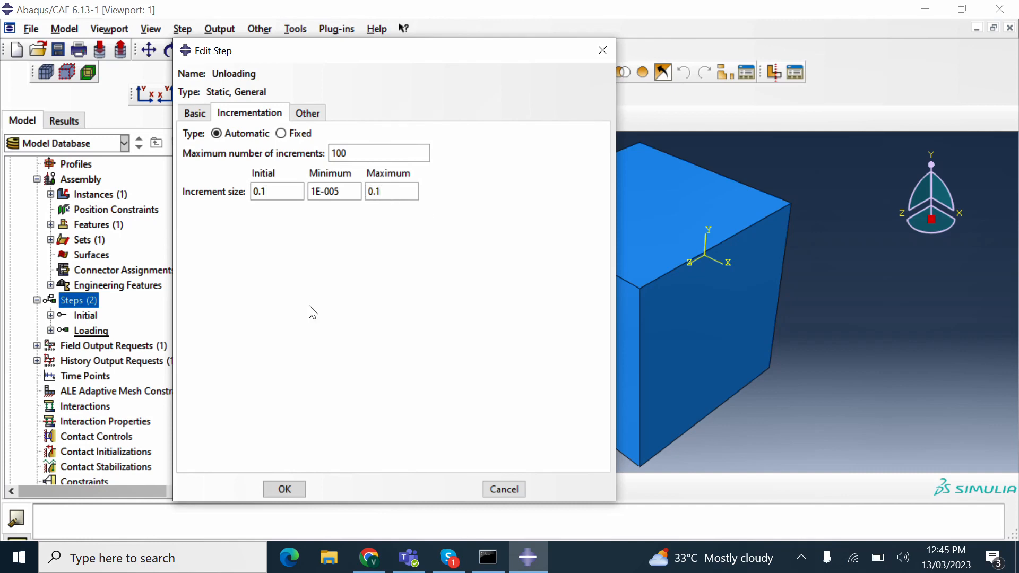
{"action": "left_click", "coordinate": [289, 494]}
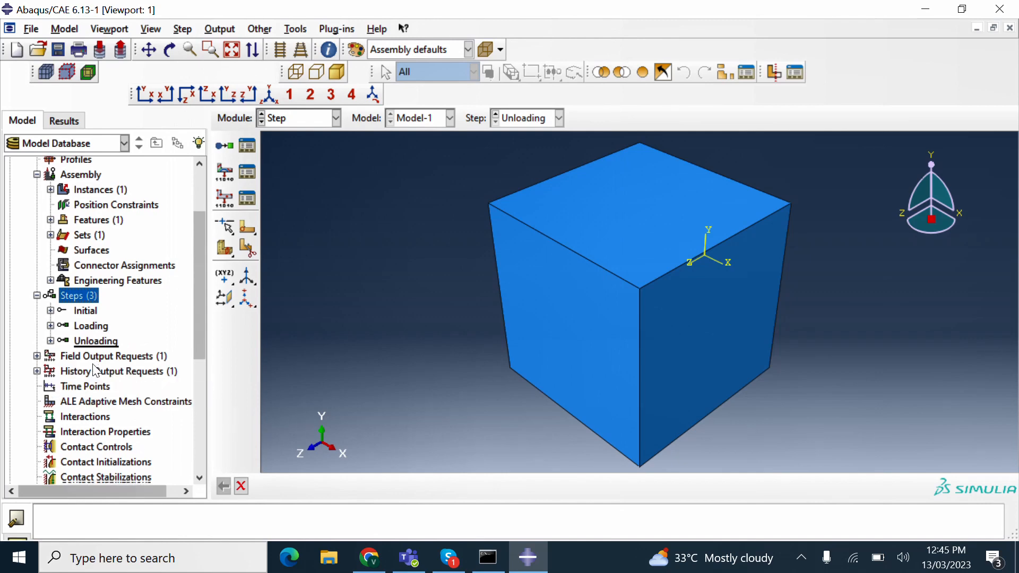
- Edit F-Output-1 to select variables individually, clearing all preselected output categories
{"action": "scroll", "coordinate": [95, 369], "scroll_direction": "down", "scroll_amount": 2}
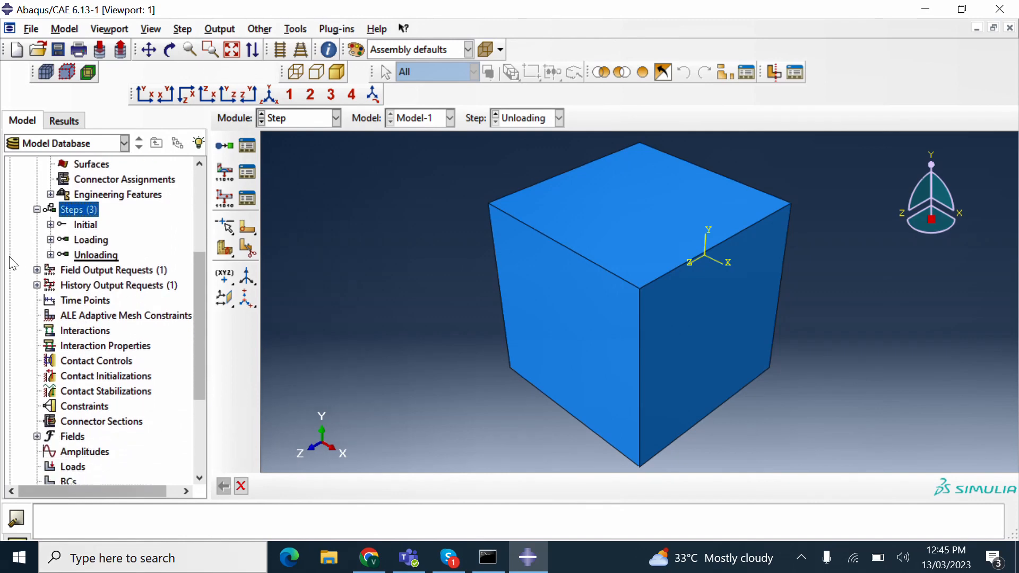
{"action": "left_click", "coordinate": [37, 270]}
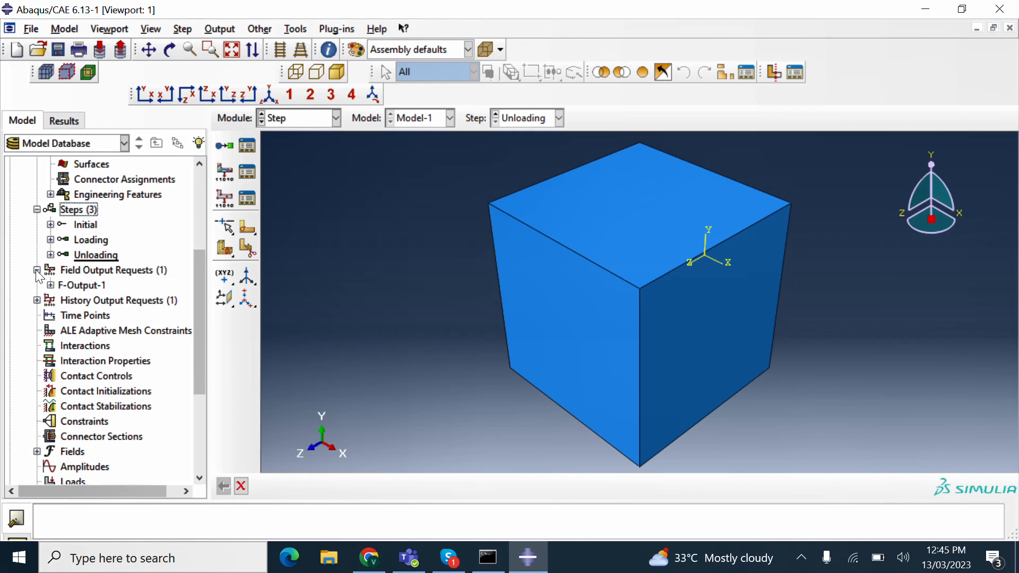
{"action": "left_click", "coordinate": [66, 287]}
{"action": "double_click", "coordinate": [66, 289]}
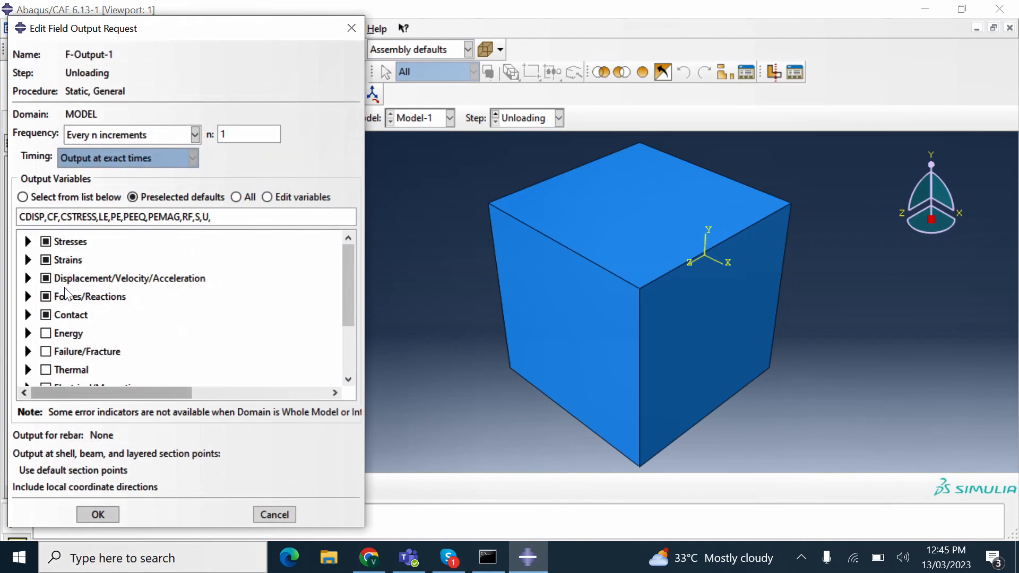
{"action": "left_click", "coordinate": [46, 241]}
{"action": "left_click", "coordinate": [45, 259]}
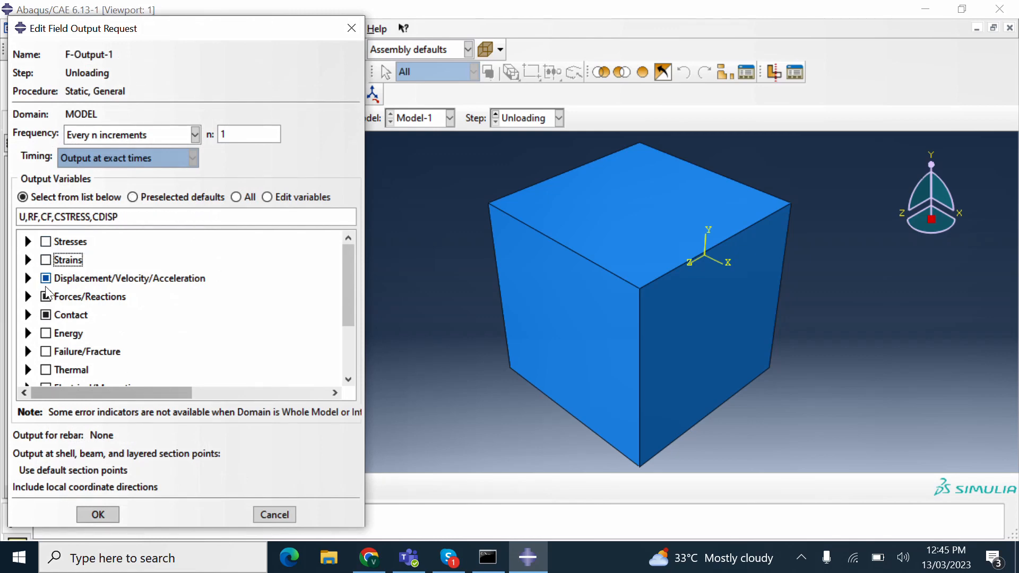
{"action": "left_click", "coordinate": [46, 278]}
{"action": "left_click", "coordinate": [46, 297]}
{"action": "left_click", "coordinate": [46, 315]}
- Request only S stresses, E total strains and U displacements, and confirm the field output
{"action": "left_click", "coordinate": [29, 242]}
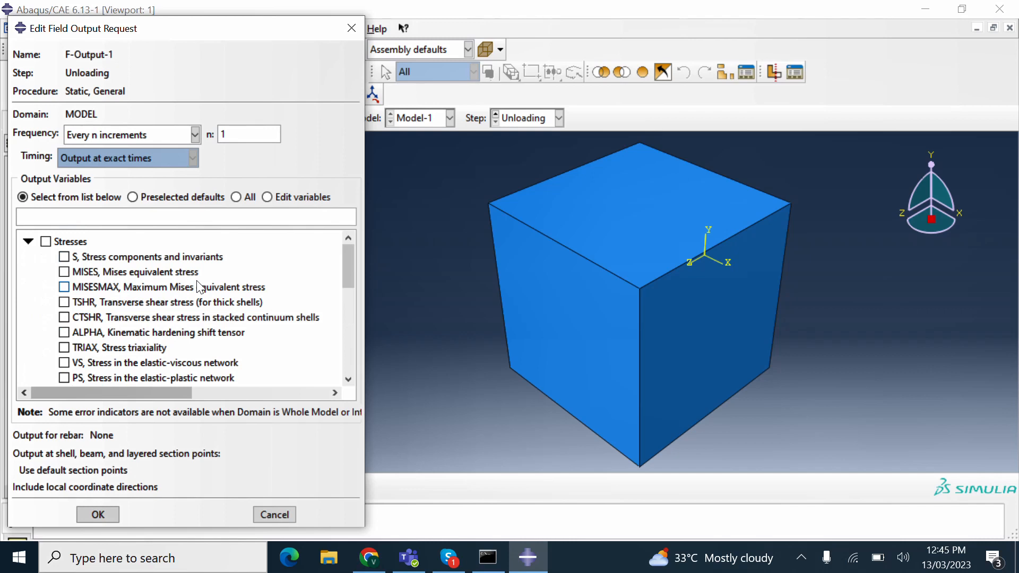
{"action": "left_click", "coordinate": [65, 256]}
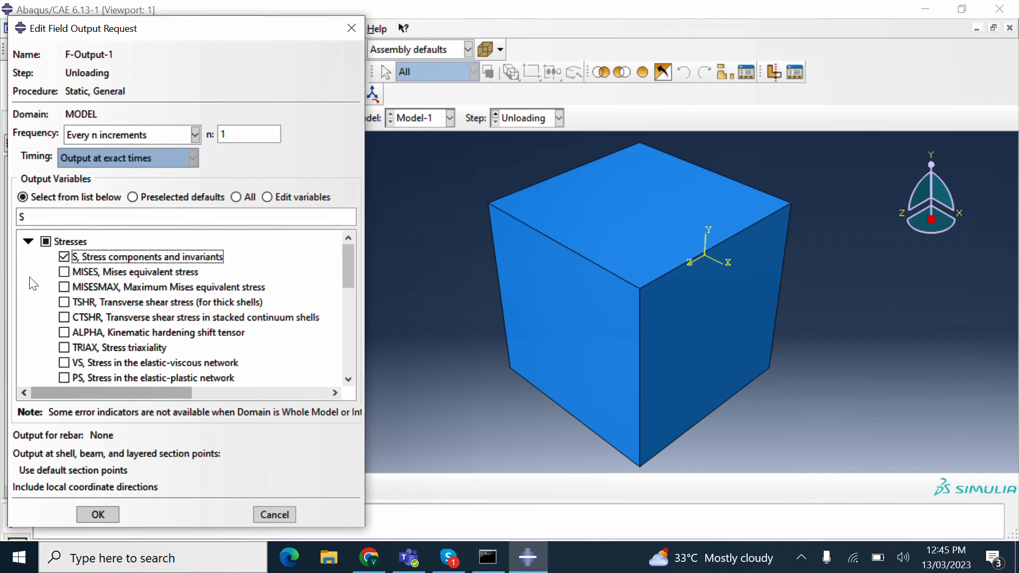
{"action": "left_click", "coordinate": [28, 242]}
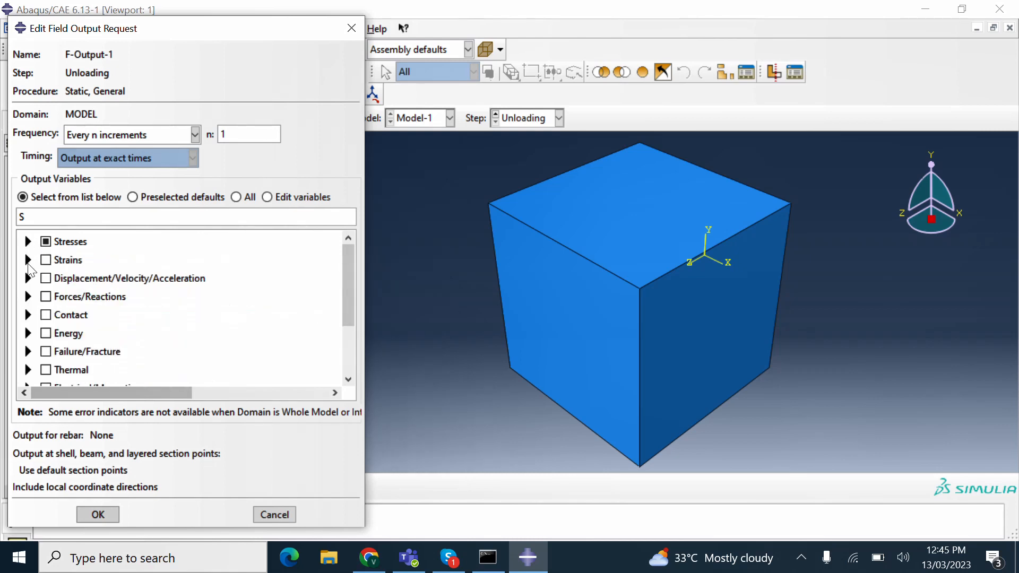
{"action": "left_click", "coordinate": [28, 260]}
{"action": "left_click", "coordinate": [64, 275]}
{"action": "left_click", "coordinate": [29, 260]}
{"action": "left_click", "coordinate": [29, 278]}
{"action": "left_click", "coordinate": [69, 294]}
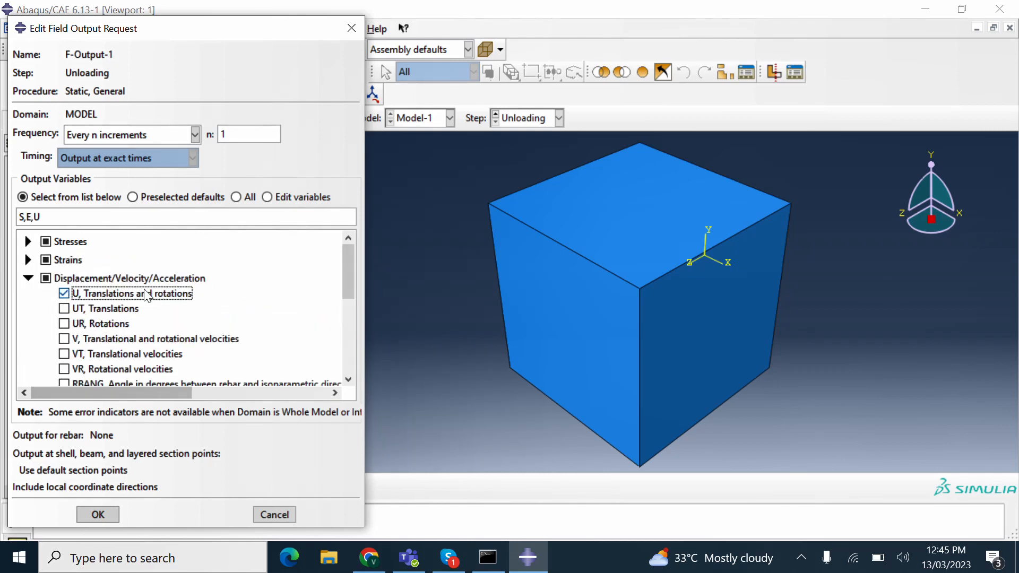
{"action": "scroll", "coordinate": [85, 334], "scroll_direction": "down", "scroll_amount": 3}
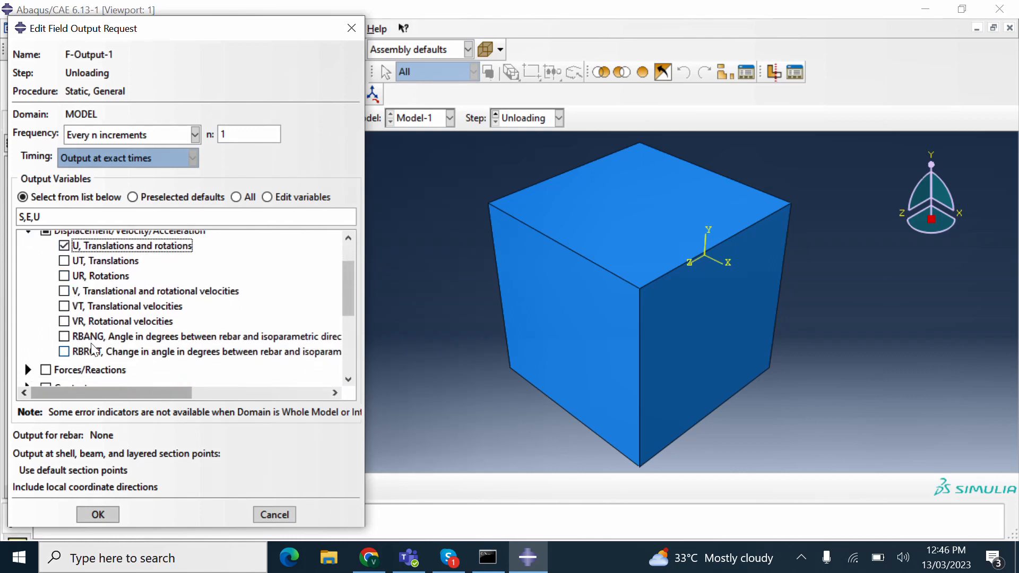
{"action": "scroll", "coordinate": [89, 335], "scroll_direction": "down", "scroll_amount": 3}
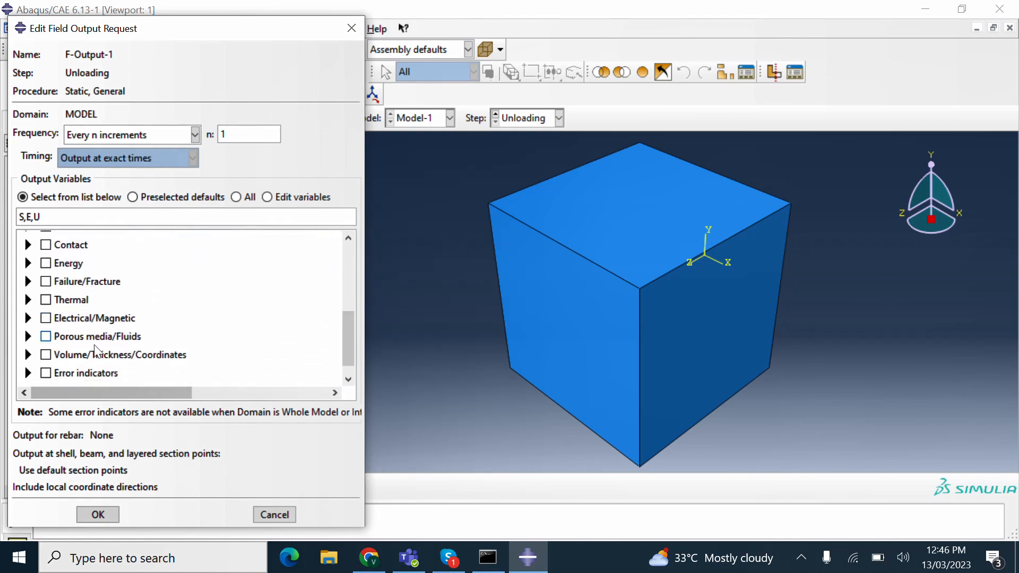
{"action": "scroll", "coordinate": [94, 330], "scroll_direction": "down", "scroll_amount": 1}
{"action": "scroll", "coordinate": [95, 332], "scroll_direction": "down", "scroll_amount": 1}
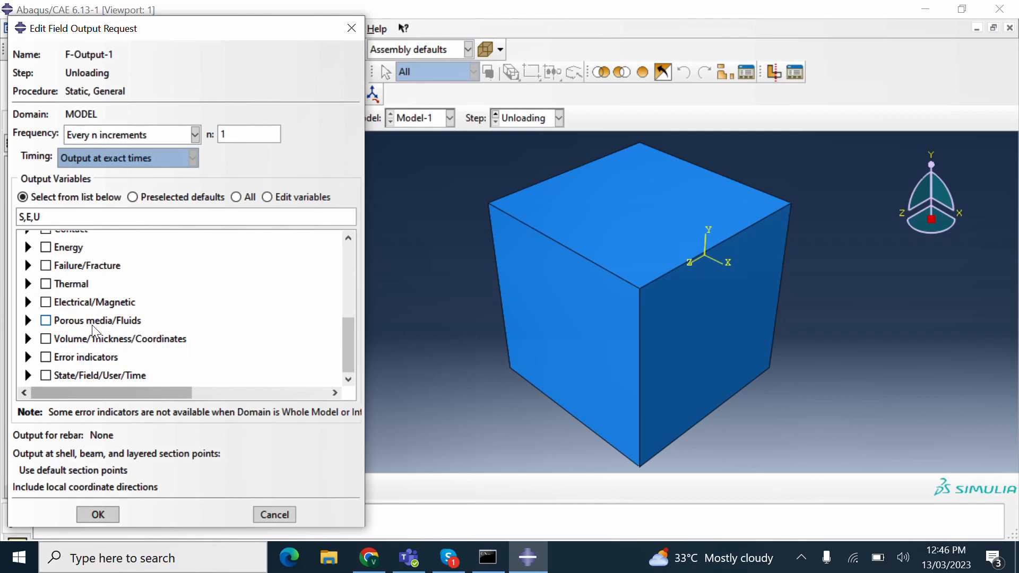
{"action": "scroll", "coordinate": [94, 332], "scroll_direction": "up", "scroll_amount": 8}
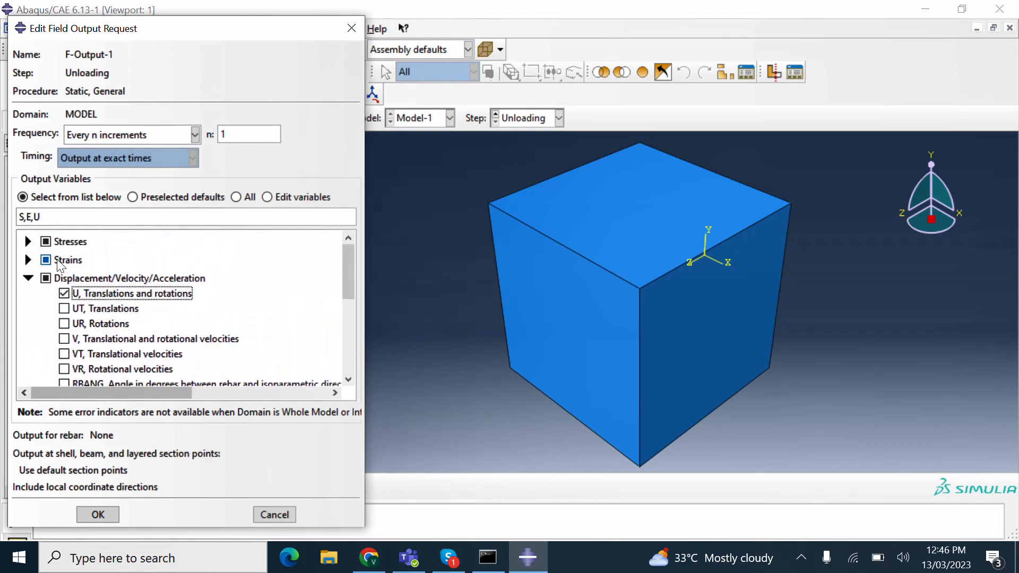
{"action": "left_click", "coordinate": [29, 278]}
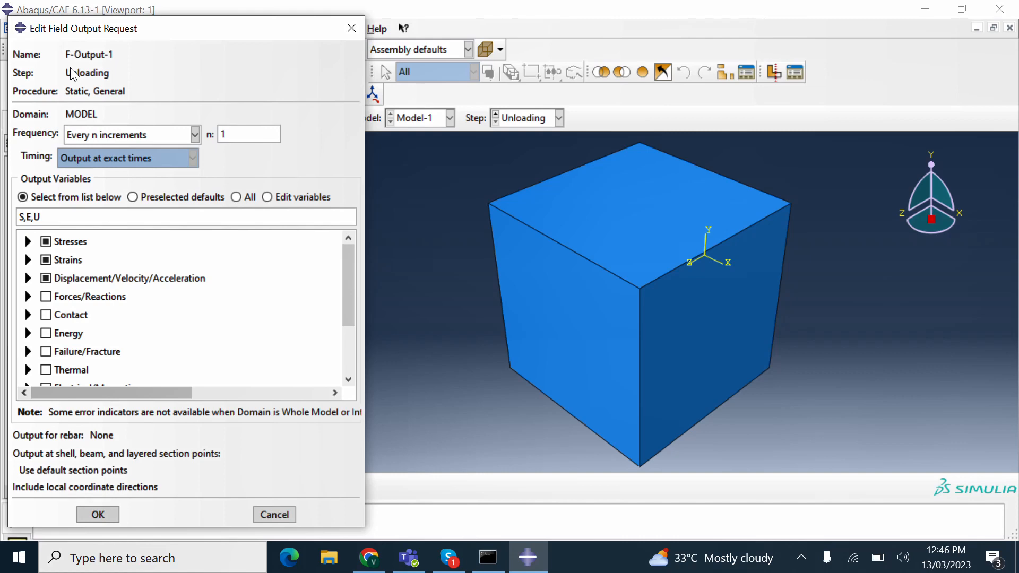
{"action": "left_click", "coordinate": [99, 515]}
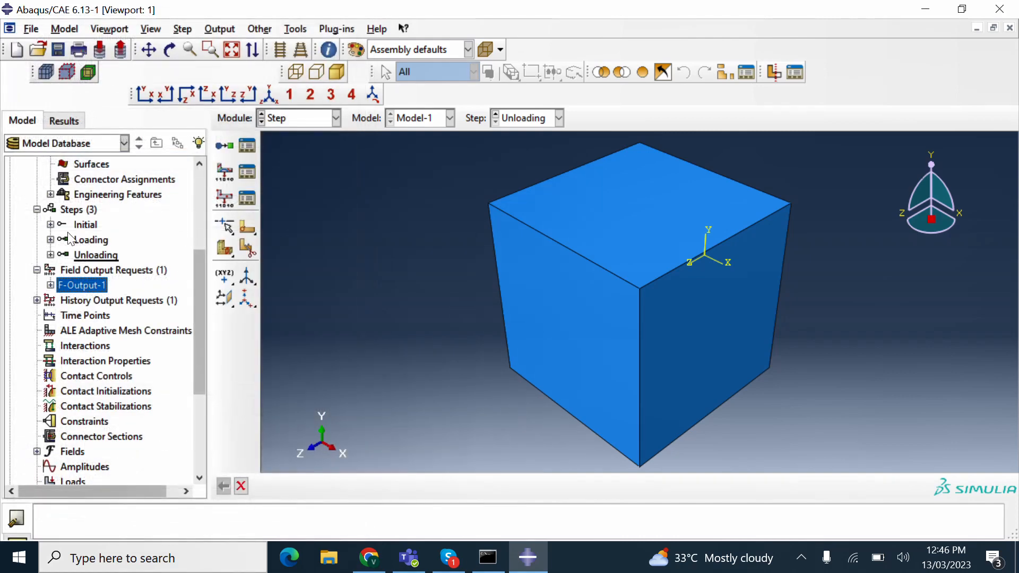
- Open F-Output-1's Loading-state settings and clear all preselected output categories
{"action": "left_click", "coordinate": [50, 285]}
{"action": "left_click", "coordinate": [65, 300]}
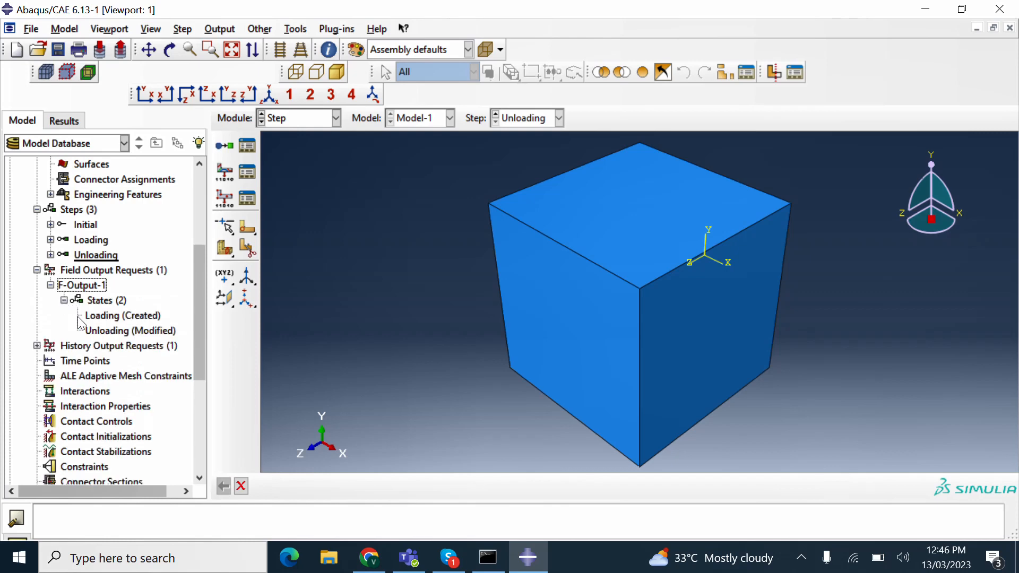
{"action": "left_click", "coordinate": [120, 316]}
{"action": "double_click", "coordinate": [119, 314]}
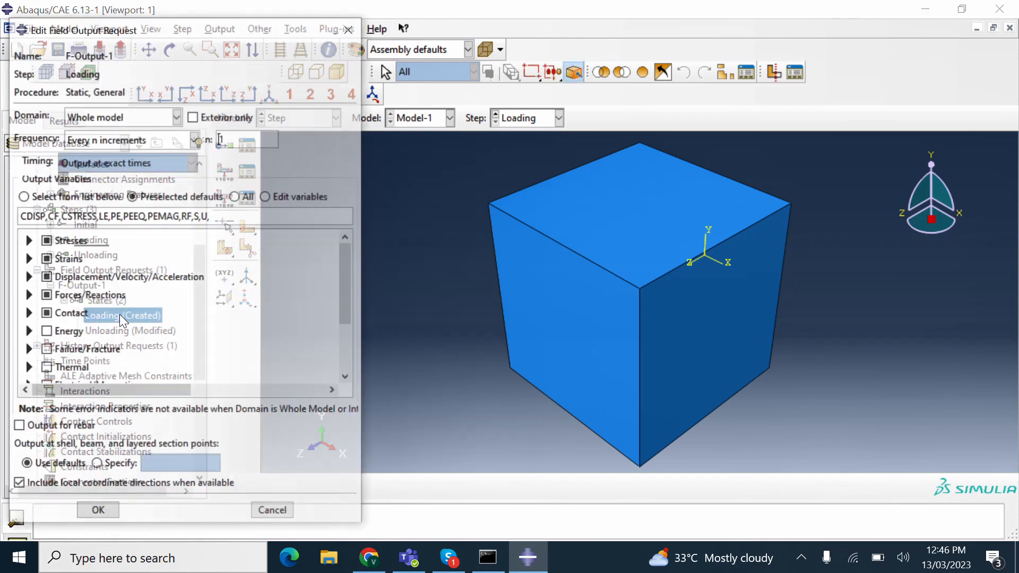
{"action": "left_click", "coordinate": [43, 318]}
{"action": "left_click", "coordinate": [45, 301]}
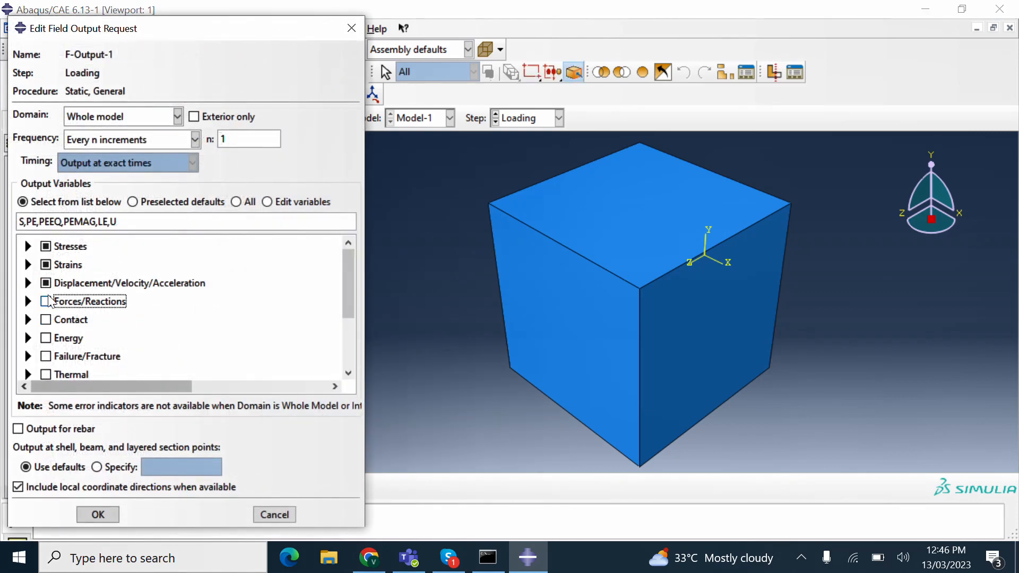
{"action": "left_click", "coordinate": [45, 283]}
{"action": "left_click", "coordinate": [45, 265]}
{"action": "left_click", "coordinate": [46, 247]}
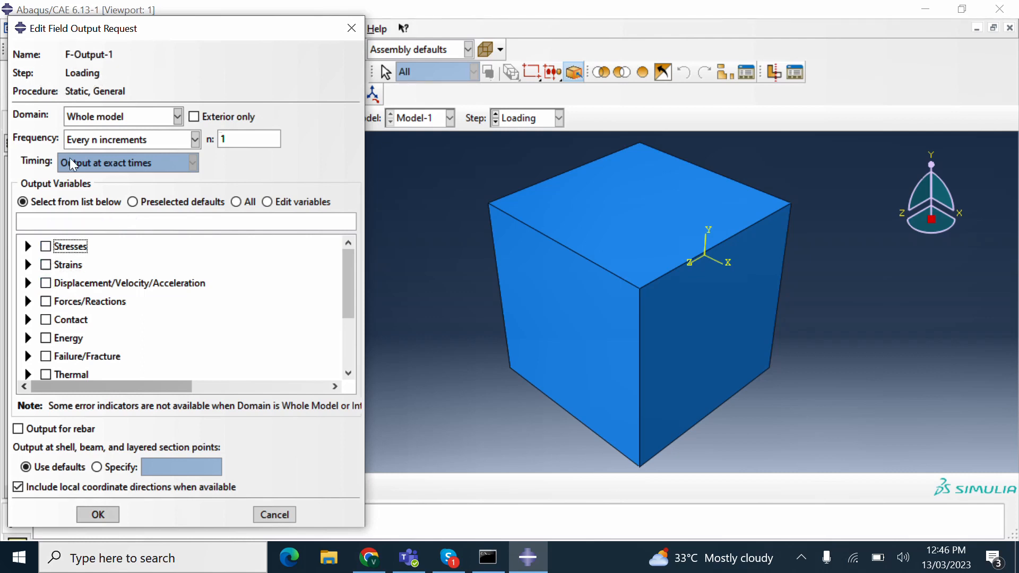
- Request only S stress components, E total strain and U displacements, and confirm
{"action": "left_click", "coordinate": [28, 246]}
{"action": "left_click", "coordinate": [64, 261]}
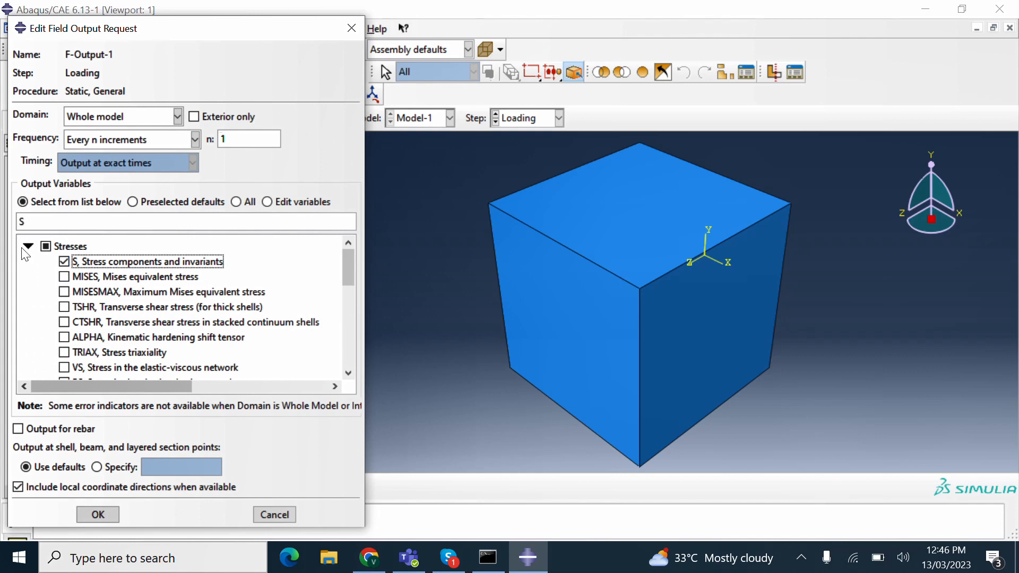
{"action": "left_click", "coordinate": [28, 246]}
{"action": "left_click", "coordinate": [28, 264]}
{"action": "left_click", "coordinate": [64, 281]}
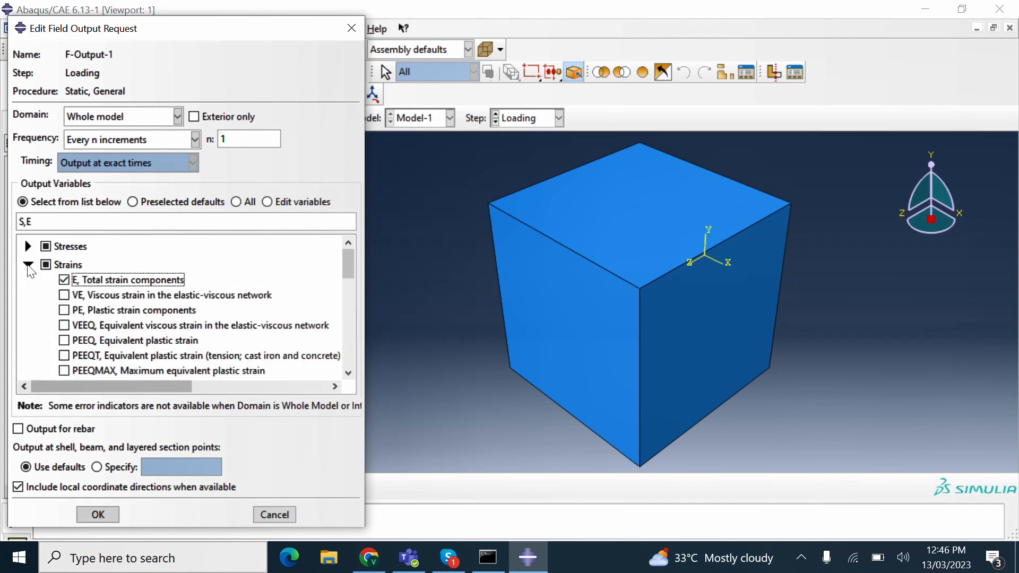
{"action": "left_click", "coordinate": [29, 264]}
{"action": "left_click", "coordinate": [28, 282]}
{"action": "left_click", "coordinate": [64, 298]}
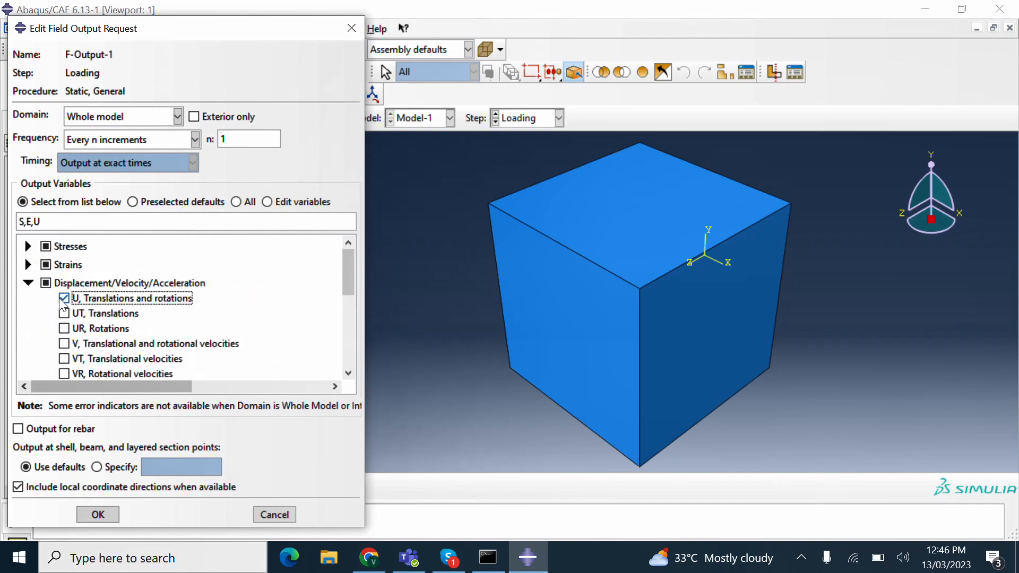
{"action": "left_click", "coordinate": [98, 514]}
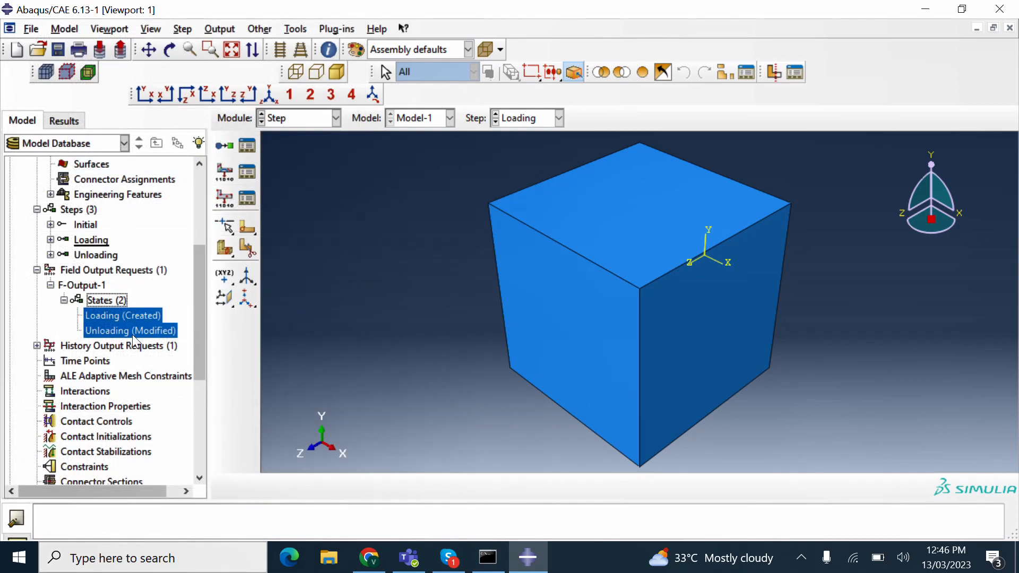
{"action": "scroll", "coordinate": [135, 341], "scroll_direction": "down", "scroll_amount": 1}
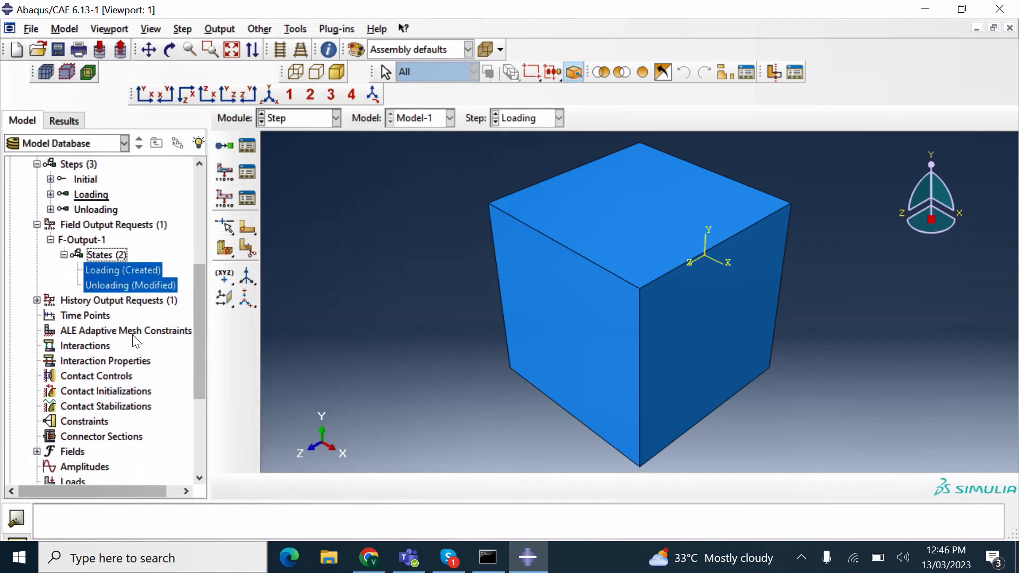
{"action": "scroll", "coordinate": [135, 341], "scroll_direction": "down", "scroll_amount": 1}
{"action": "scroll", "coordinate": [133, 338], "scroll_direction": "down", "scroll_amount": 1}
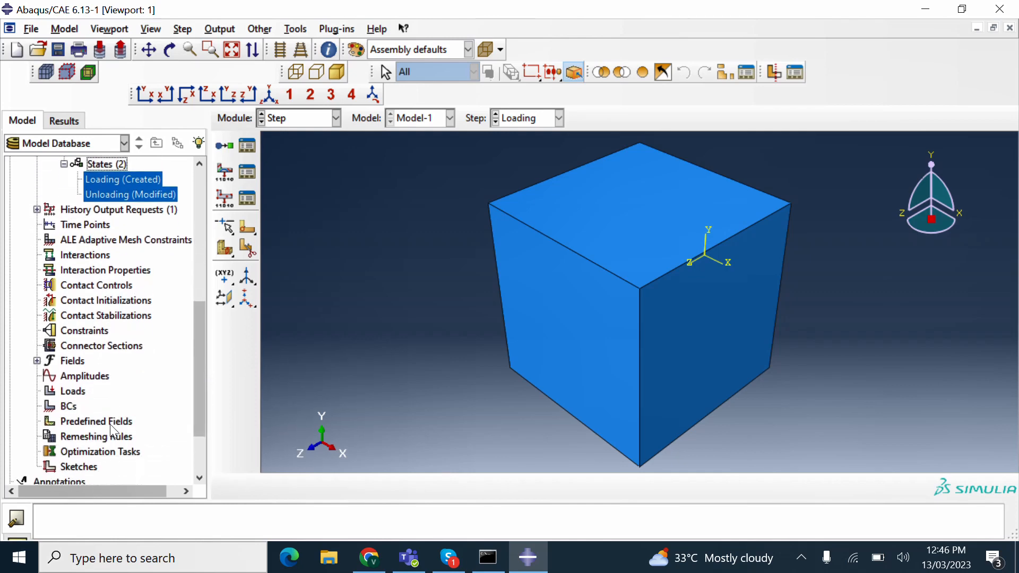
- Start a Displacement/Rotation boundary condition, then cancel that first attempt
{"action": "double_click", "coordinate": [66, 406]}
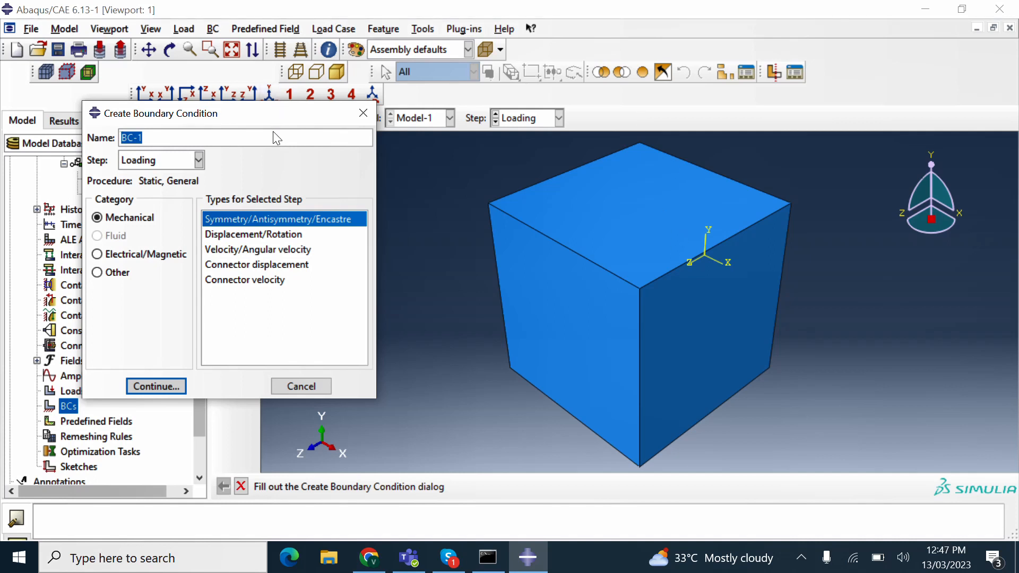
{"action": "double_click", "coordinate": [253, 234]}
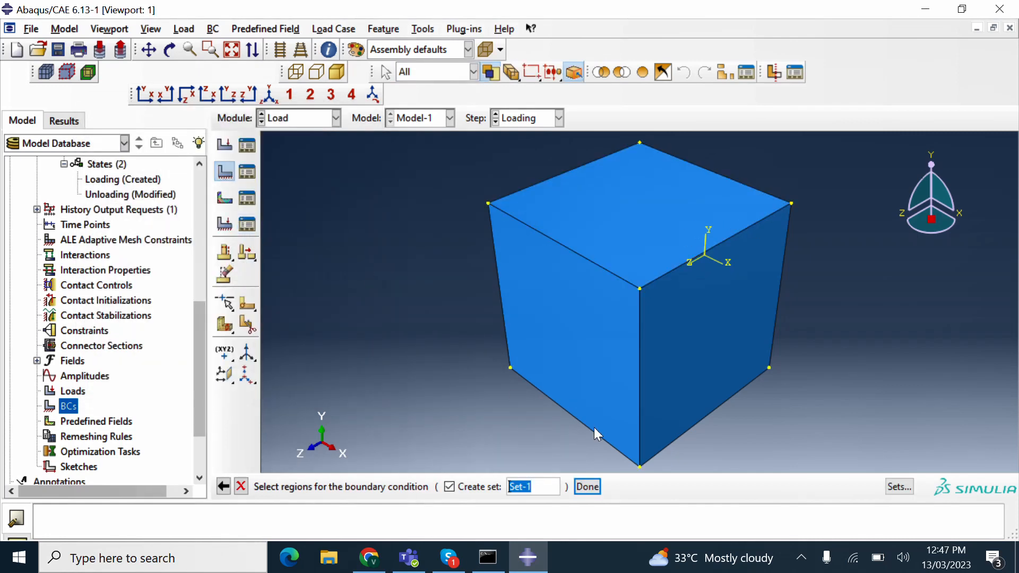
{"action": "left_click", "coordinate": [225, 487]}
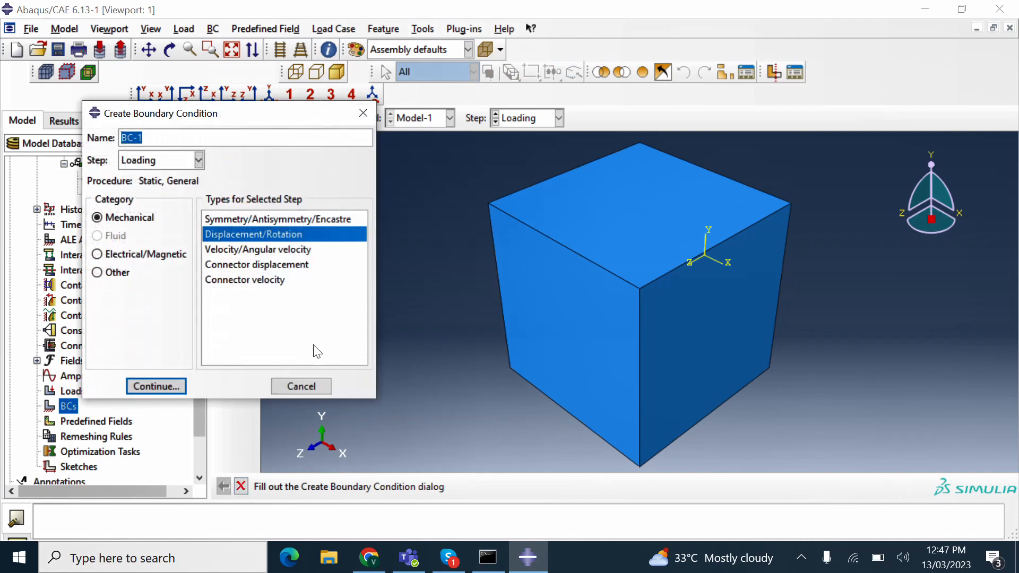
{"action": "left_click", "coordinate": [299, 380]}
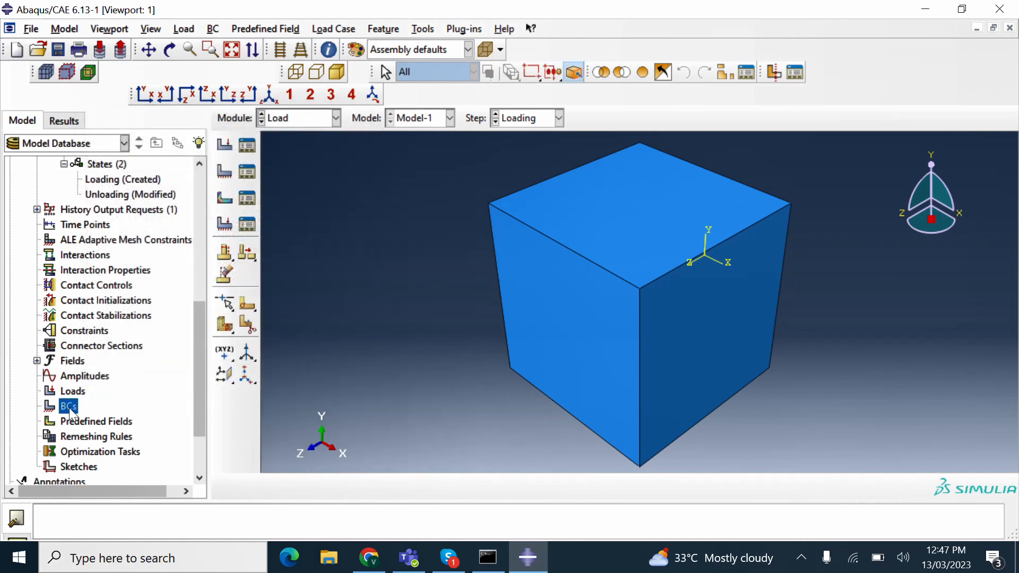
- Set up a boundary condition named Fix-y in the Loading step
{"action": "double_click", "coordinate": [70, 409]}
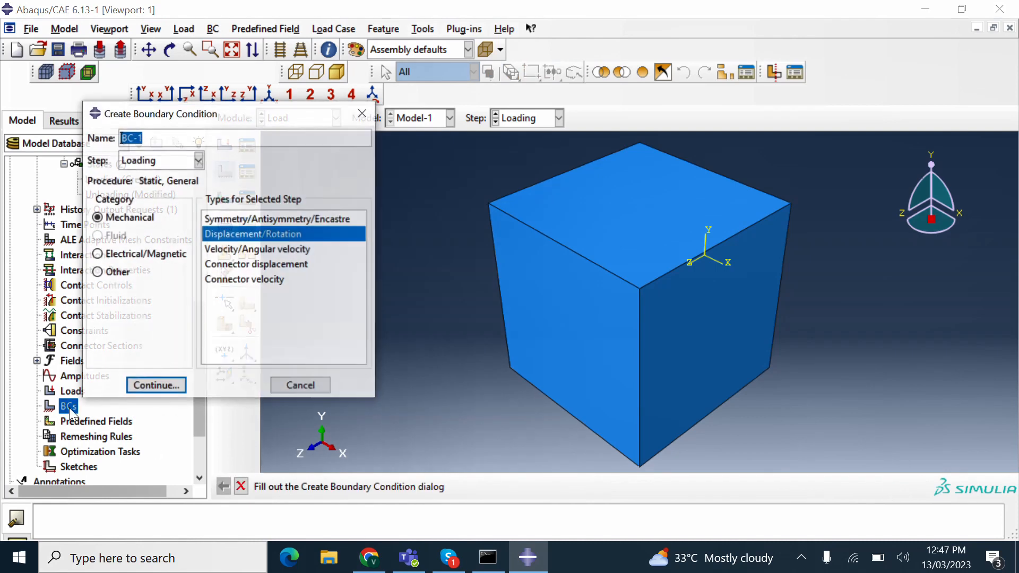
{"action": "left_click", "coordinate": [198, 167]}
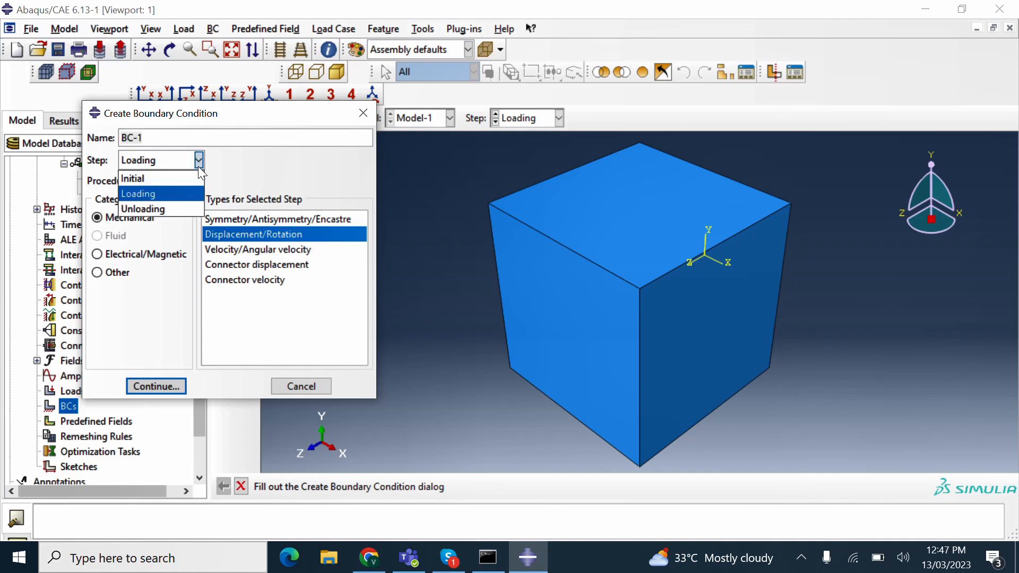
{"action": "left_click", "coordinate": [167, 193]}
{"action": "left_click", "coordinate": [164, 143]}
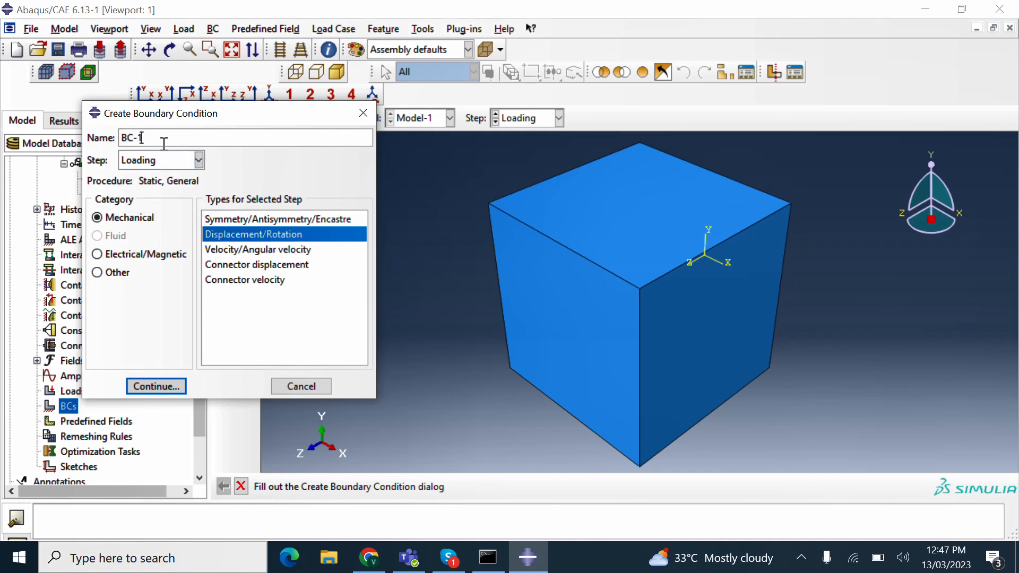
{"action": "double_click", "coordinate": [163, 143]}
{"action": "type", "text": "Fix-y"}
{"action": "left_click", "coordinate": [151, 387]}
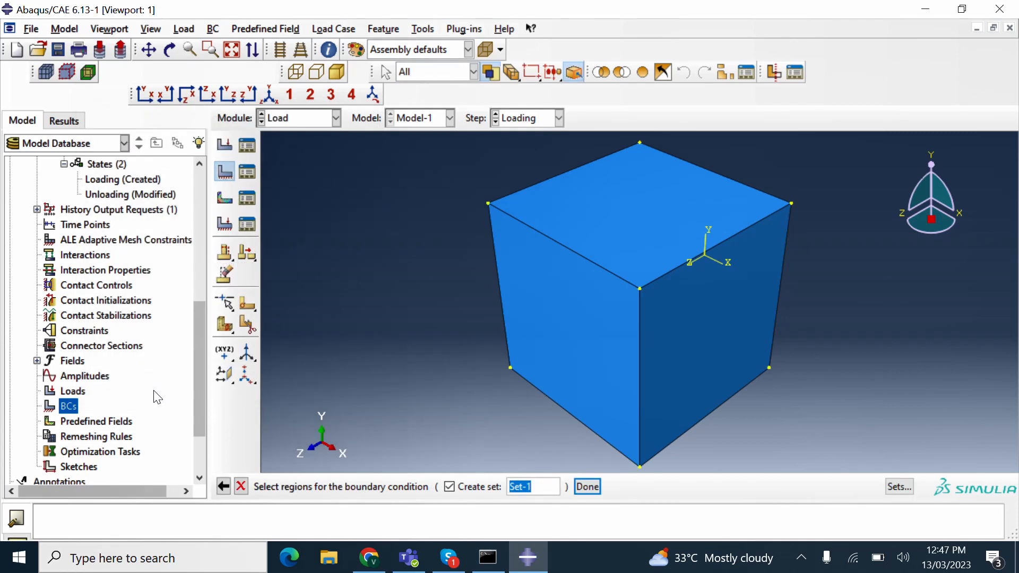
- Tilt the cube, pick its bottom face as Fix-y's region, and hold U2 at 0
{"action": "left_click", "coordinate": [170, 49]}
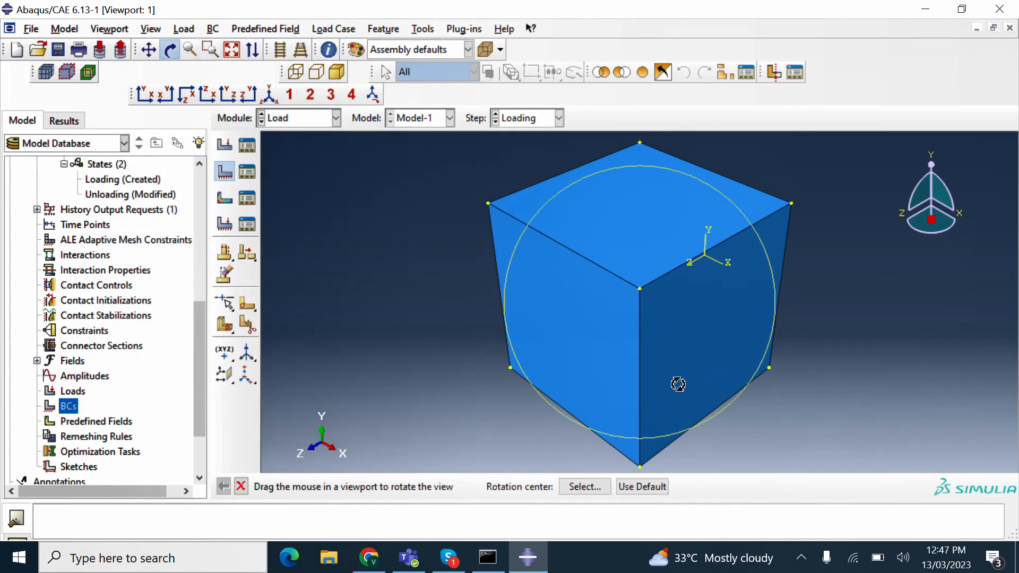
{"action": "mouse_move", "coordinate": [682, 387]}
{"action": "left_mouse_down"}
{"action": "mouse_move", "coordinate": [641, 278]}
{"action": "mouse_move", "coordinate": [659, 352]}
{"action": "left_mouse_up"}
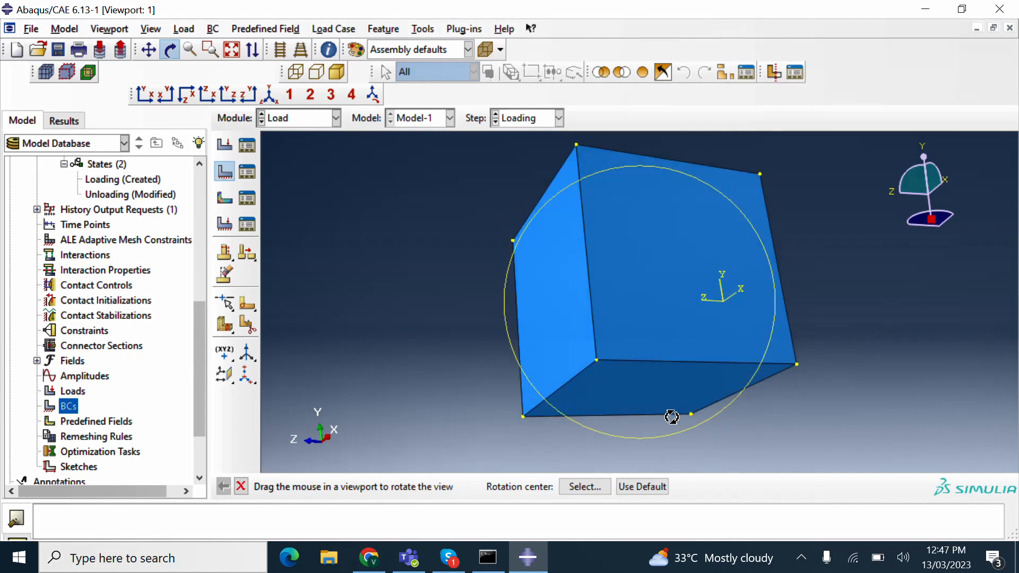
{"action": "key", "text": "Escape"}
{"action": "left_click", "coordinate": [661, 393]}
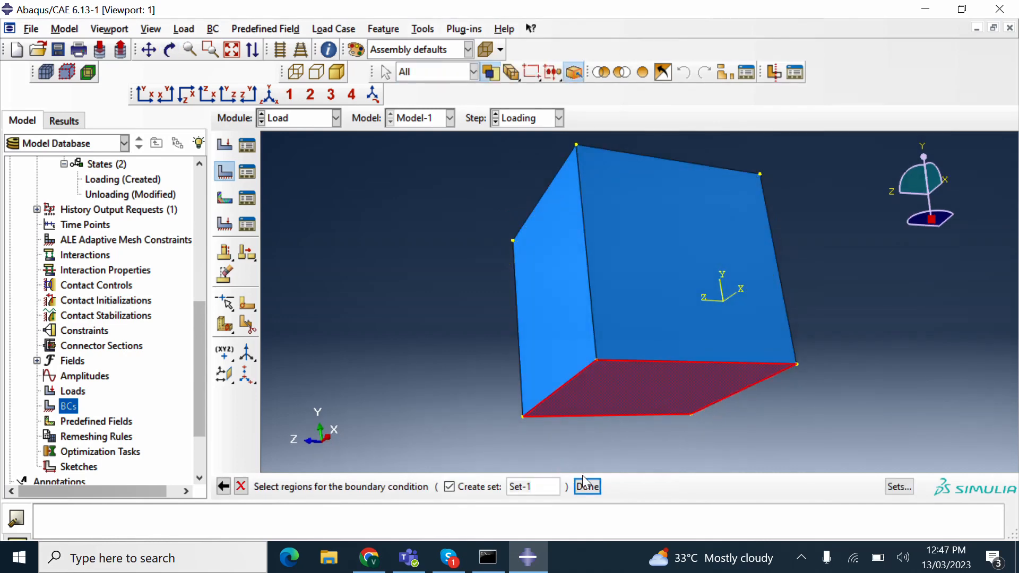
{"action": "left_click", "coordinate": [587, 487]}
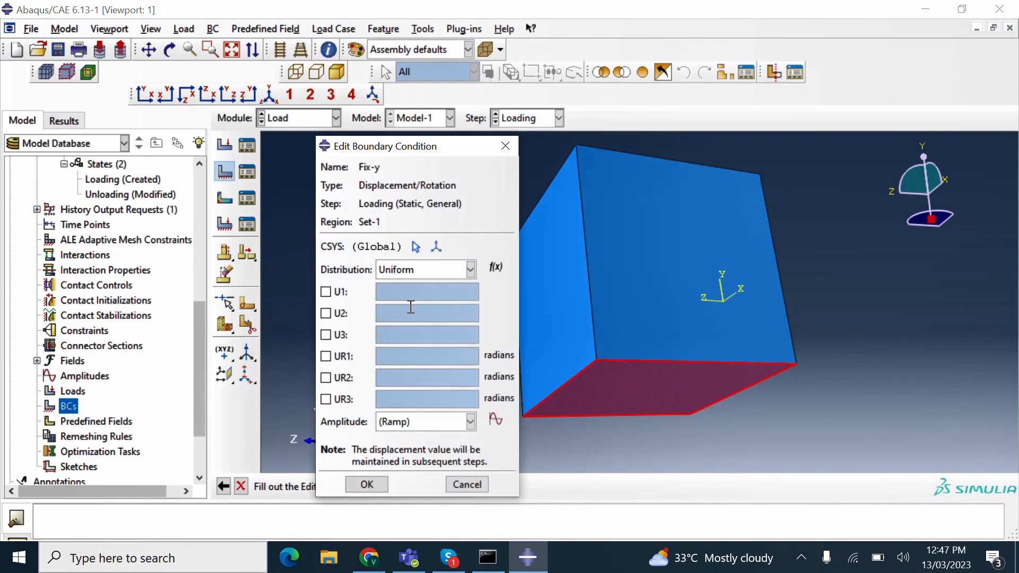
{"action": "left_click", "coordinate": [339, 314]}
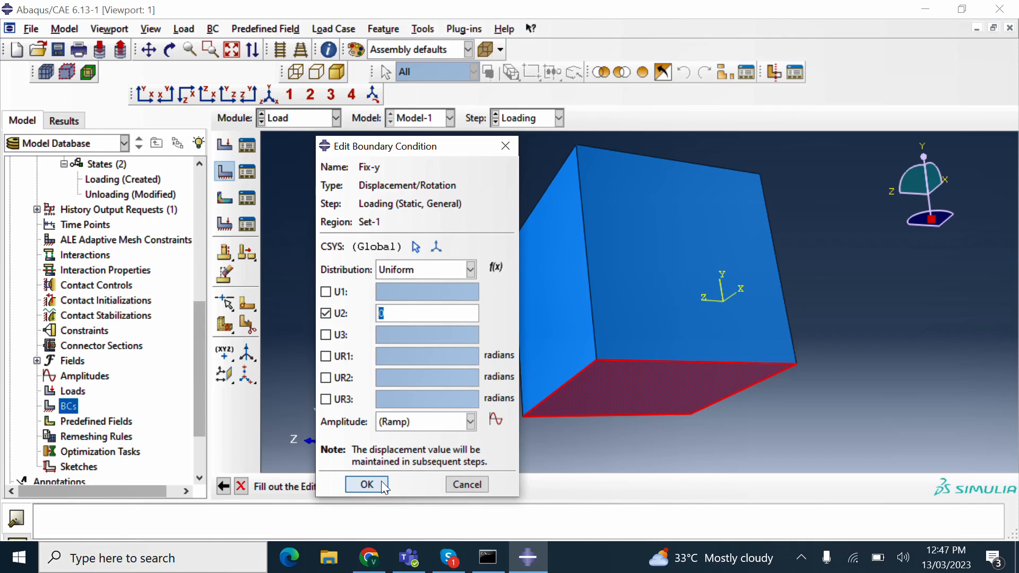
- Save Fix-y and review its settings in the Unloading and Loading steps
{"action": "left_click", "coordinate": [367, 483]}
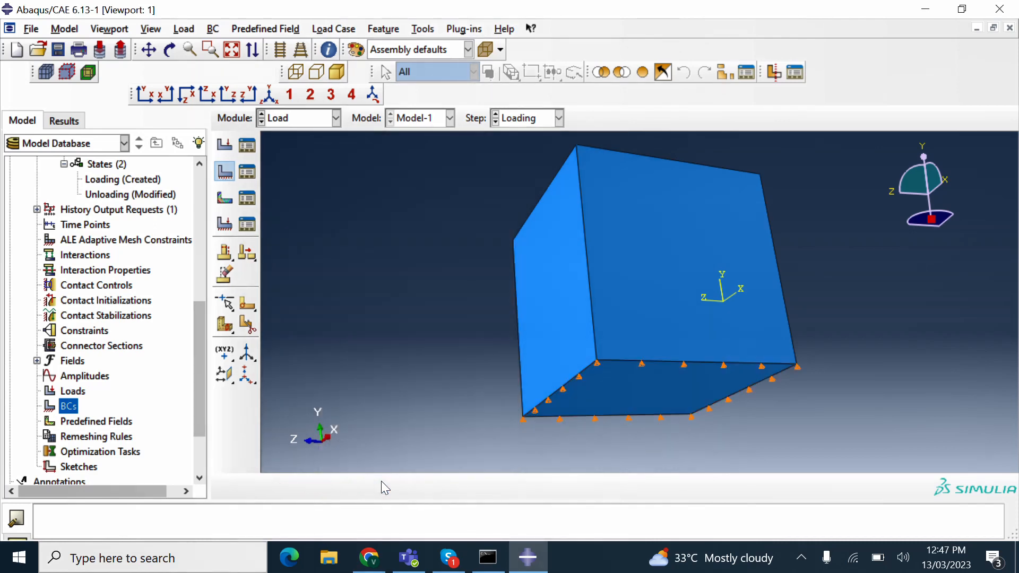
{"action": "left_click", "coordinate": [37, 406]}
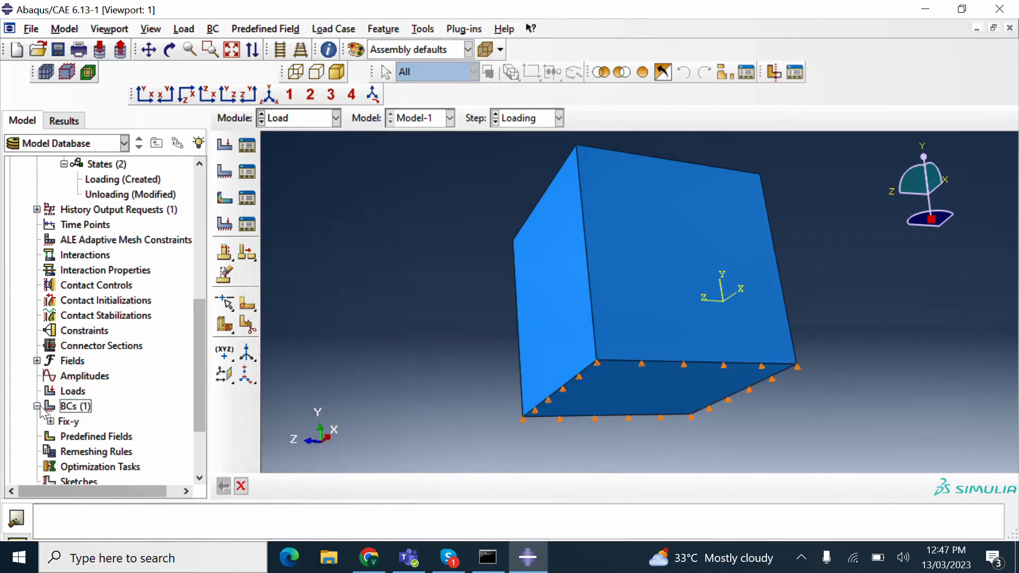
{"action": "left_click", "coordinate": [51, 422]}
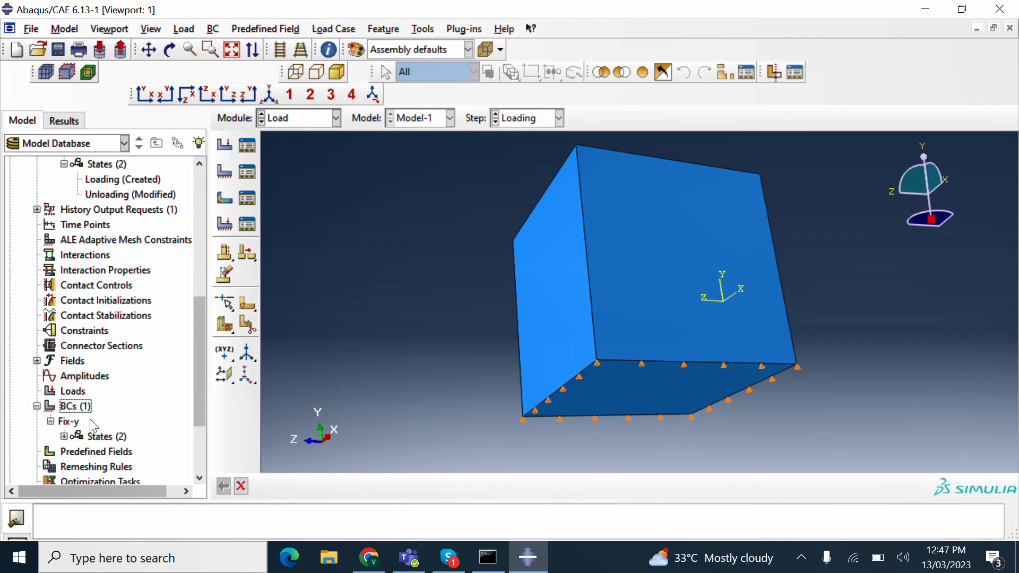
{"action": "left_click", "coordinate": [64, 436]}
{"action": "scroll", "coordinate": [170, 407], "scroll_direction": "down", "scroll_amount": 1}
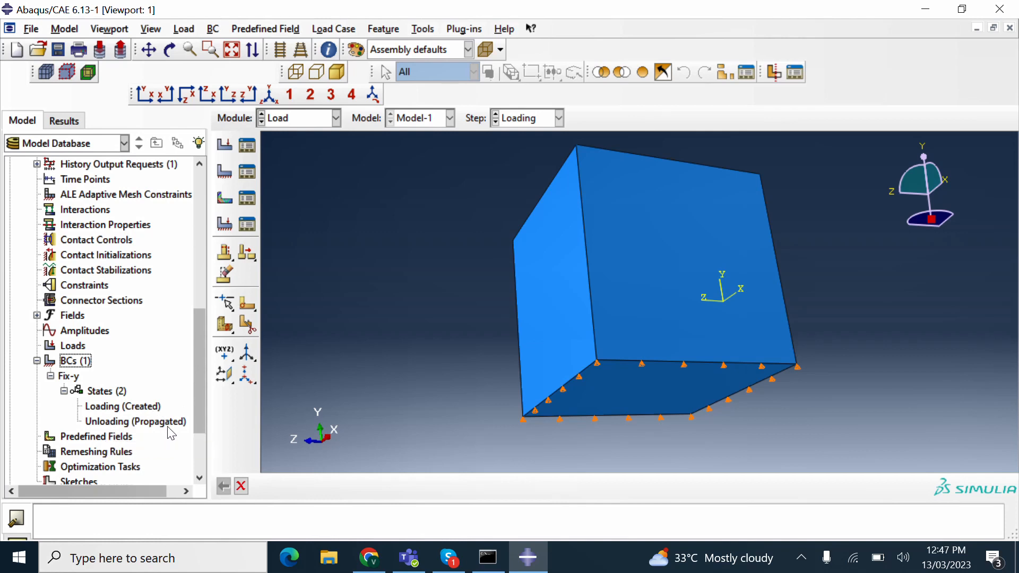
{"action": "double_click", "coordinate": [125, 421]}
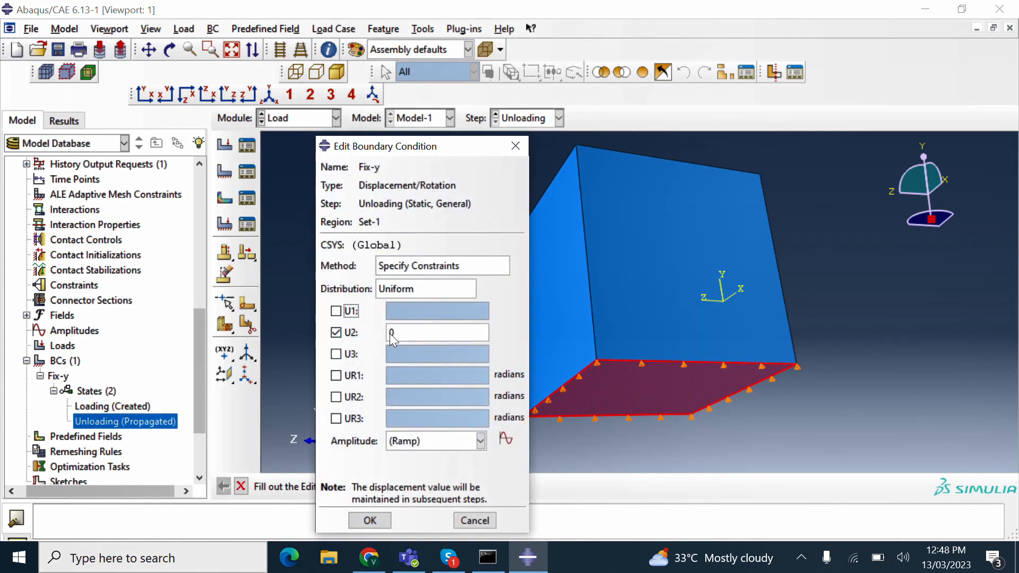
{"action": "left_click", "coordinate": [370, 519]}
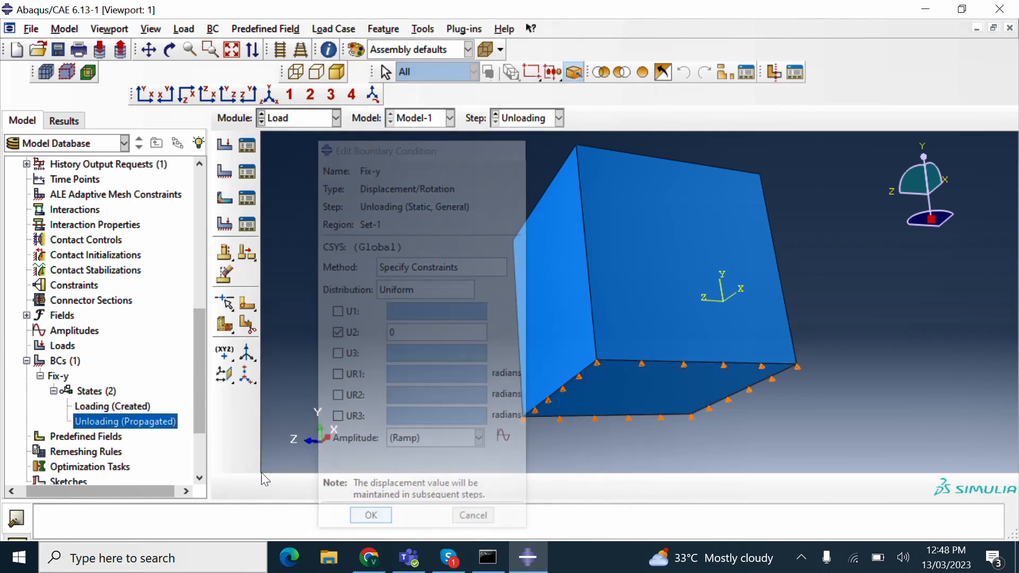
{"action": "double_click", "coordinate": [112, 406]}
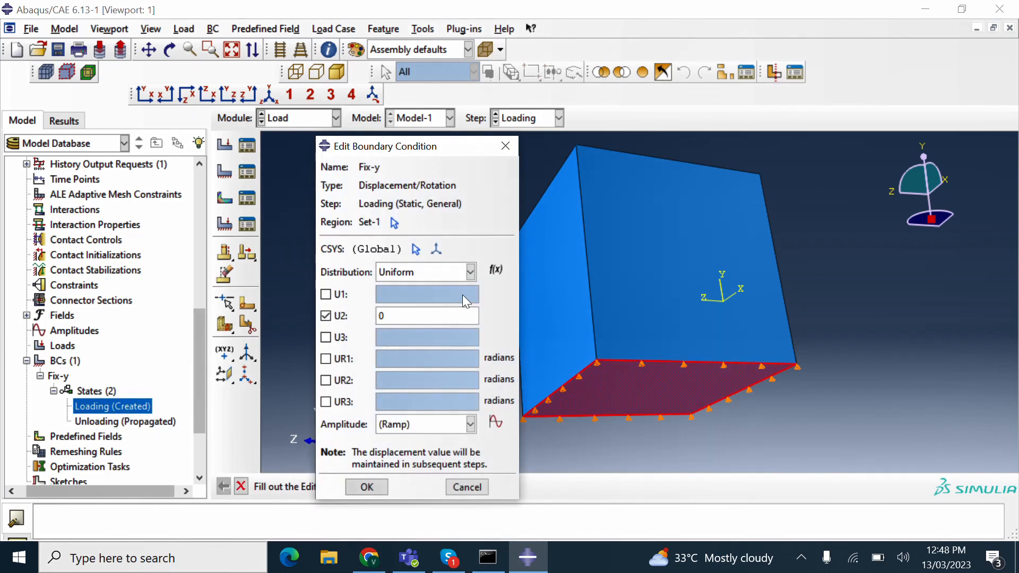
{"action": "left_click", "coordinate": [360, 487]}
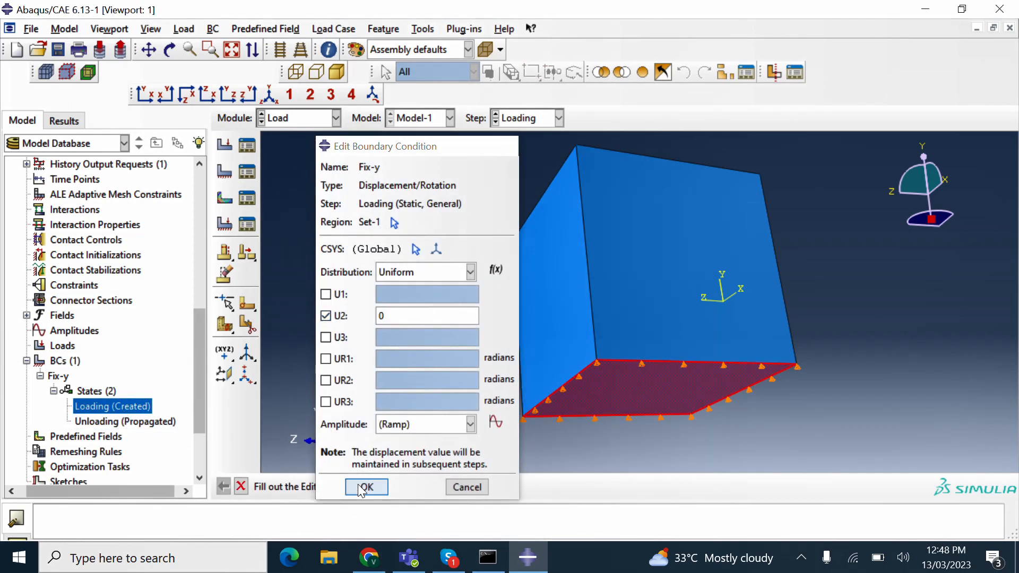
- Confirm Fix-y in the Unloading step keeps only U2 constrained
{"action": "double_click", "coordinate": [125, 421]}
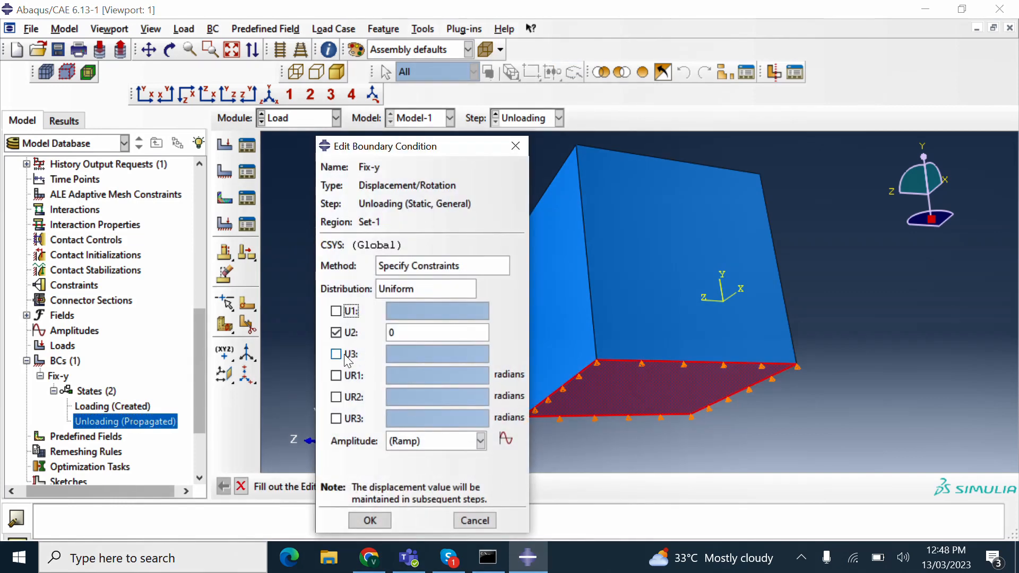
{"action": "left_click", "coordinate": [336, 354]}
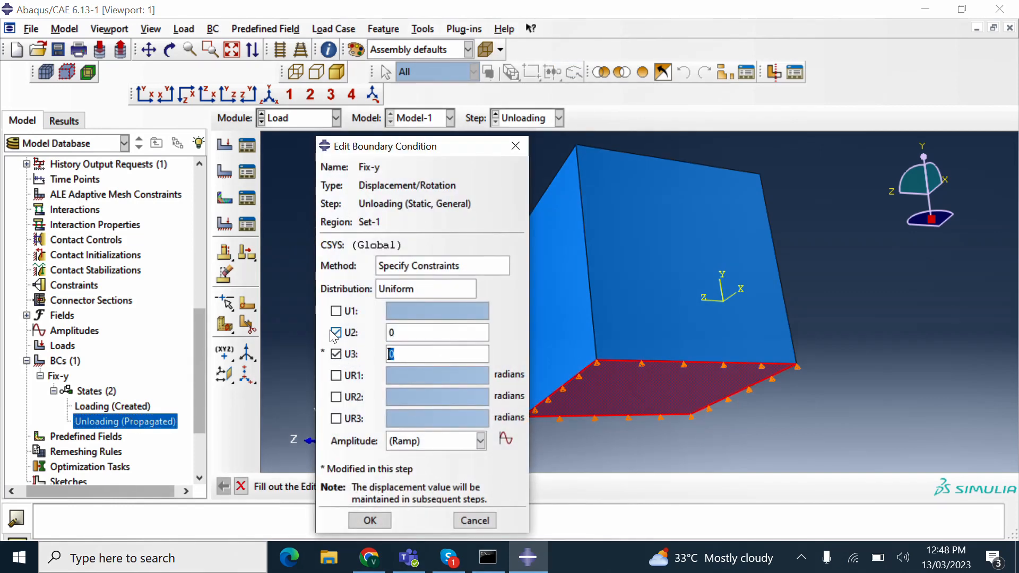
{"action": "left_click", "coordinate": [335, 311]}
{"action": "left_click", "coordinate": [337, 355]}
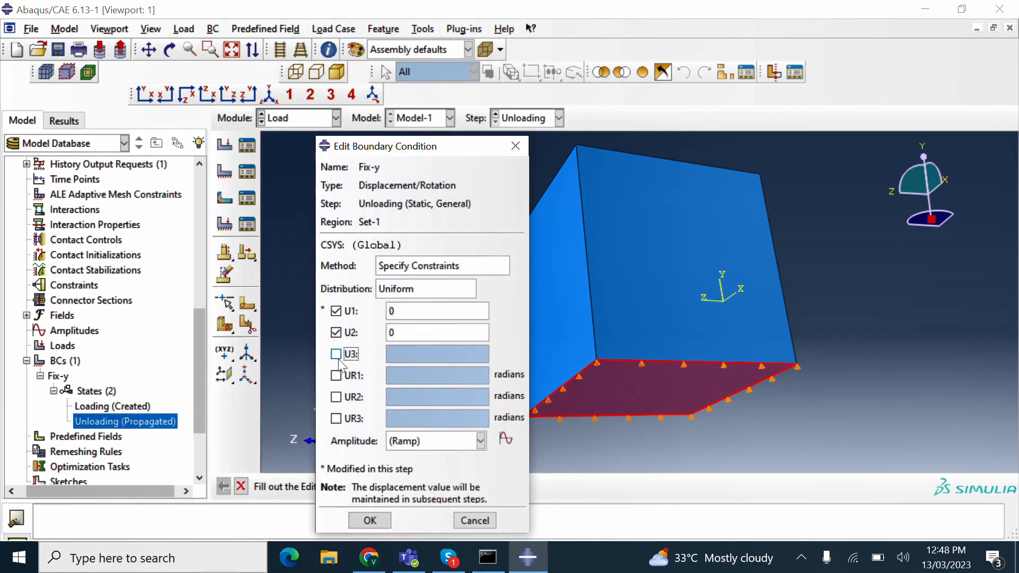
{"action": "left_click", "coordinate": [336, 311]}
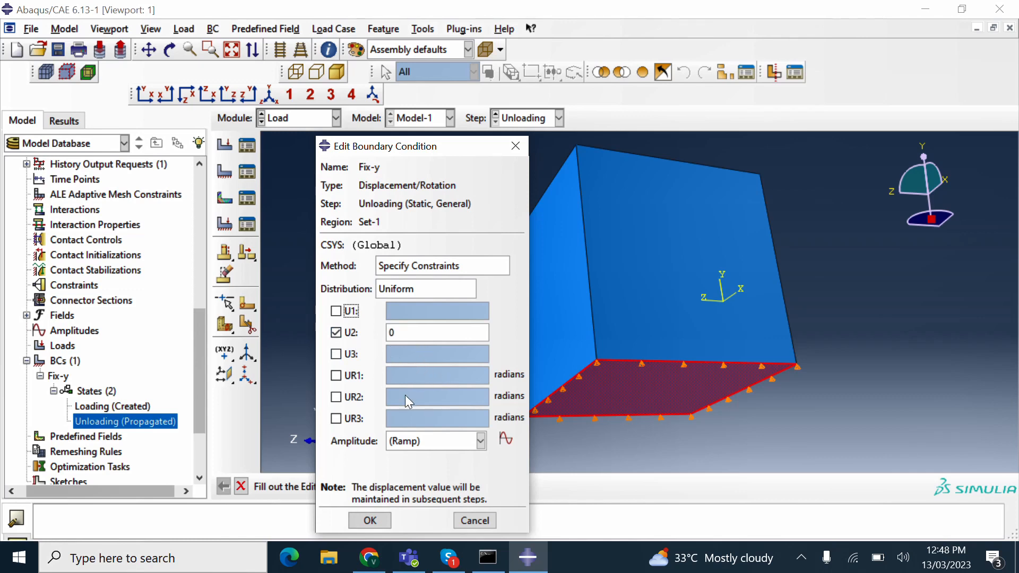
{"action": "left_click", "coordinate": [336, 333]}
{"action": "left_click", "coordinate": [335, 333]}
{"action": "left_click", "coordinate": [370, 520]}
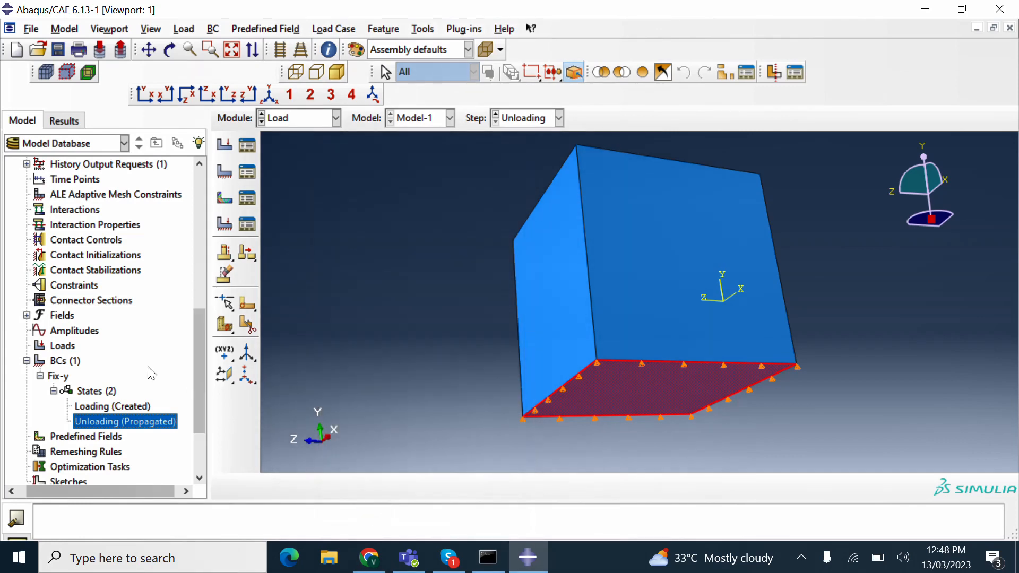
- From the iso view, define load 'Pressure' of type Pressure in Loading on the top face
{"action": "left_click", "coordinate": [271, 98]}
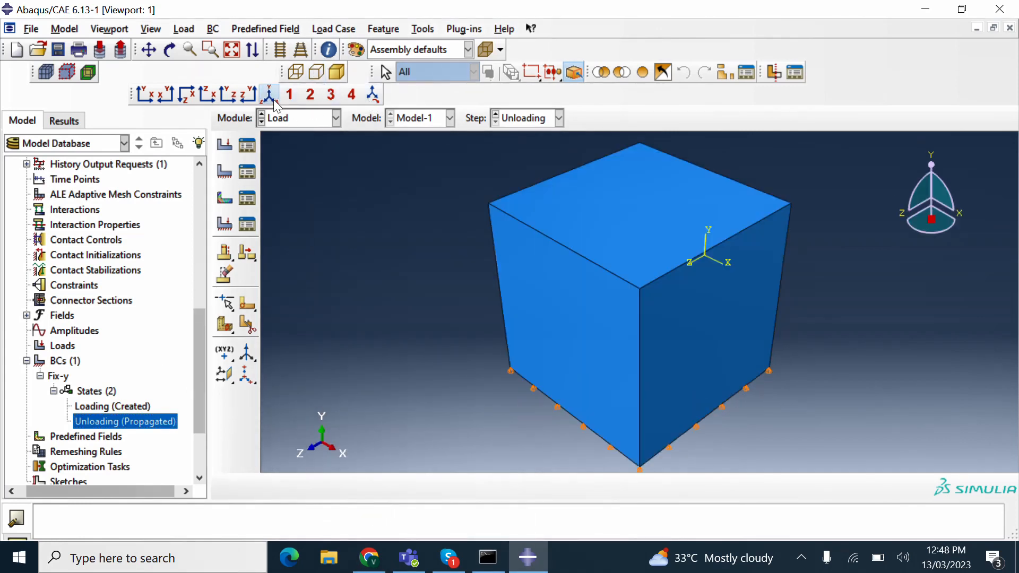
{"action": "double_click", "coordinate": [73, 348]}
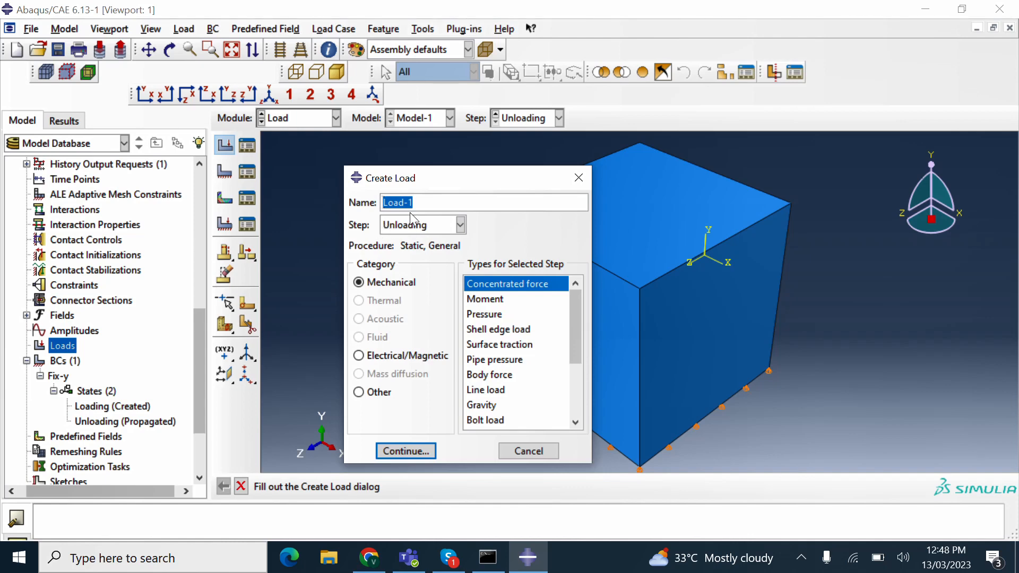
{"action": "type", "text": "Pressure"}
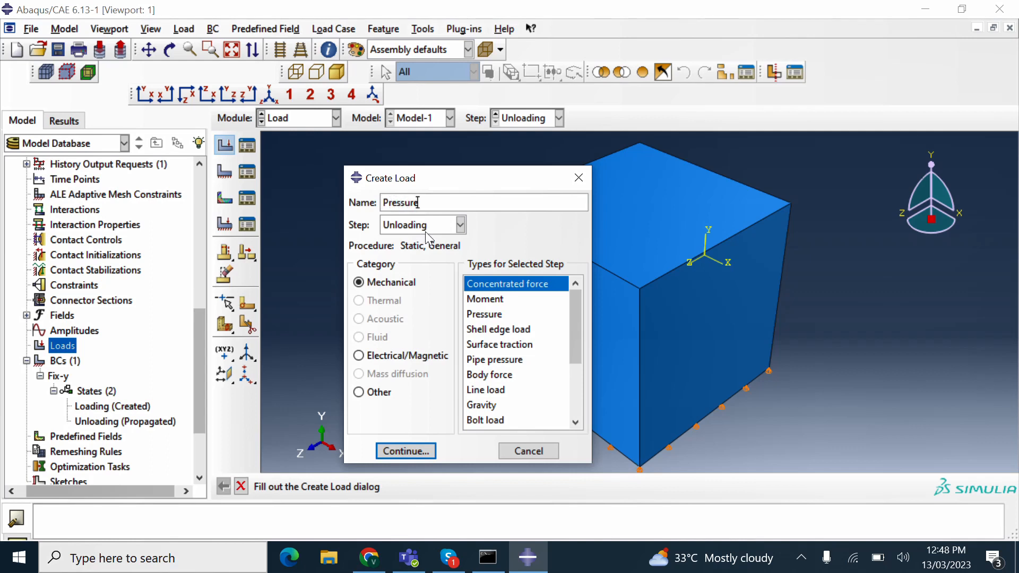
{"action": "left_click", "coordinate": [419, 225]}
{"action": "left_click", "coordinate": [418, 257]}
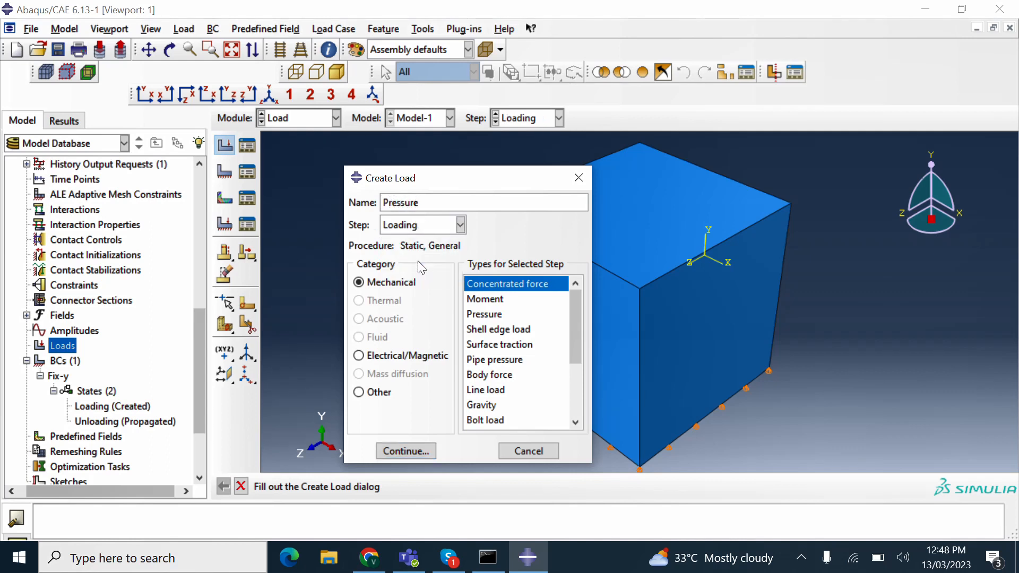
{"action": "double_click", "coordinate": [498, 314]}
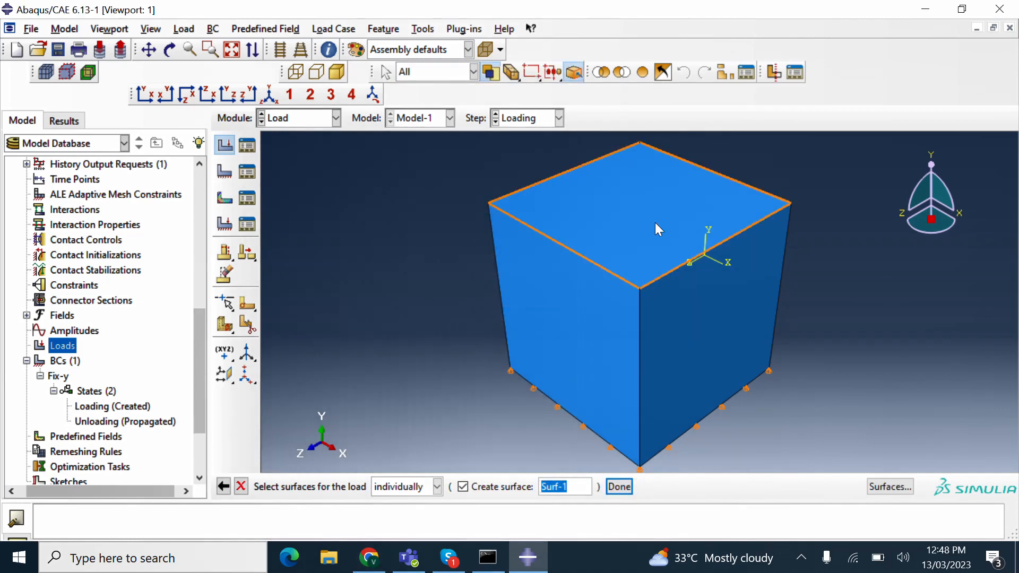
{"action": "left_click", "coordinate": [607, 225]}
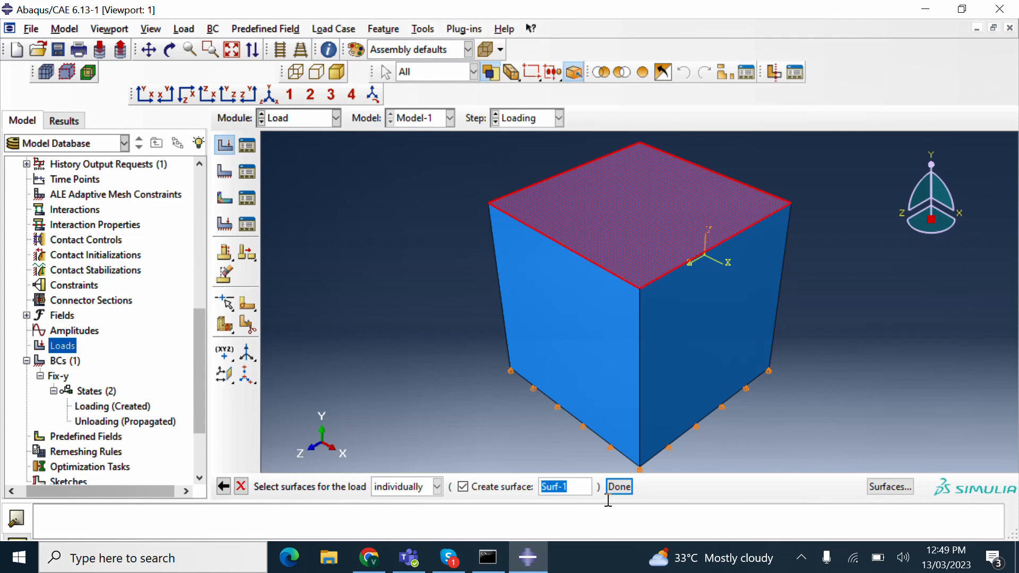
{"action": "left_click", "coordinate": [615, 487]}
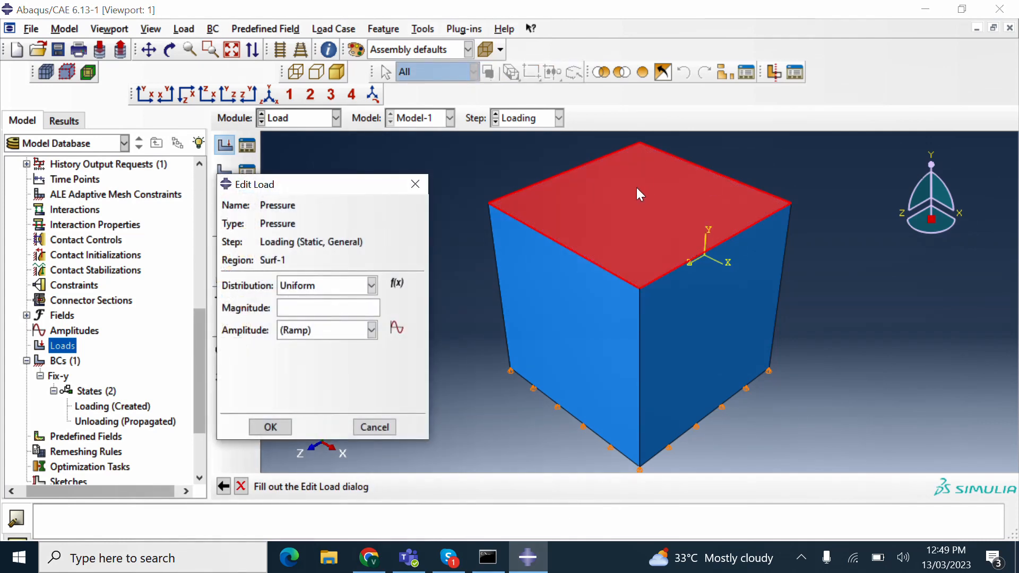
- Enter a pressure magnitude of -100 and confirm the load
{"action": "left_click", "coordinate": [304, 312]}
{"action": "type", "text": "-100"}
{"action": "left_click", "coordinate": [270, 427]}
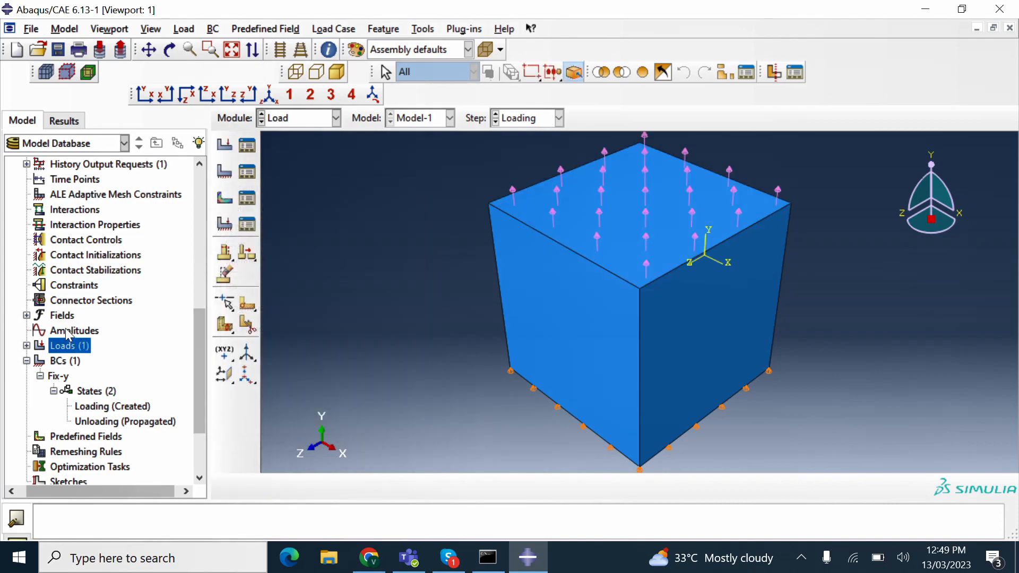
- Change the Loading-step pressure magnitude from -100 to 100
{"action": "left_click", "coordinate": [26, 345]}
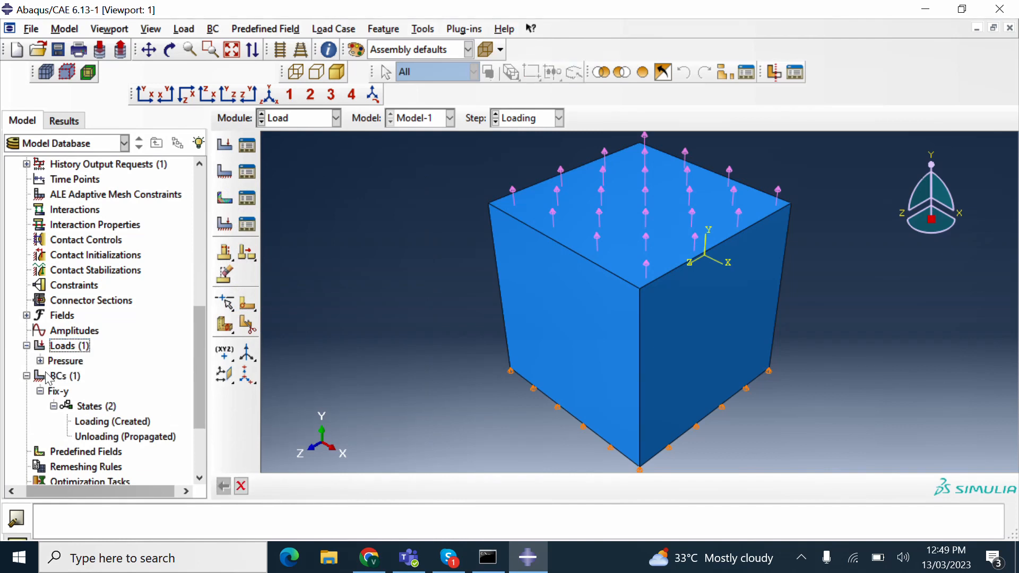
{"action": "left_click", "coordinate": [40, 361]}
{"action": "left_click", "coordinate": [54, 376]}
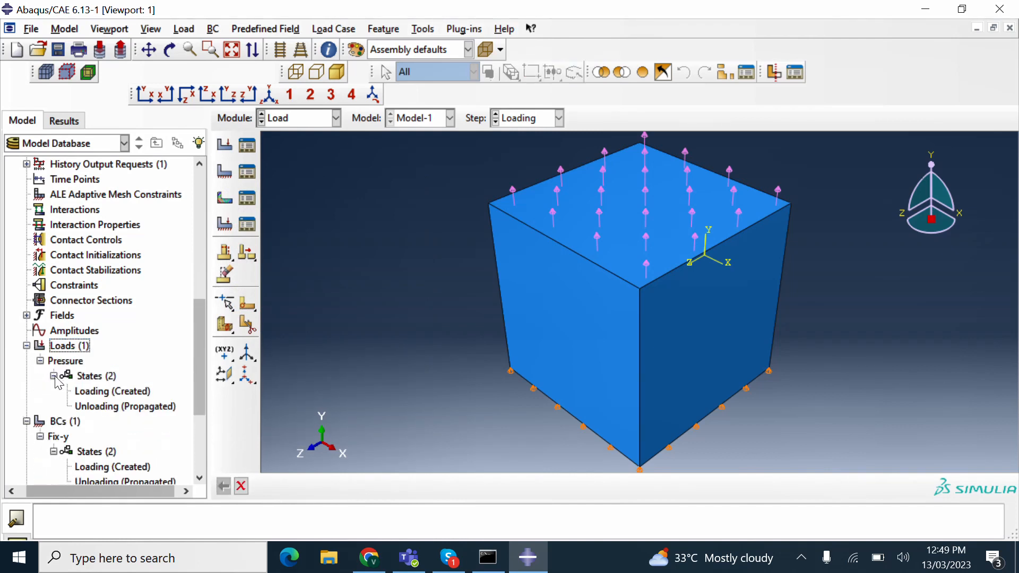
{"action": "double_click", "coordinate": [109, 393]}
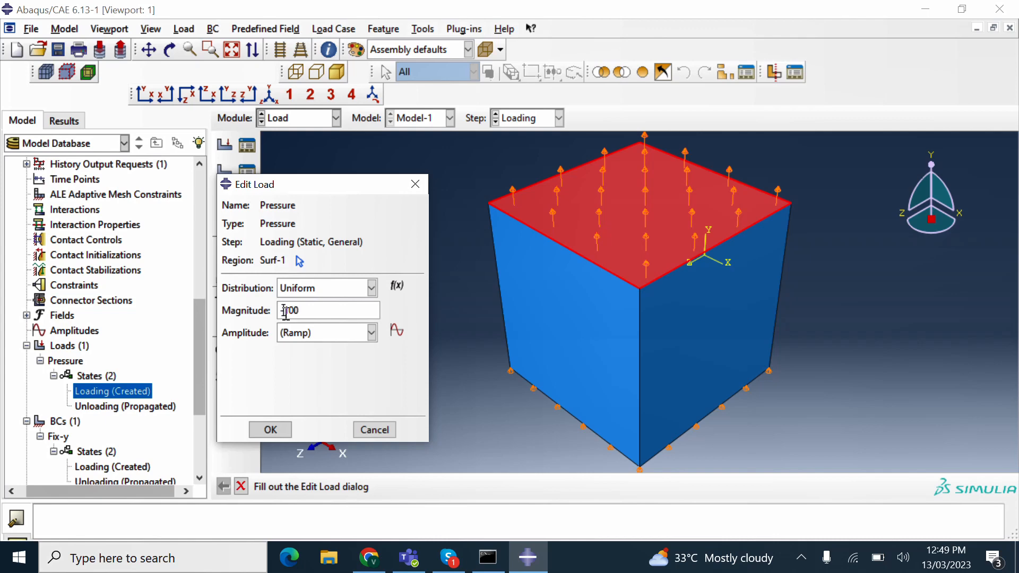
{"action": "key", "text": "BackSpace"}
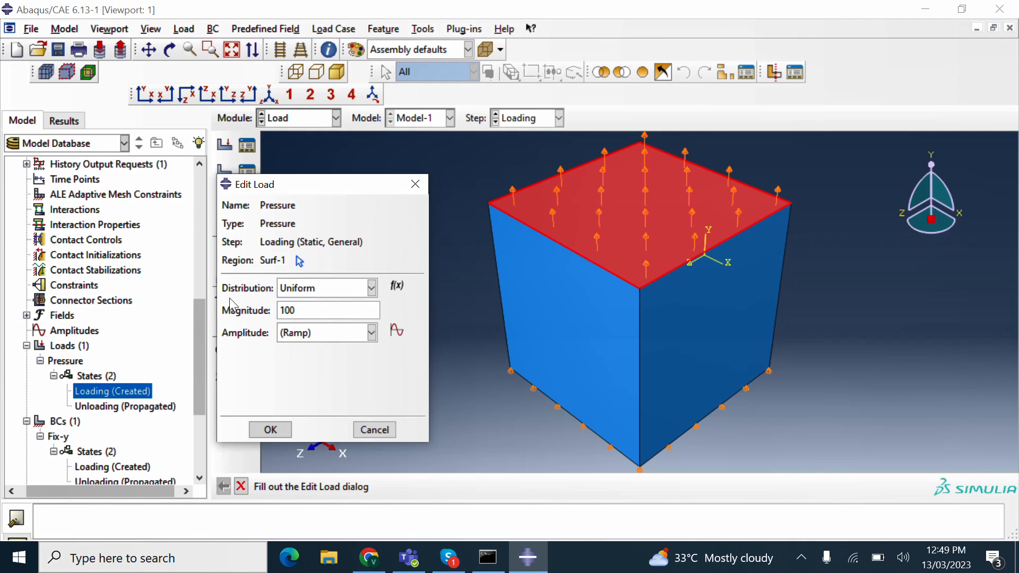
{"action": "left_click", "coordinate": [268, 429]}
- Recheck the Loading-step pressure, keeping its magnitude at 100
{"action": "double_click", "coordinate": [106, 405]}
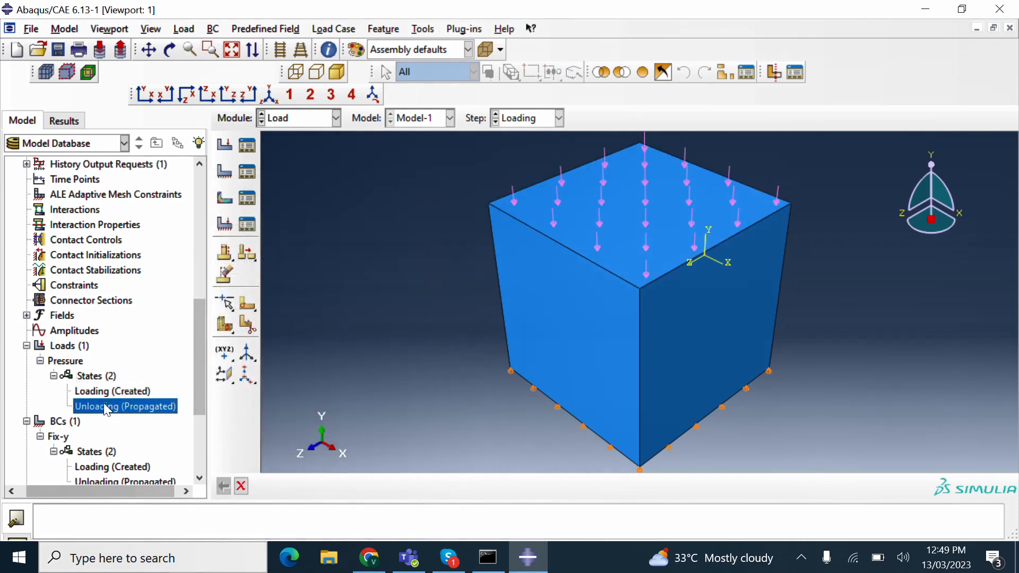
{"action": "left_click", "coordinate": [370, 380]}
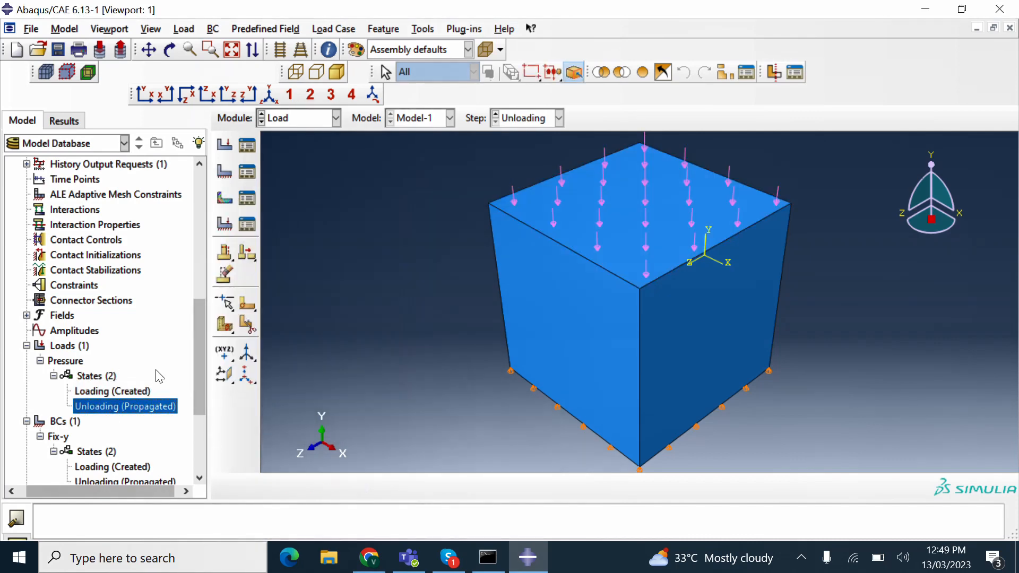
{"action": "double_click", "coordinate": [113, 391]}
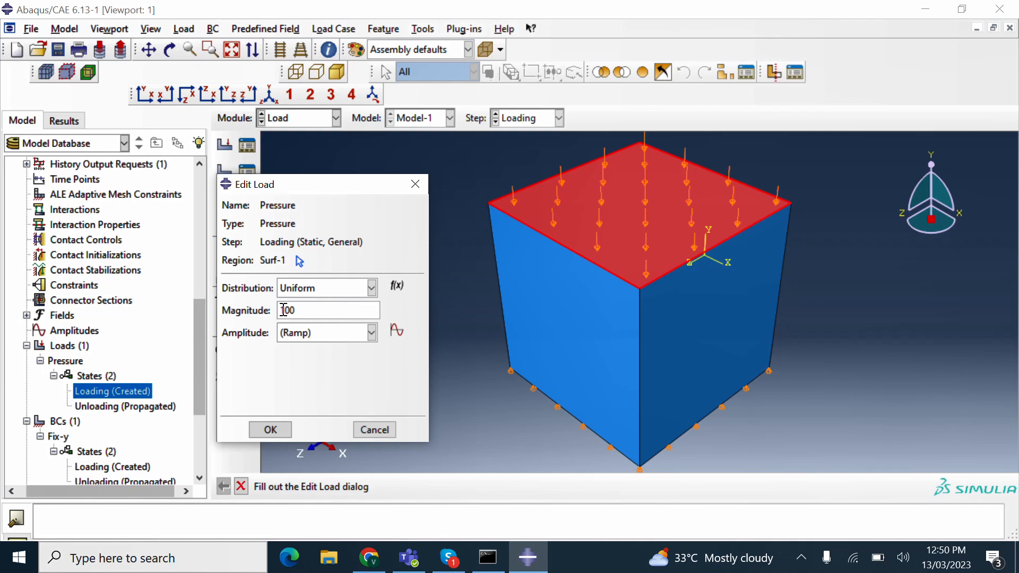
{"action": "left_click_drag", "start_coordinate": [298, 313], "coordinate": [277, 313]}
{"action": "left_click", "coordinate": [307, 314]}
{"action": "left_click", "coordinate": [270, 429]}
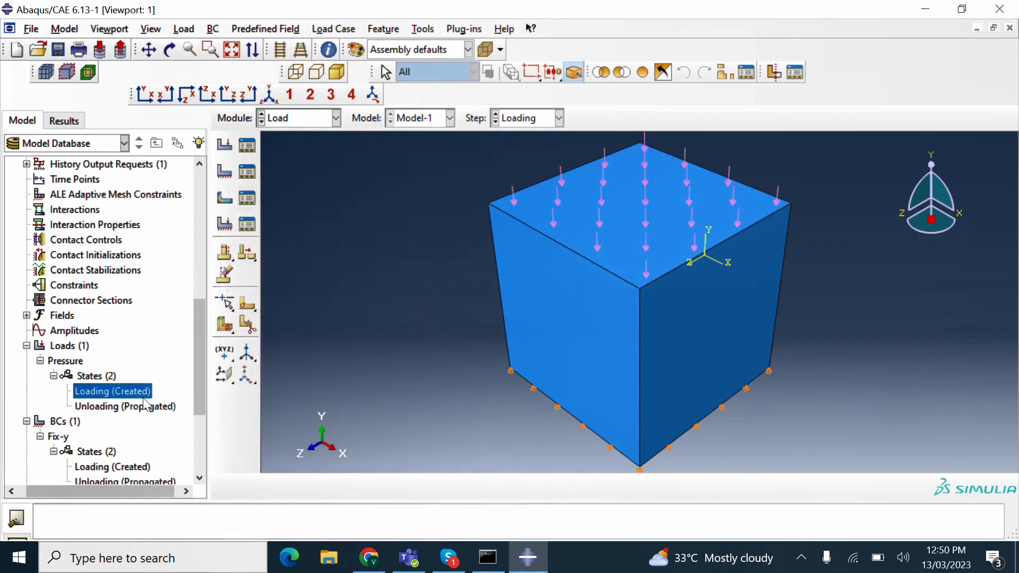
- Begin clearing the Unloading-step magnitude of 100 to retype it
{"action": "double_click", "coordinate": [146, 404]}
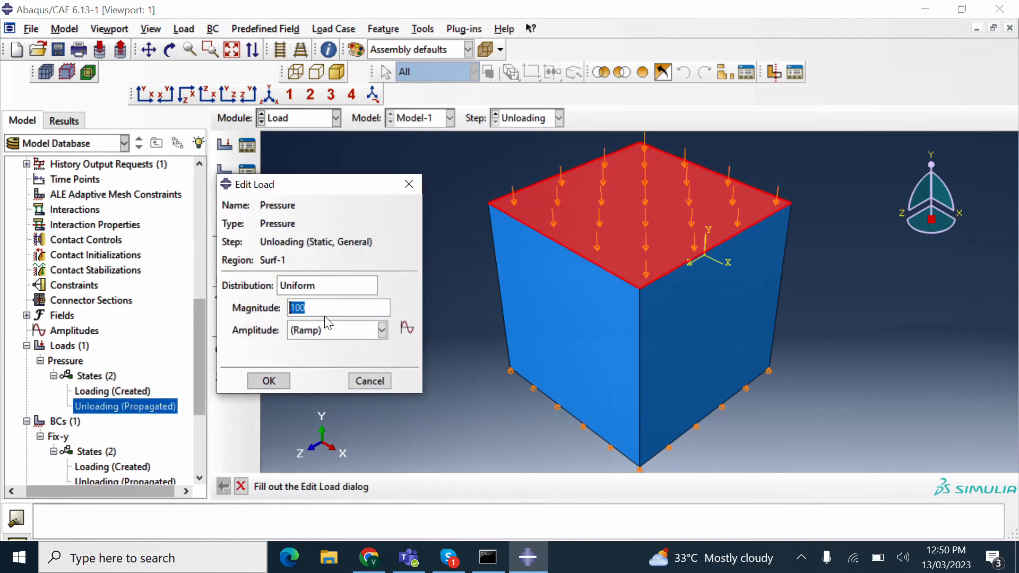
{"action": "left_click", "coordinate": [325, 310]}
{"action": "key", "text": "BackSpace"}
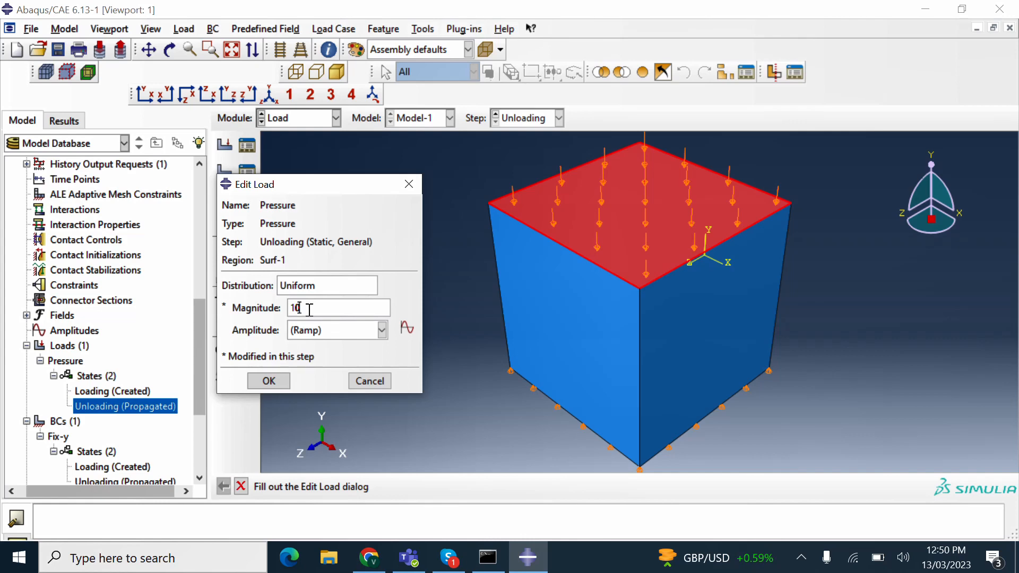
{"action": "key", "text": "BackSpace"}
{"action": "key", "text": "BackSpace"}
- Confirm the Unloading pressure of 5, verify Loading keeps 100, and start a new job
{"action": "left_click", "coordinate": [269, 381]}
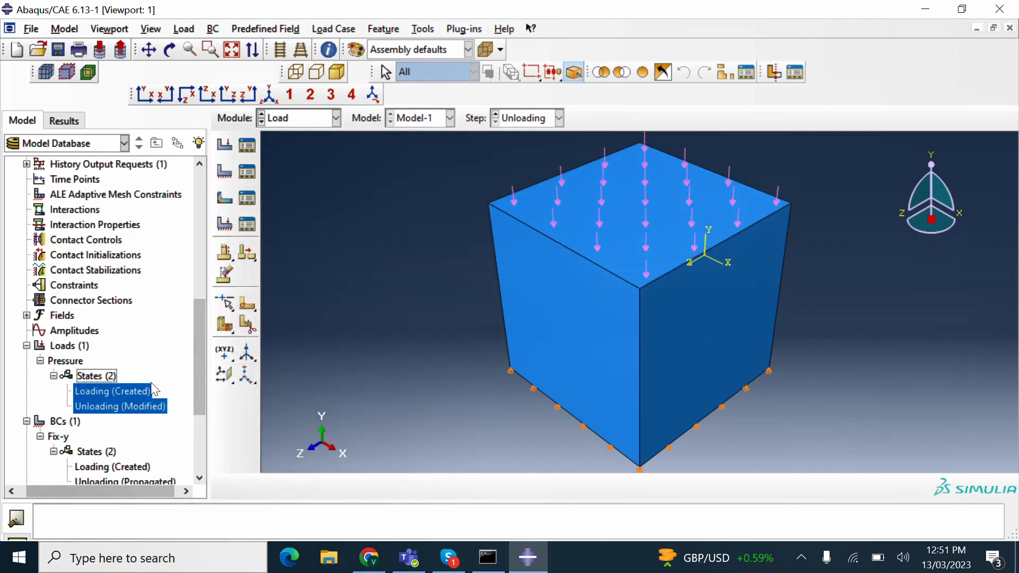
{"action": "double_click", "coordinate": [116, 391]}
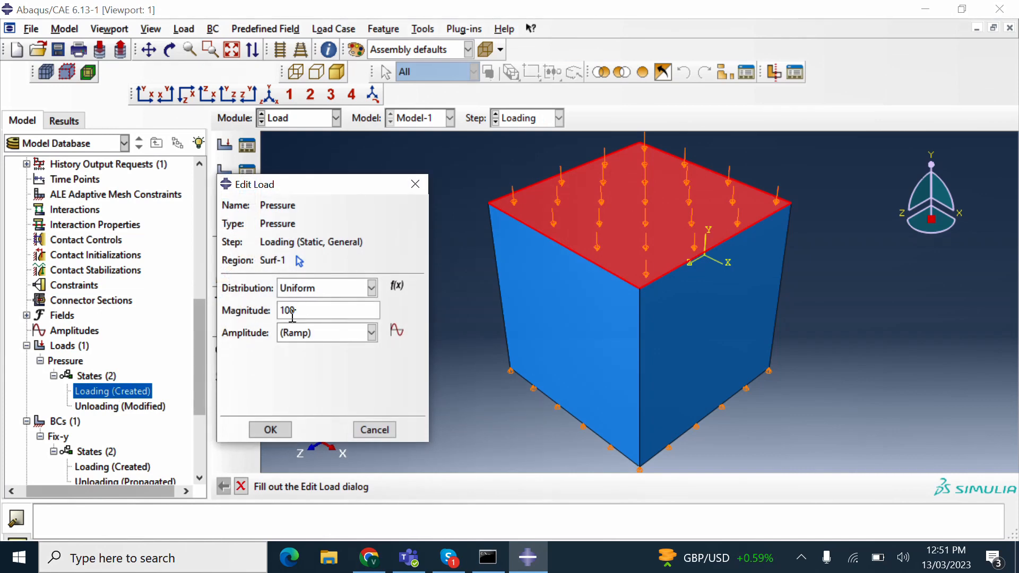
{"action": "left_click", "coordinate": [270, 429]}
{"action": "double_click", "coordinate": [154, 406]}
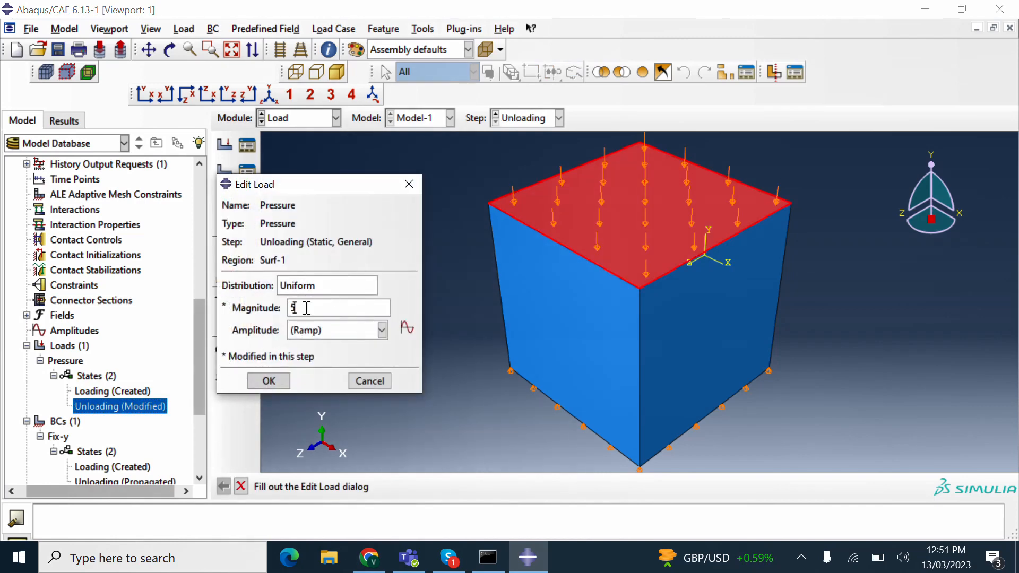
{"action": "left_click_drag", "start_coordinate": [291, 308], "coordinate": [323, 310]}
{"action": "left_click", "coordinate": [269, 381]}
{"action": "scroll", "coordinate": [155, 400], "scroll_direction": "down", "scroll_amount": 3}
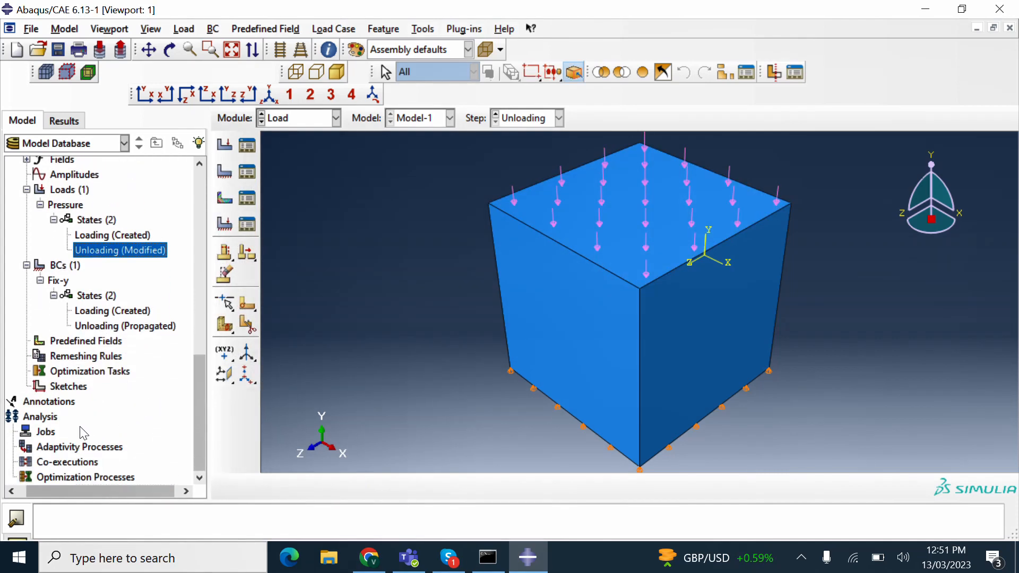
{"action": "left_click", "coordinate": [48, 431]}
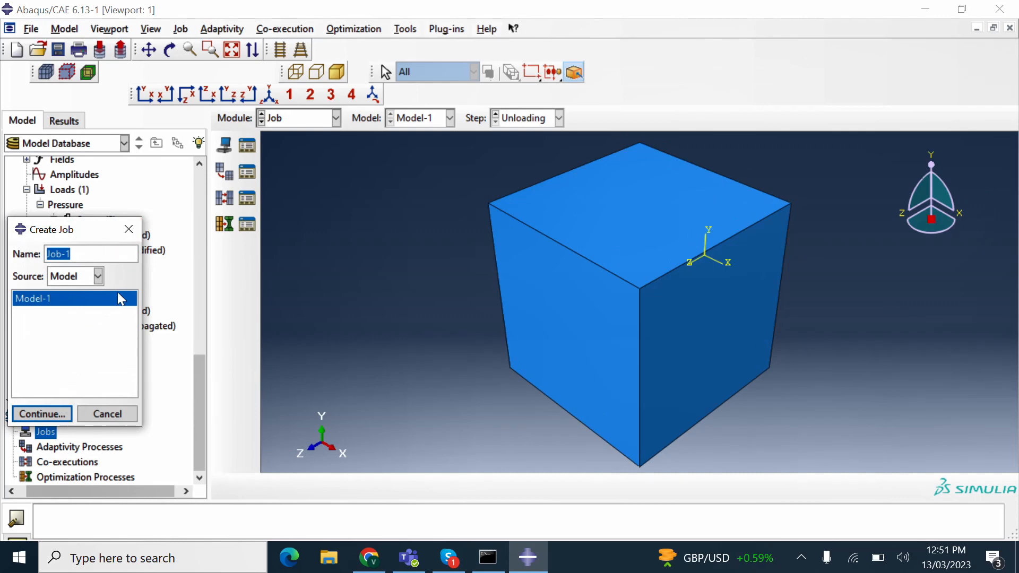
- Create job 'SteelSimulation' from Model-1, removing the space and capitalising the S
{"action": "type", "text": "Steel simulation"}
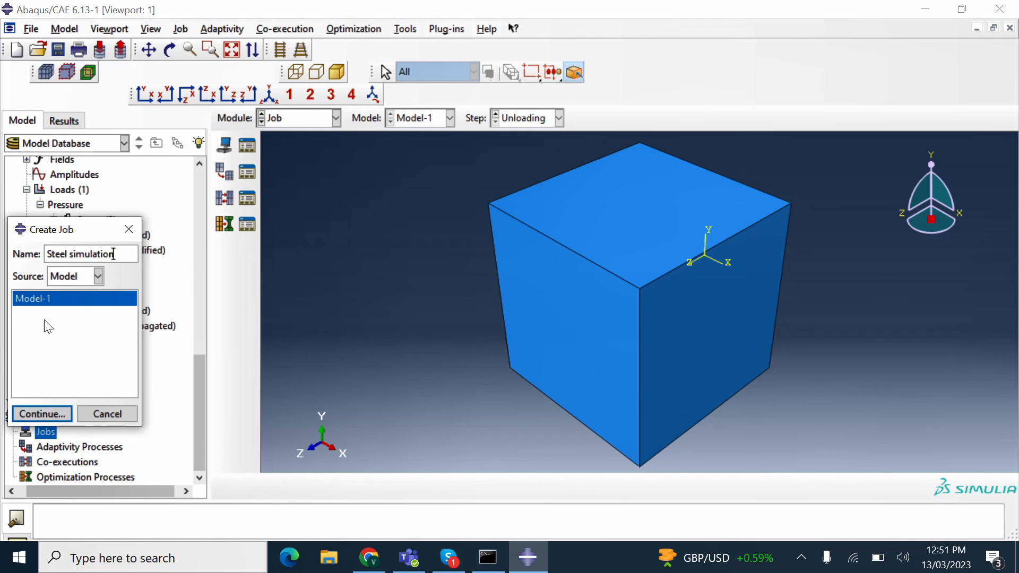
{"action": "left_click", "coordinate": [99, 281]}
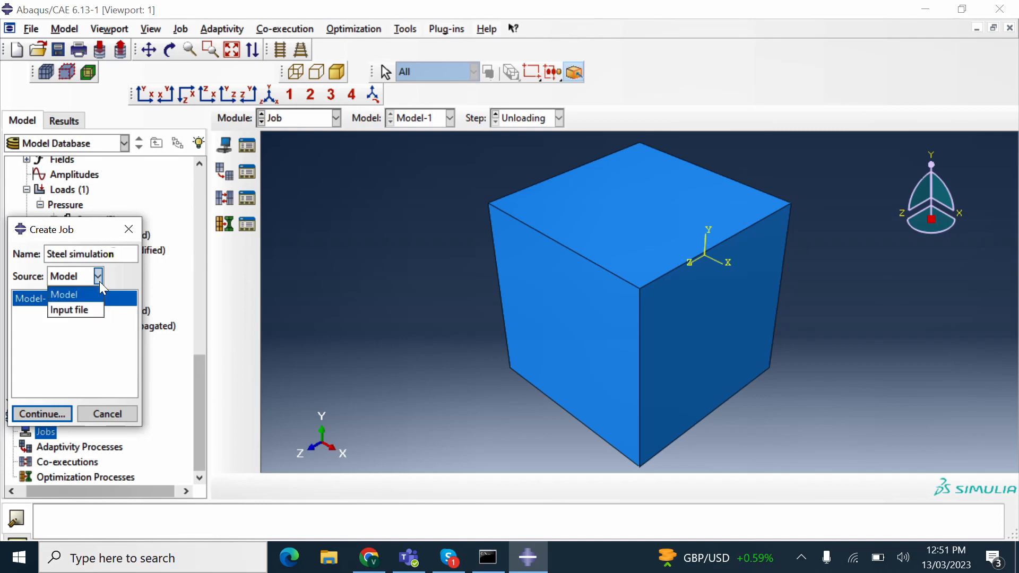
{"action": "left_click", "coordinate": [100, 282]}
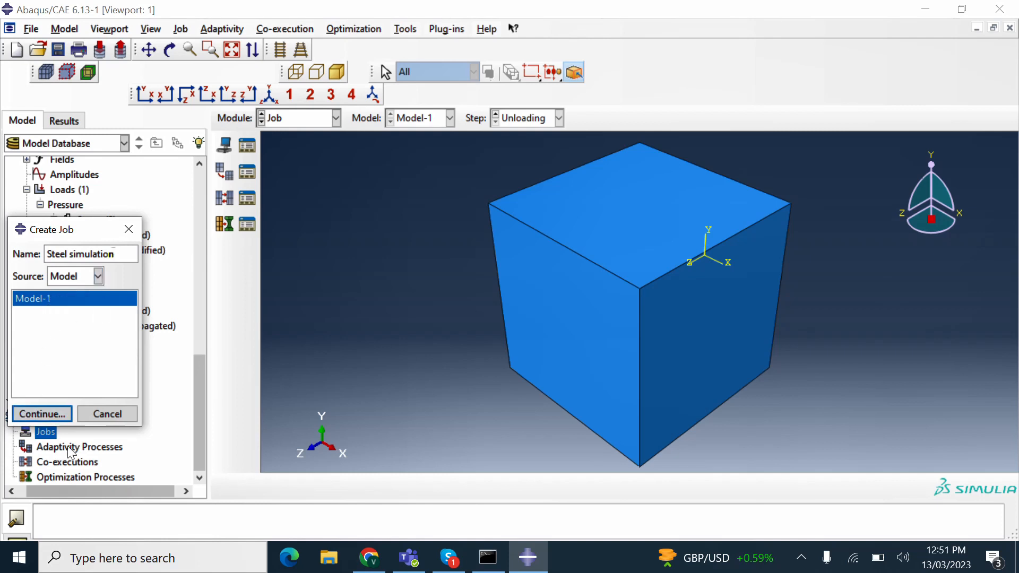
{"action": "left_click", "coordinate": [48, 418]}
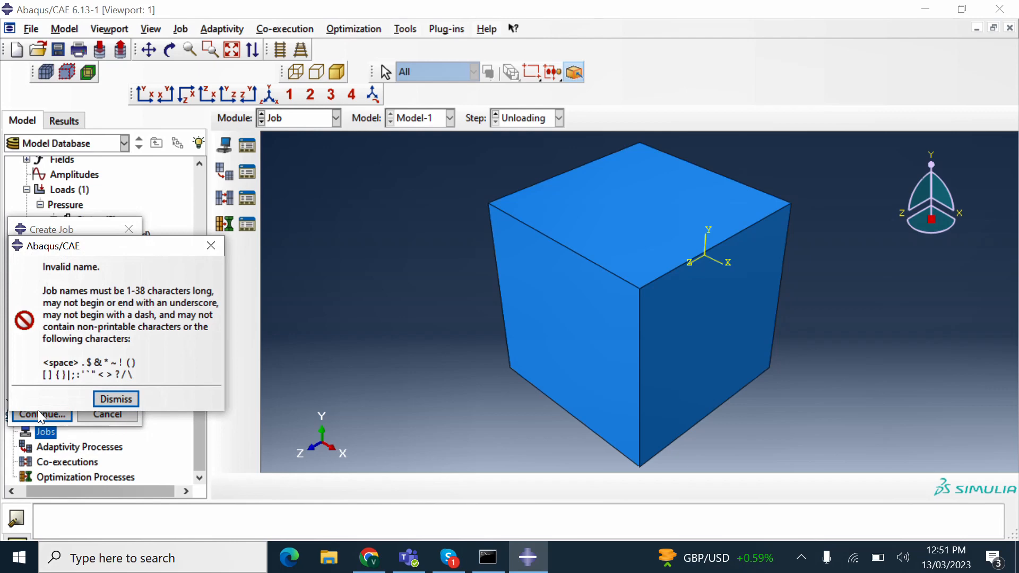
{"action": "left_click", "coordinate": [99, 403]}
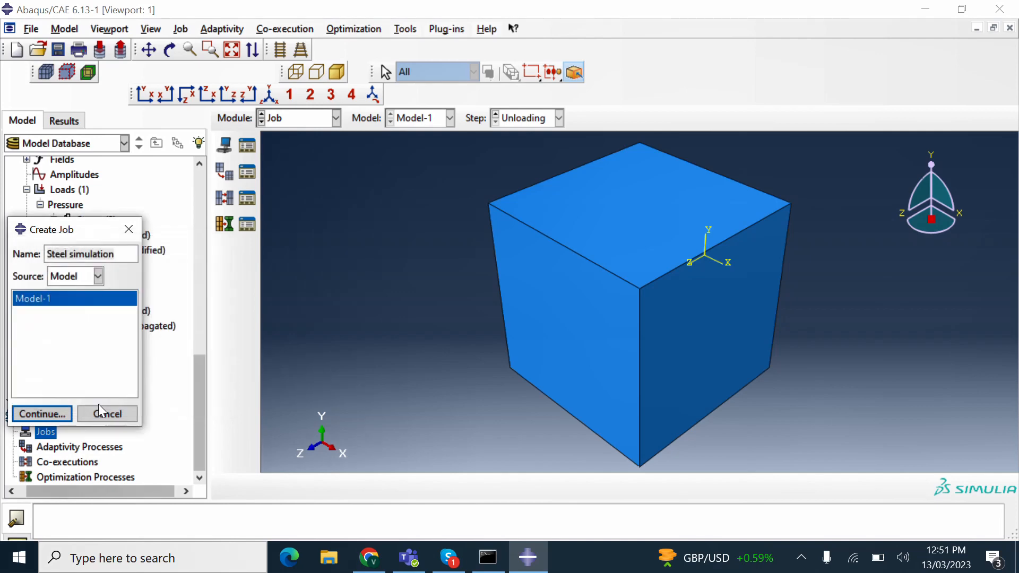
{"action": "left_click", "coordinate": [103, 256]}
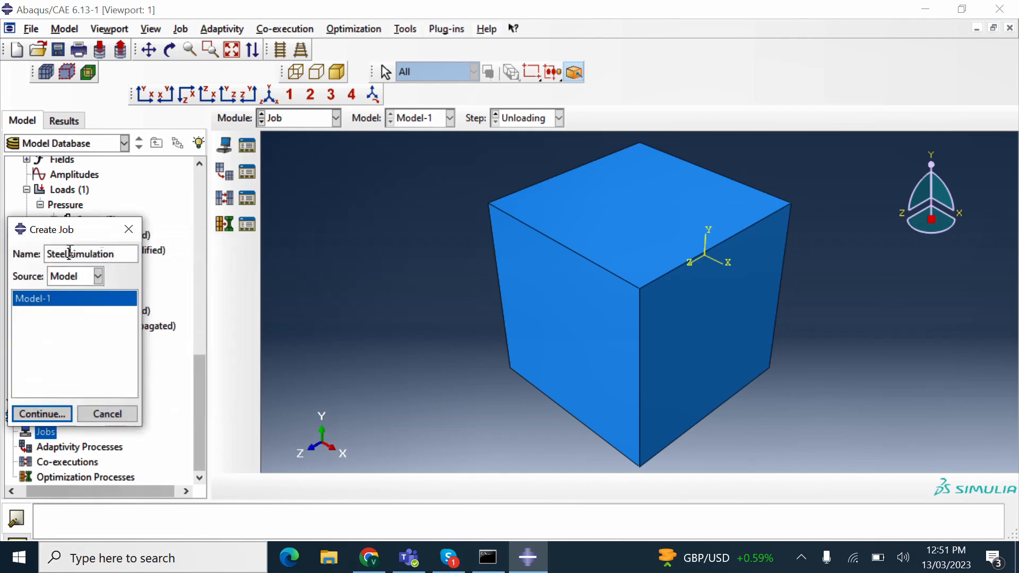
{"action": "key", "text": "BackSpace"}
{"action": "left_click", "coordinate": [71, 255]}
{"action": "key", "text": "BackSpace"}
{"action": "type", "text": "S"}
{"action": "left_click", "coordinate": [45, 413]}
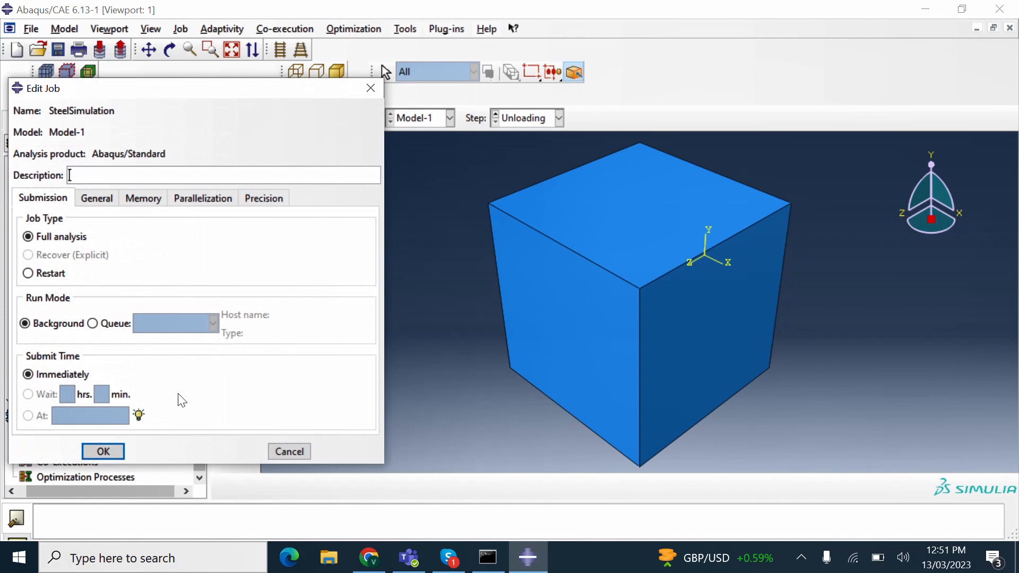
{"action": "left_click", "coordinate": [117, 453]}
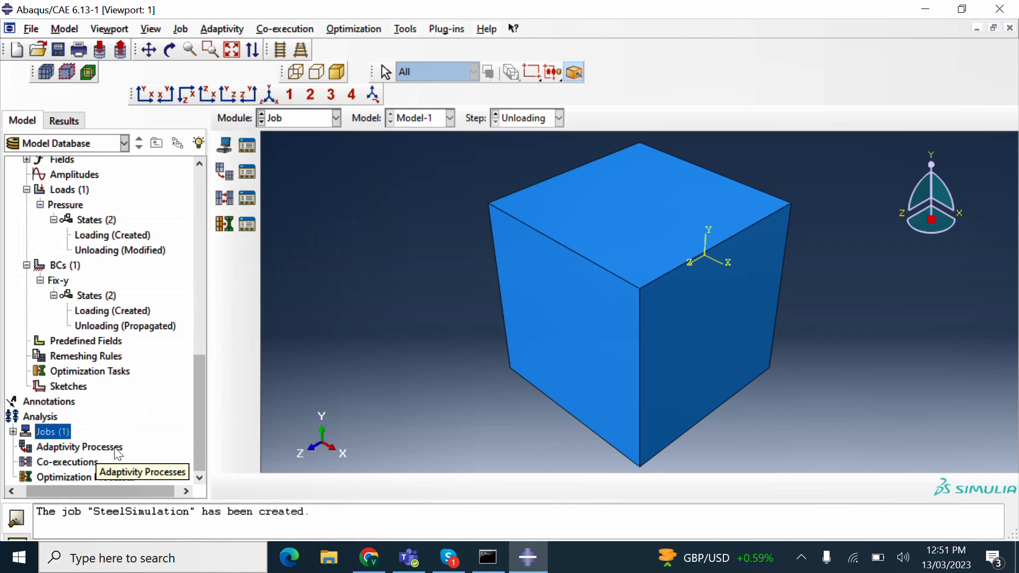
- Submit the SteelSimulation job from the model tree
{"action": "left_click", "coordinate": [12, 431]}
{"action": "scroll", "coordinate": [114, 407], "scroll_direction": "down", "scroll_amount": 1}
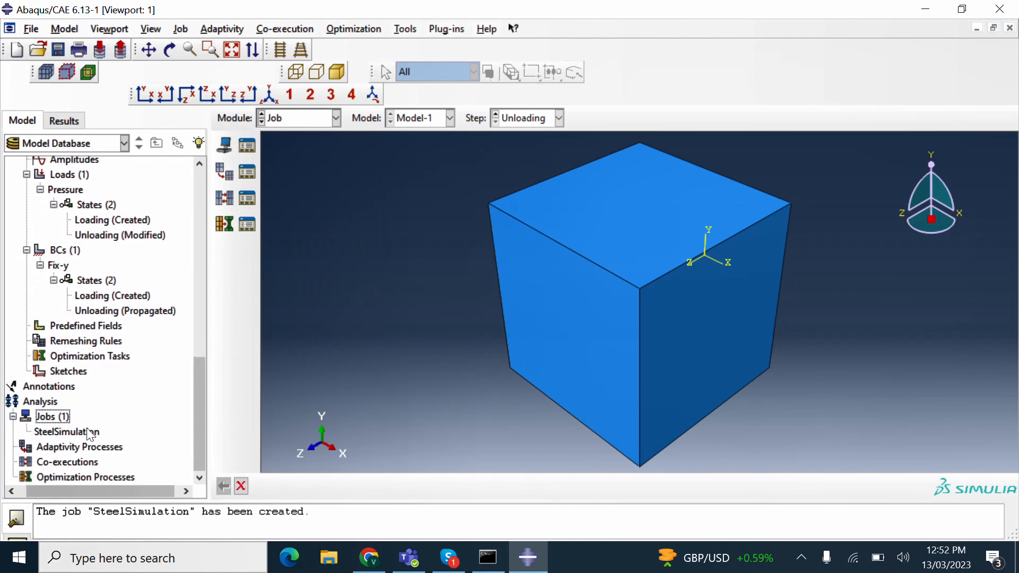
{"action": "left_click", "coordinate": [88, 433]}
{"action": "right_click", "coordinate": [90, 434]}
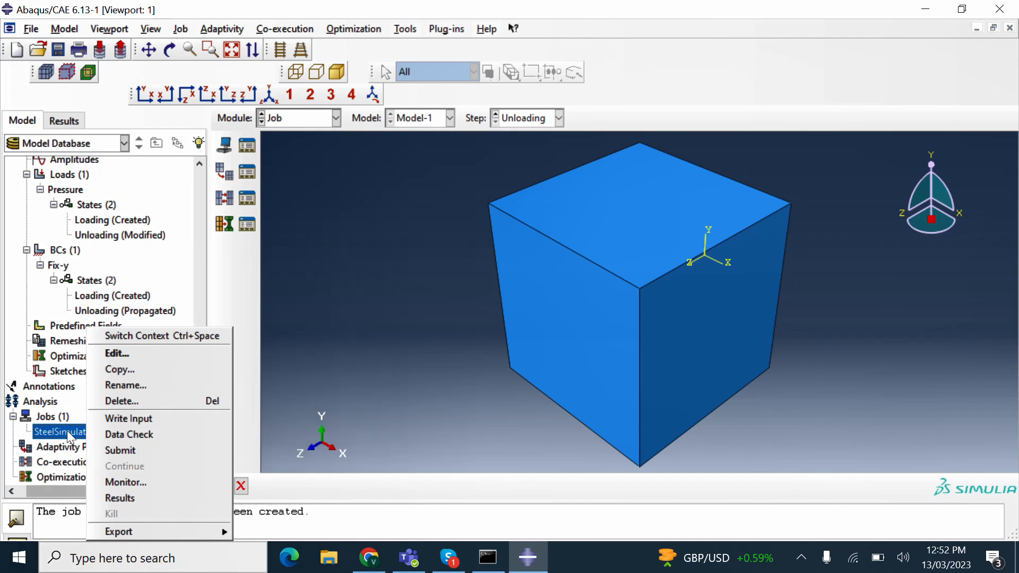
{"action": "right_click", "coordinate": [67, 430]}
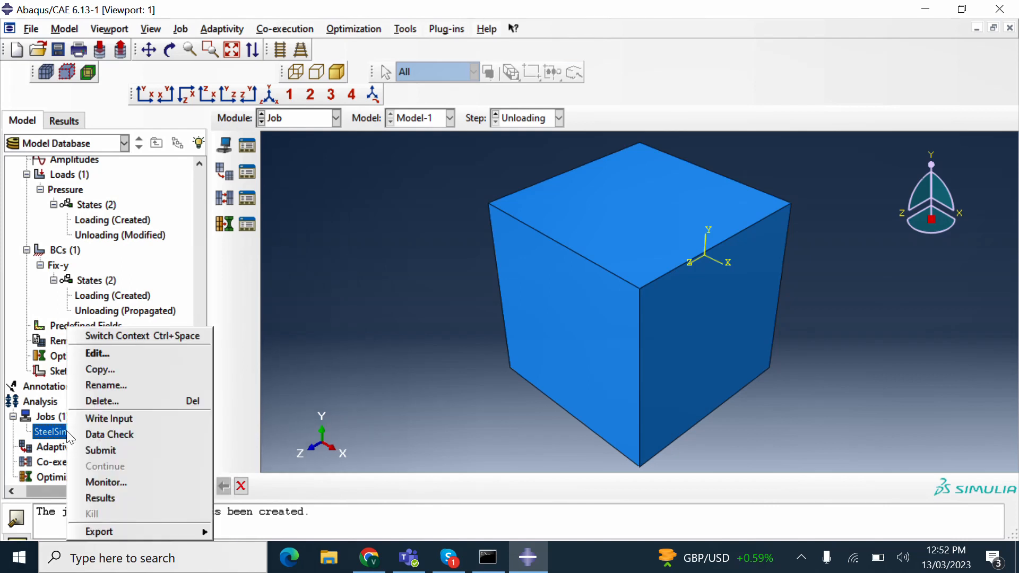
{"action": "left_click", "coordinate": [89, 450]}
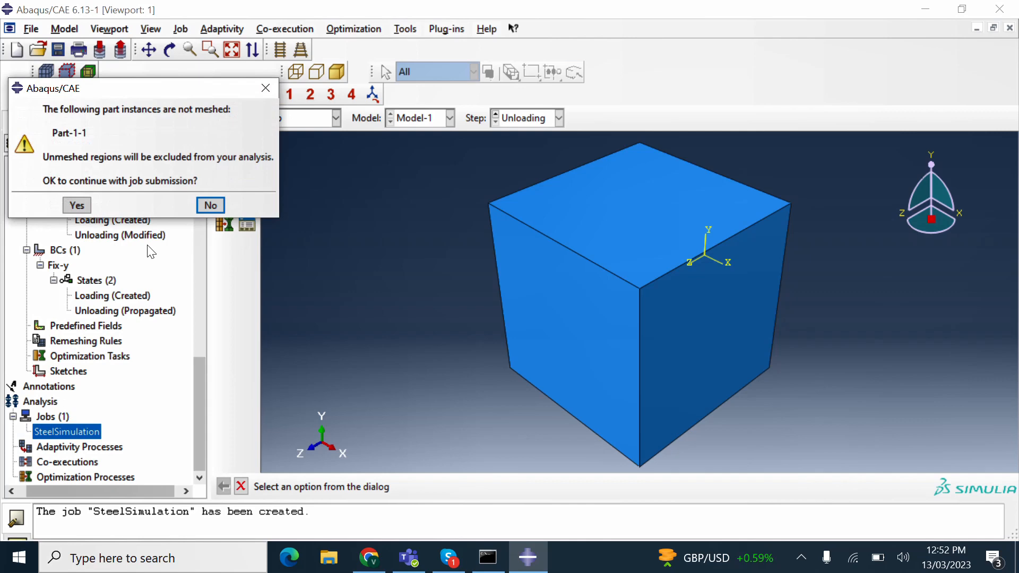
- Cancel the submission because the cube is unmeshed, and bring up the module list
{"action": "left_click", "coordinate": [212, 210]}
{"action": "left_click_drag", "start_coordinate": [199, 358], "coordinate": [201, 177]}
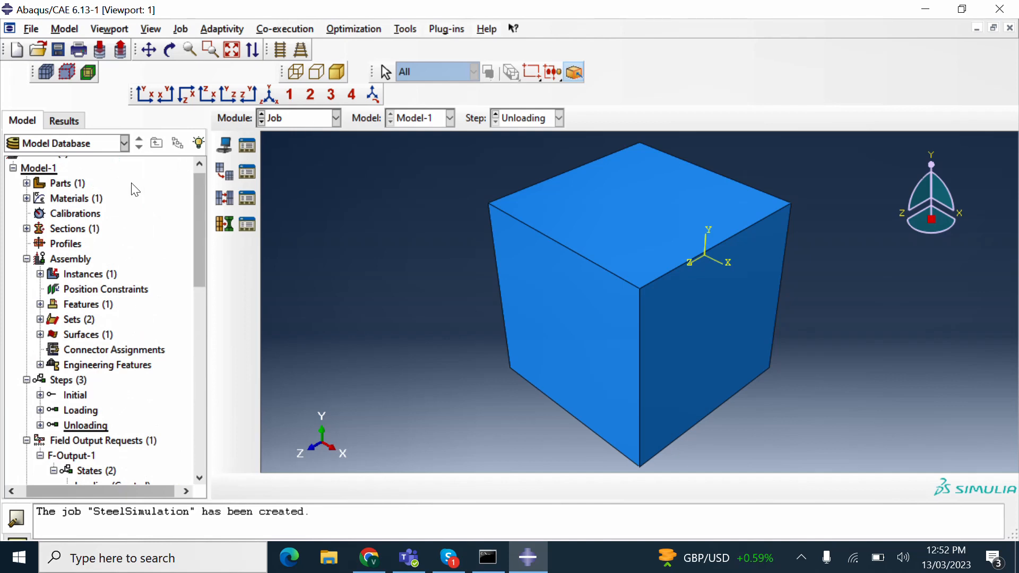
{"action": "left_click", "coordinate": [289, 121]}
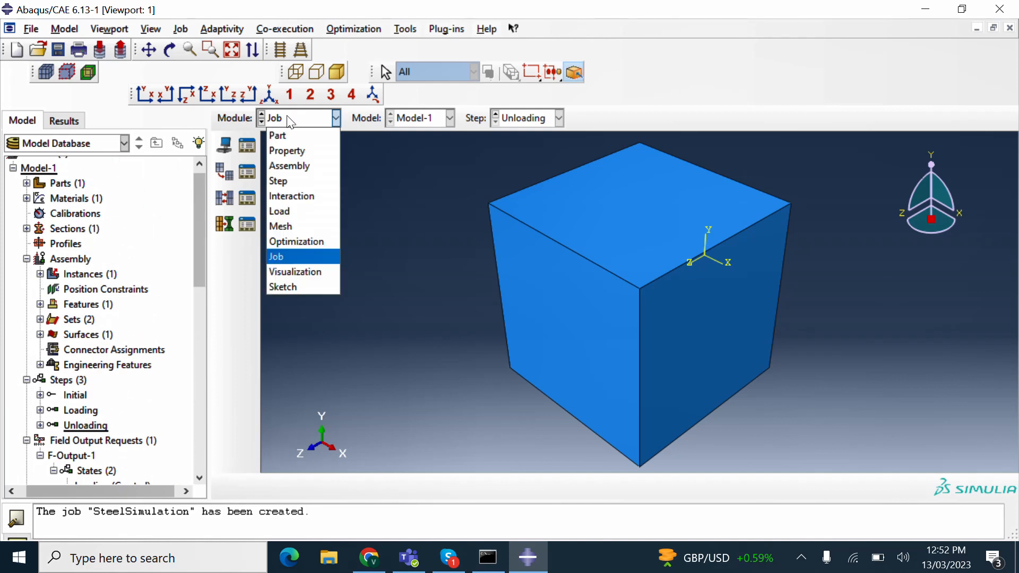
- Switch to the Mesh module and give the whole cube C3D8R linear, reduced-integration 3D Stress elements
{"action": "left_click", "coordinate": [301, 226]}
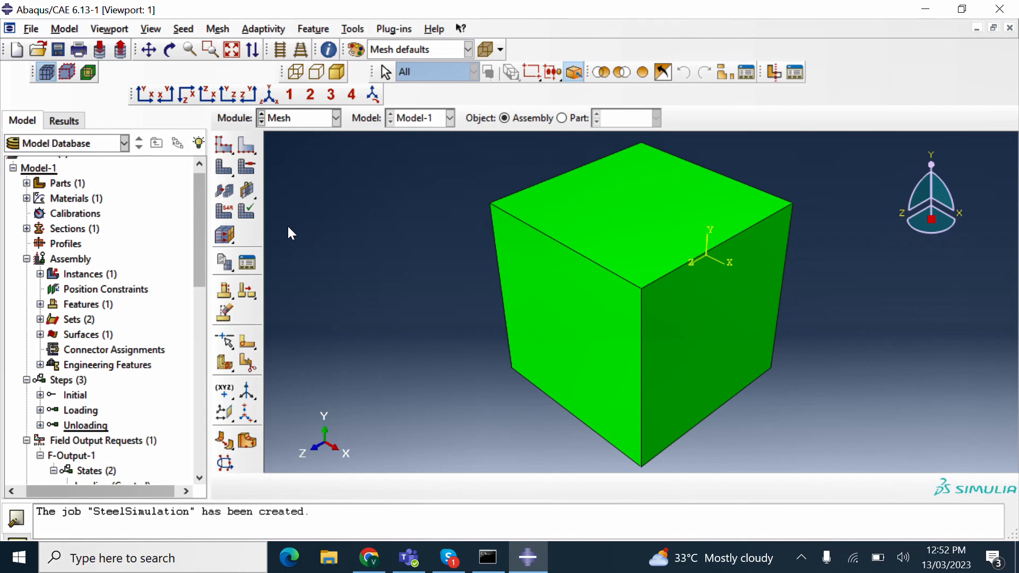
{"action": "left_click", "coordinate": [217, 28]}
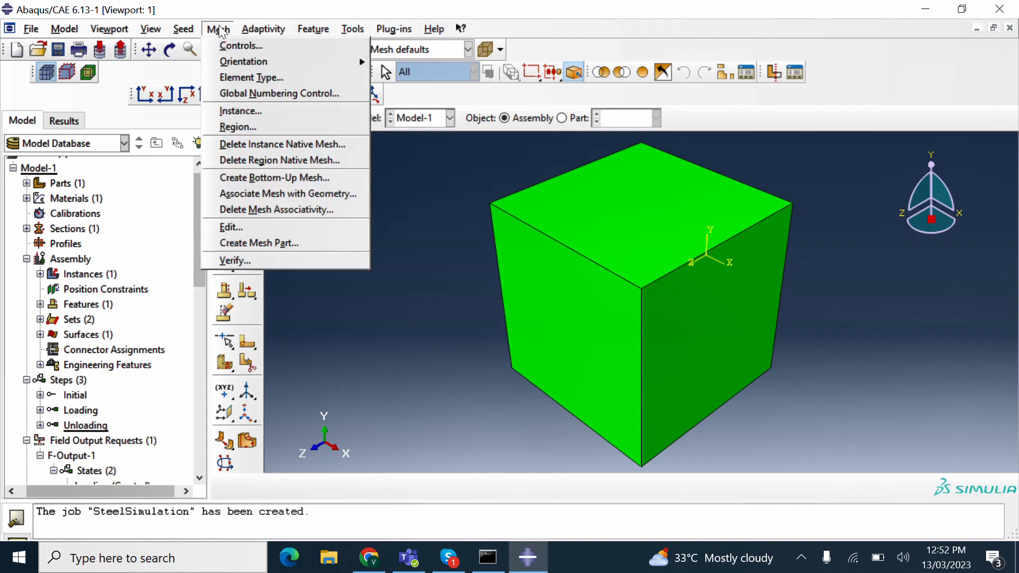
{"action": "left_click", "coordinate": [229, 78]}
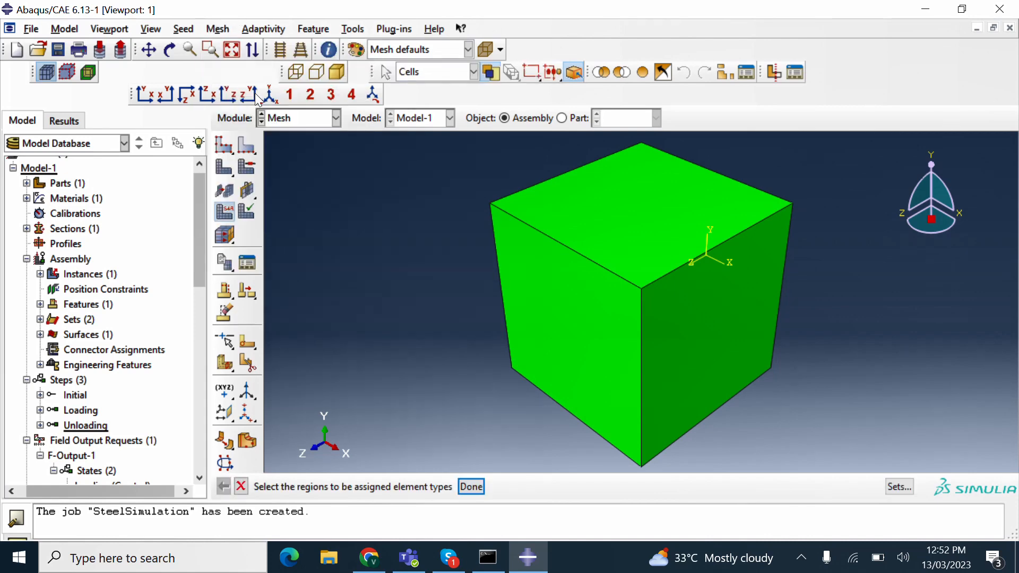
{"action": "left_click_drag", "start_coordinate": [398, 169], "coordinate": [855, 504]}
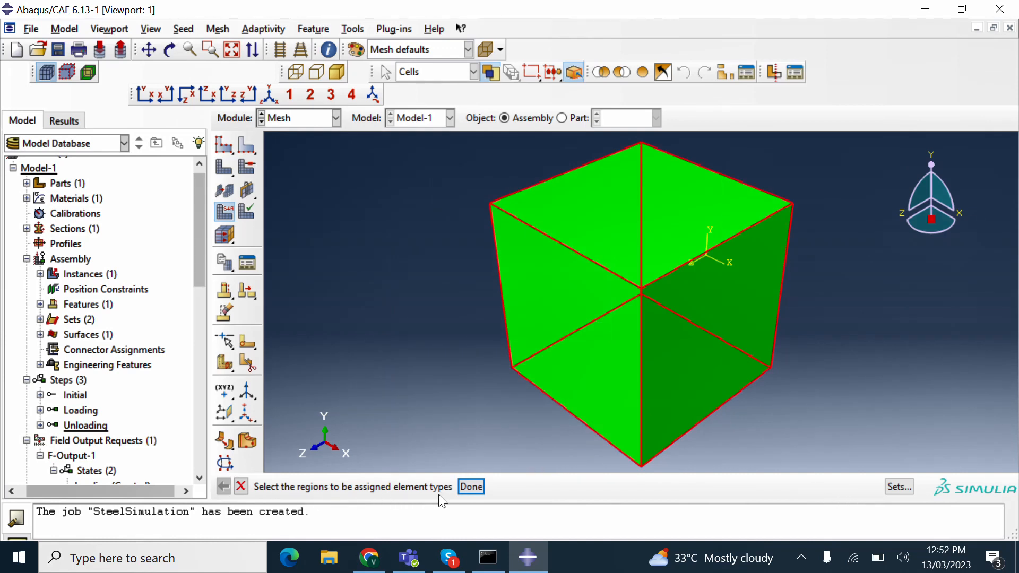
{"action": "left_click", "coordinate": [470, 487]}
{"action": "left_click", "coordinate": [472, 489]}
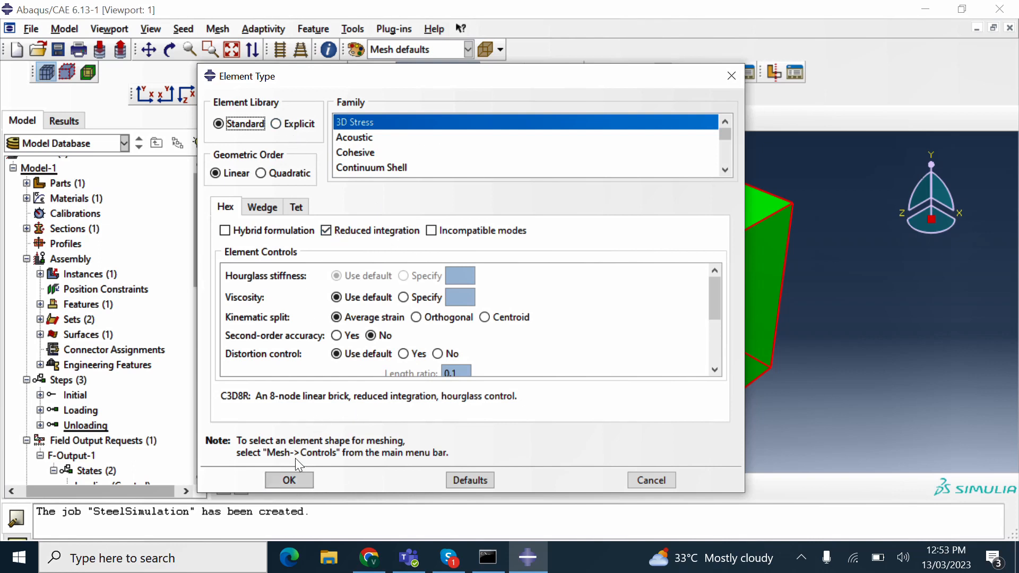
{"action": "left_click", "coordinate": [285, 479]}
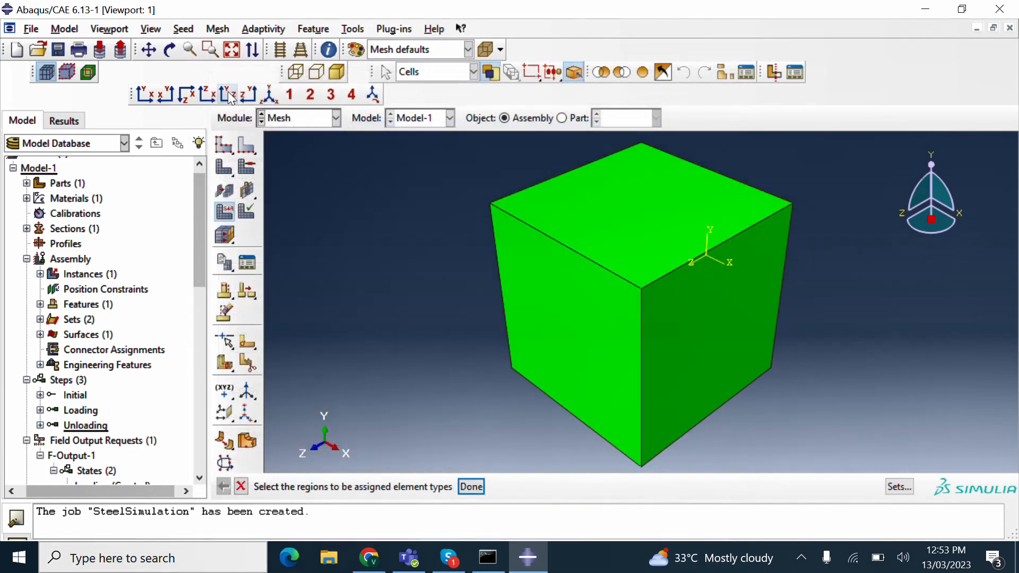
{"action": "left_click", "coordinate": [185, 29]}
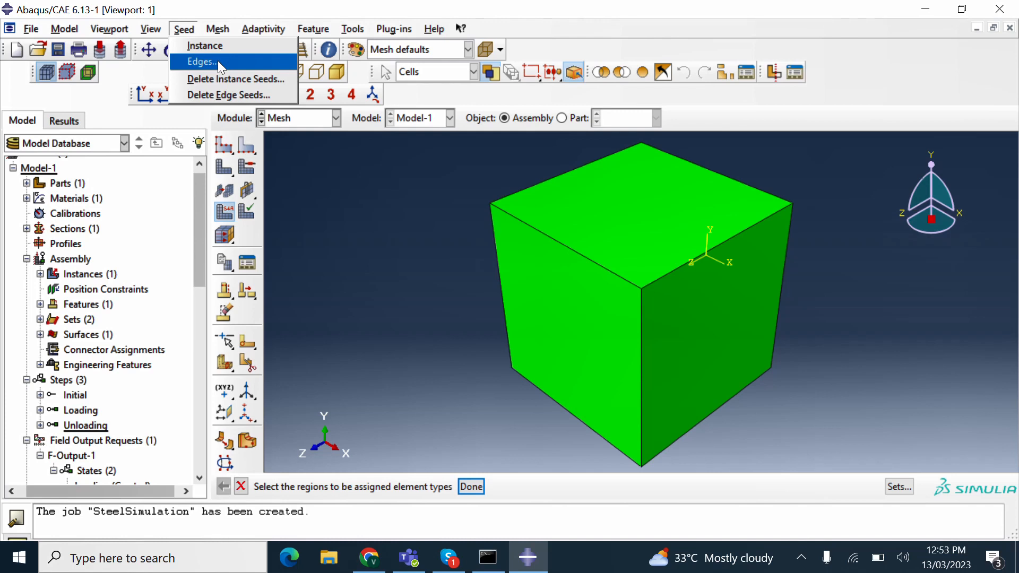
- Seed all of the cube's edges with local seeds at an approximate element size of 0.2
{"action": "left_click", "coordinate": [200, 61]}
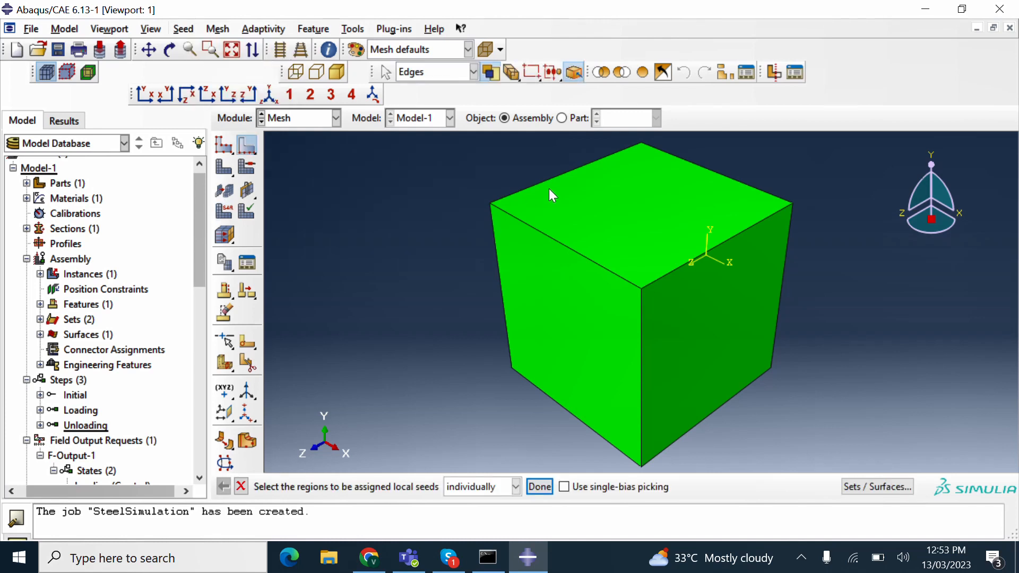
{"action": "left_click_drag", "start_coordinate": [455, 145], "coordinate": [863, 429]}
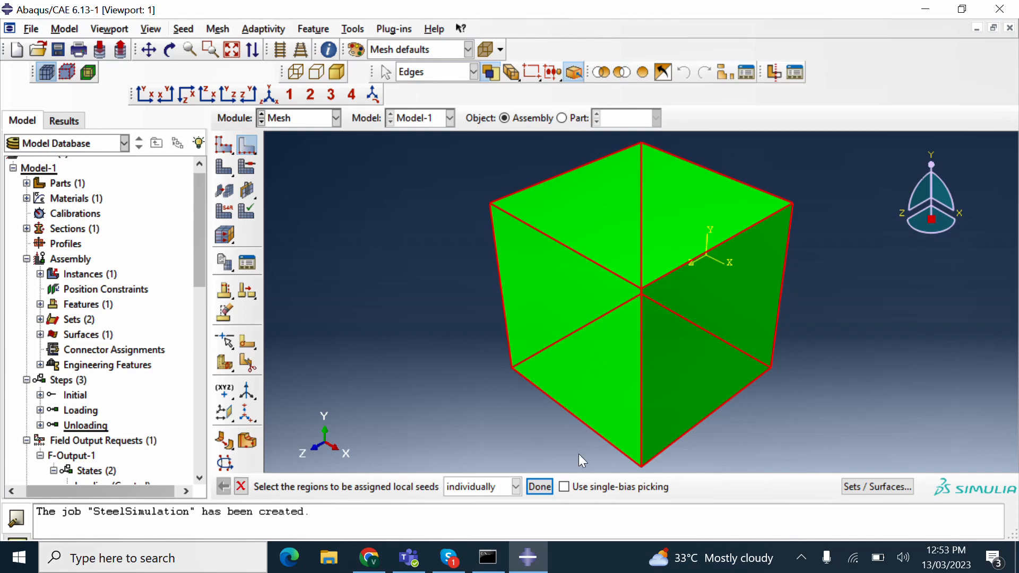
{"action": "left_click", "coordinate": [538, 493]}
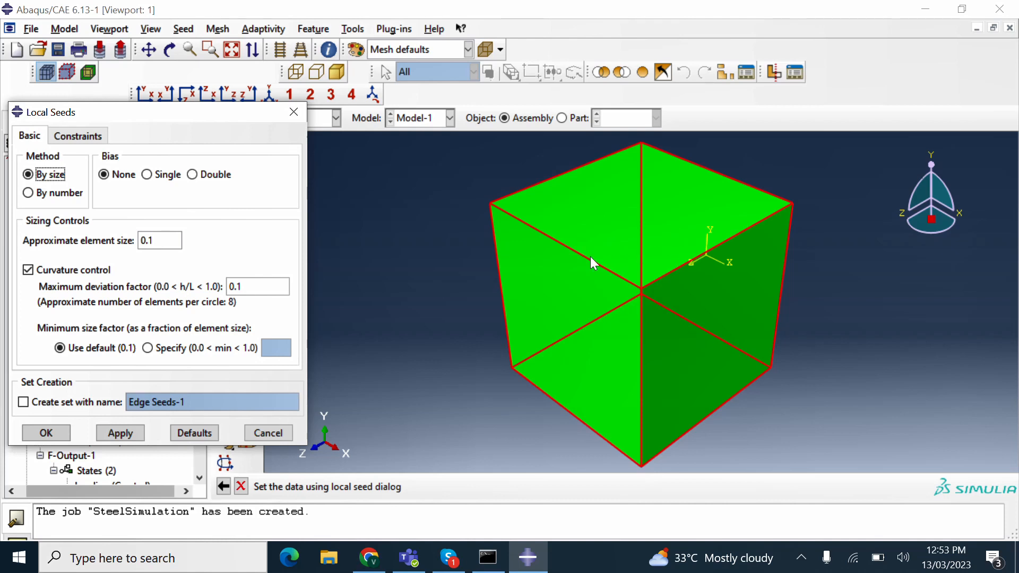
{"action": "left_click", "coordinate": [173, 245]}
{"action": "key", "text": "BackSpace"}
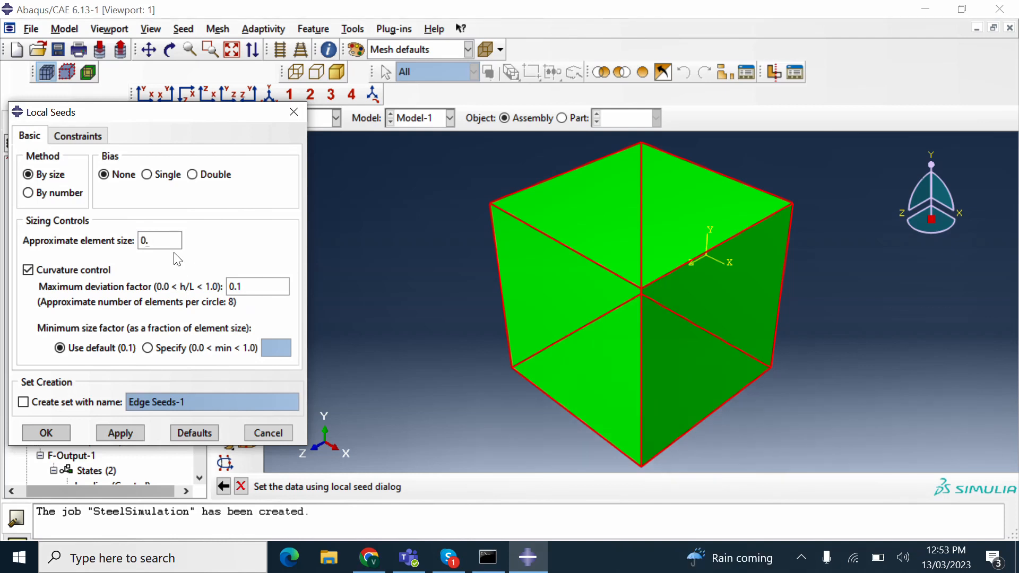
{"action": "type", "text": "2"}
{"action": "left_click", "coordinate": [60, 434]}
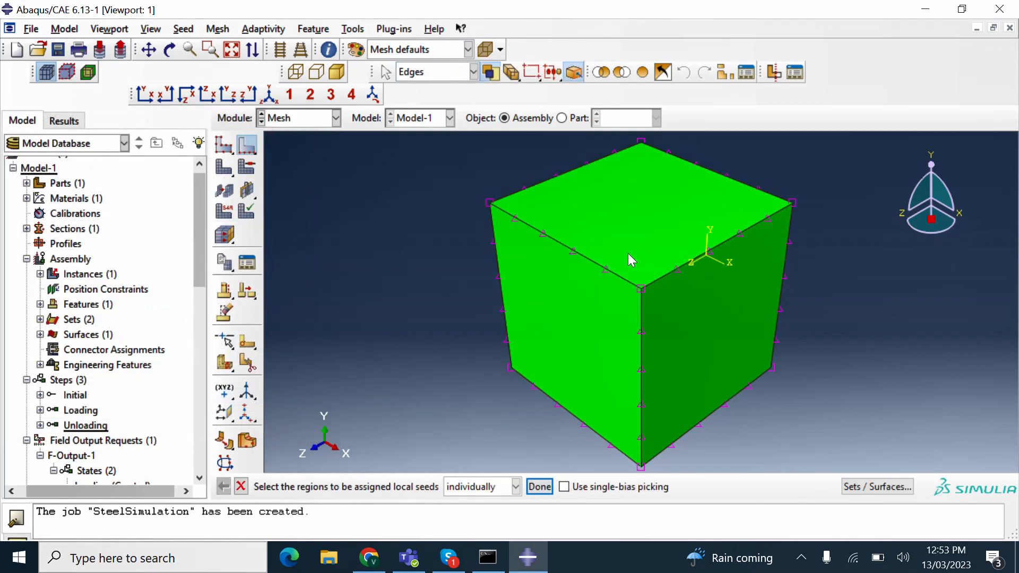
- Generate the 125-element mesh on the cube part instance, then submit the SteelSimulation job
{"action": "left_click", "coordinate": [223, 168]}
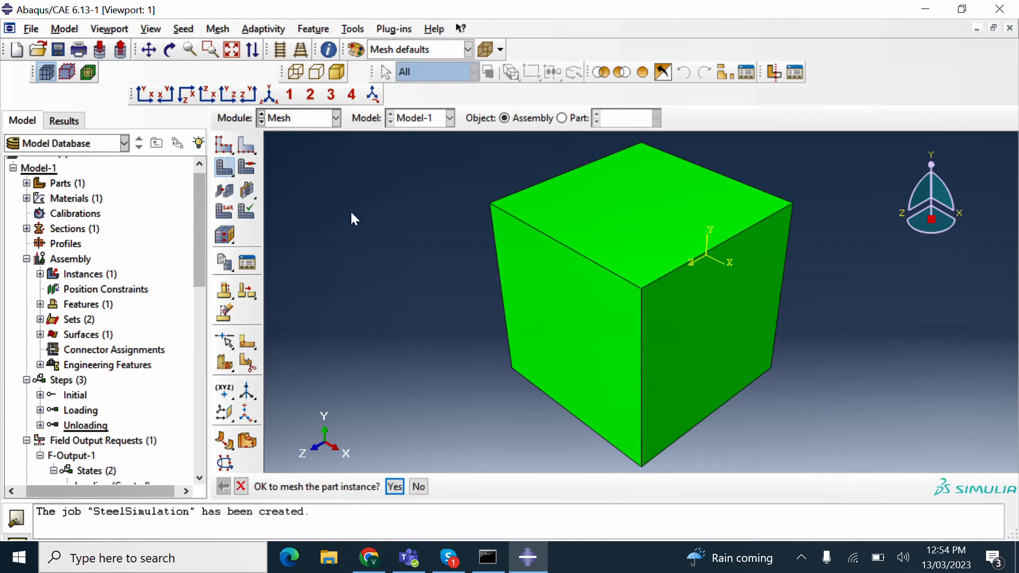
{"action": "left_click", "coordinate": [394, 492]}
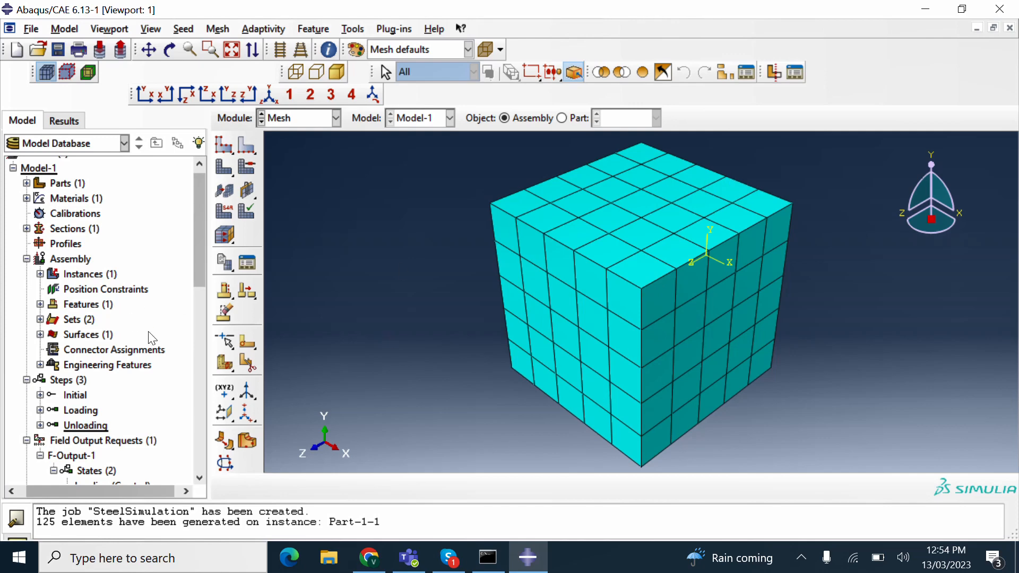
{"action": "scroll", "coordinate": [153, 338], "scroll_direction": "down", "scroll_amount": 12}
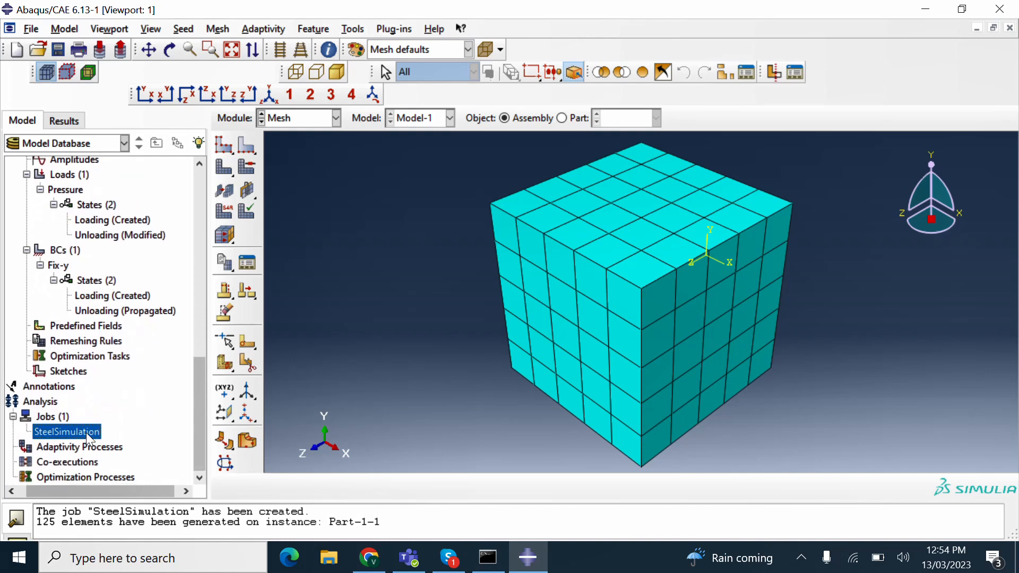
{"action": "right_click", "coordinate": [86, 432]}
{"action": "left_click", "coordinate": [110, 447]}
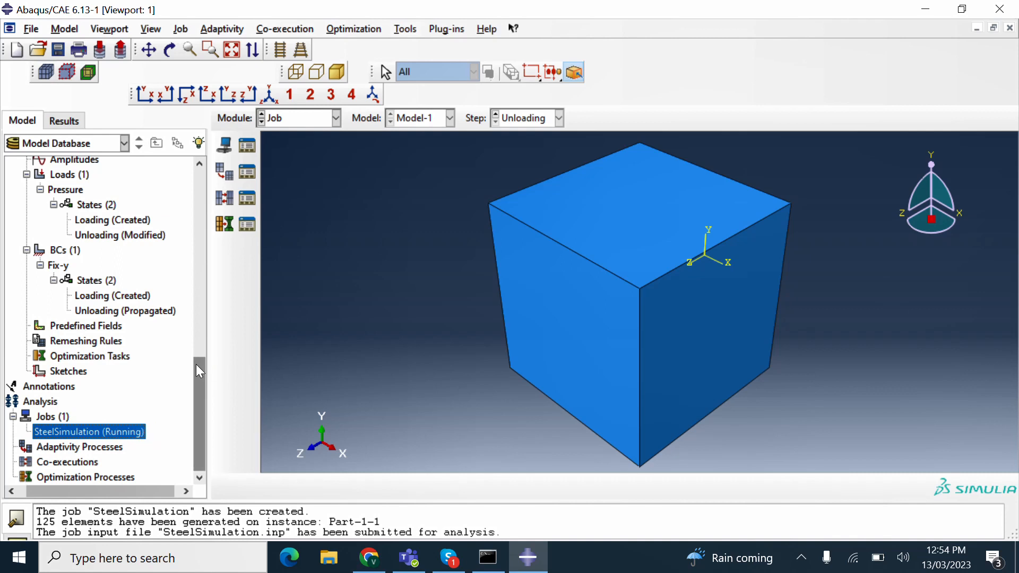
- Open the SteelSimulation job monitor, move it off the cube view, and wait for completion
{"action": "right_click", "coordinate": [134, 439]}
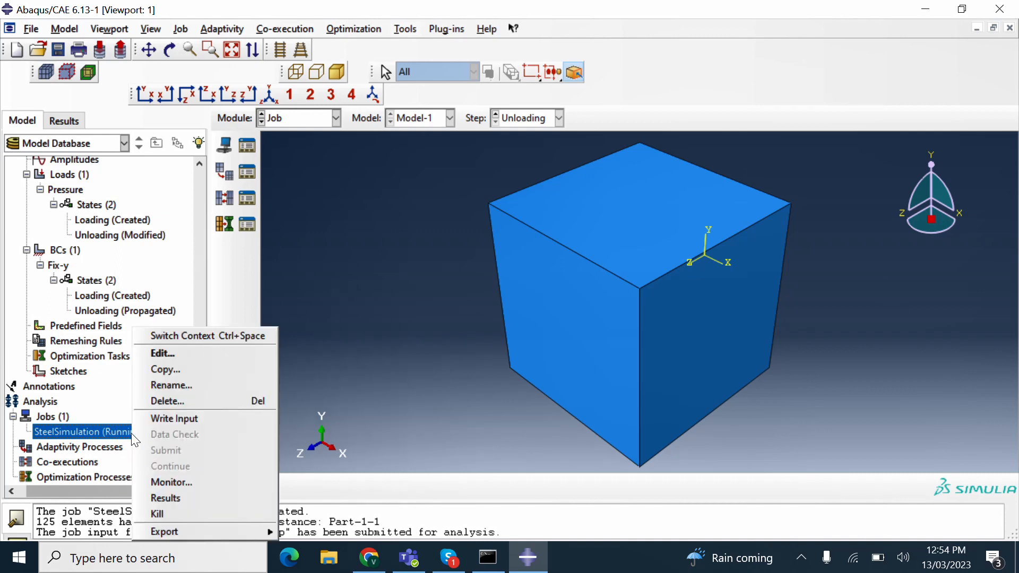
{"action": "left_click", "coordinate": [158, 484]}
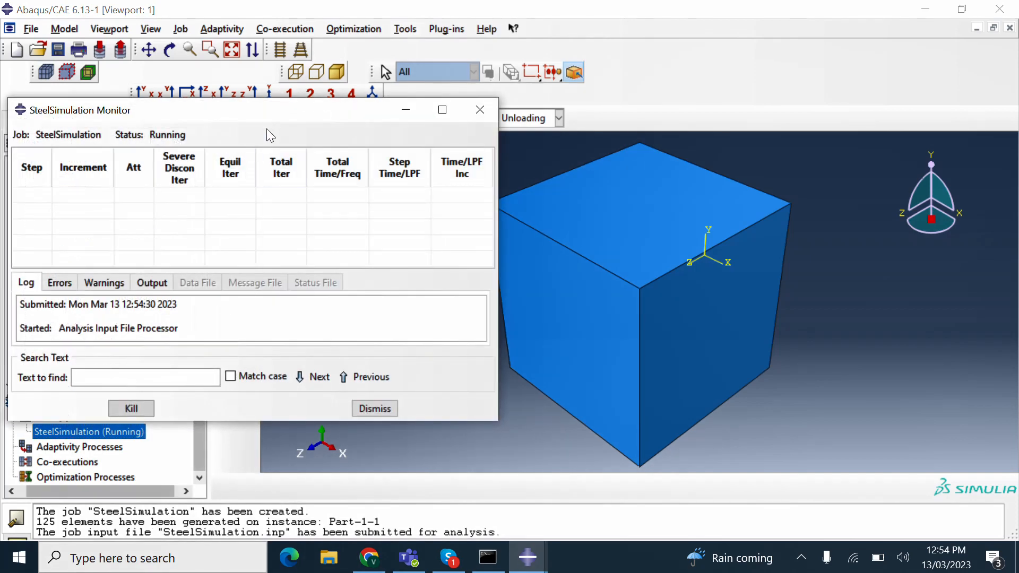
{"action": "left_click_drag", "start_coordinate": [265, 111], "coordinate": [744, 99]}
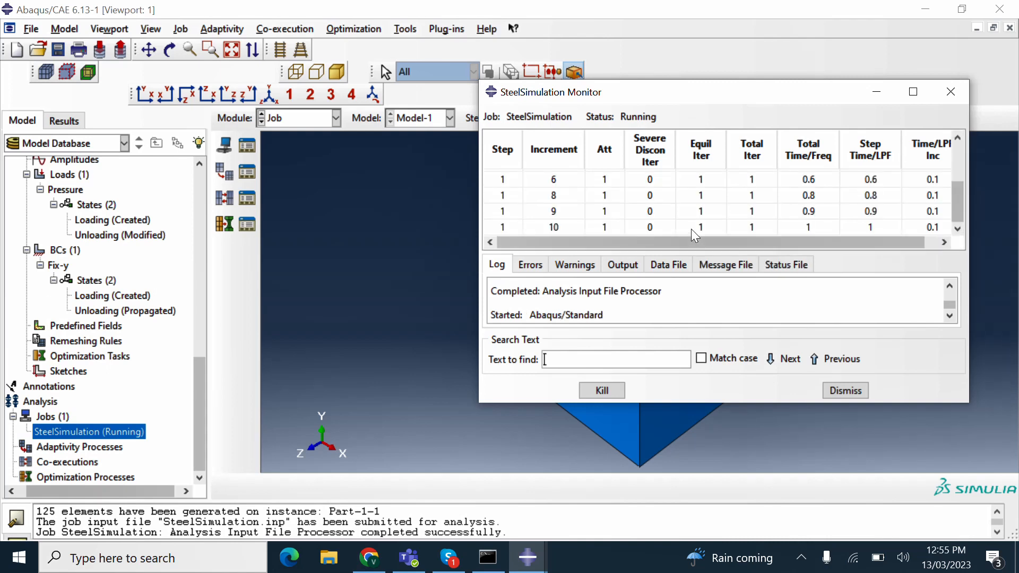
{"action": "left_click", "coordinate": [953, 195]}
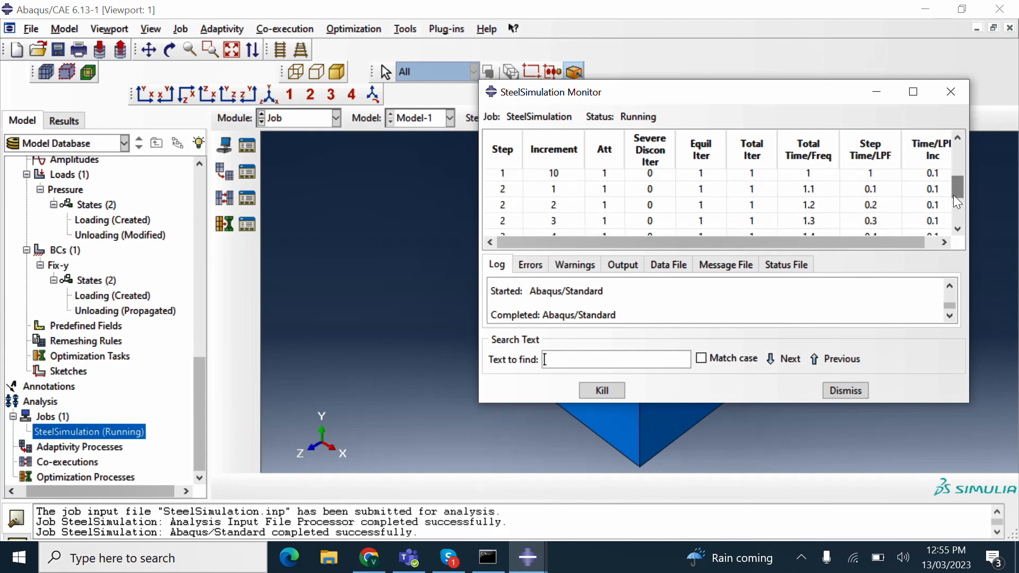
{"action": "left_click_drag", "start_coordinate": [954, 195], "coordinate": [947, 145]}
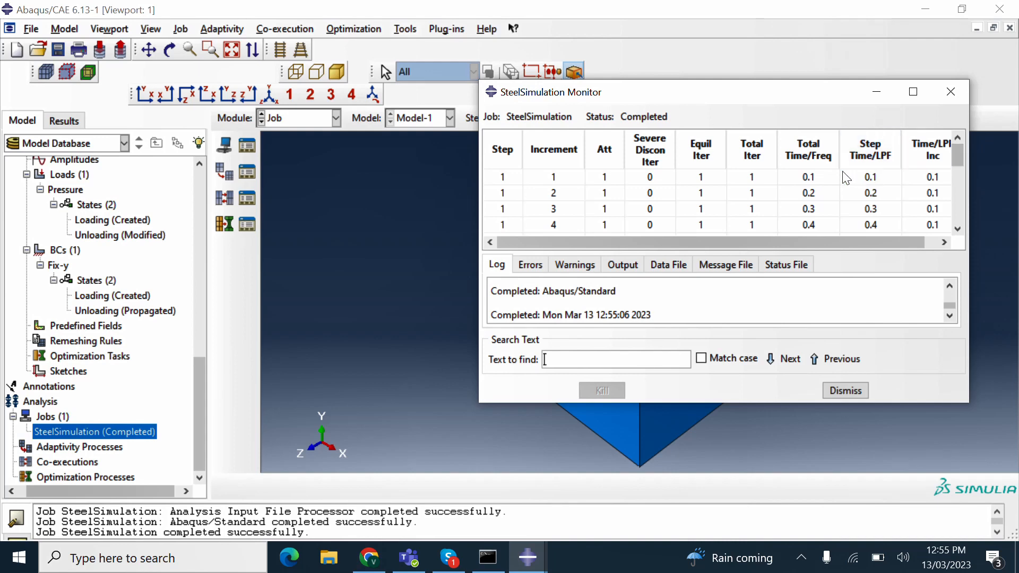
- Scroll through the monitor's increment list to check the final total time of 2
{"action": "scroll", "coordinate": [830, 213], "scroll_direction": "down", "scroll_amount": 3}
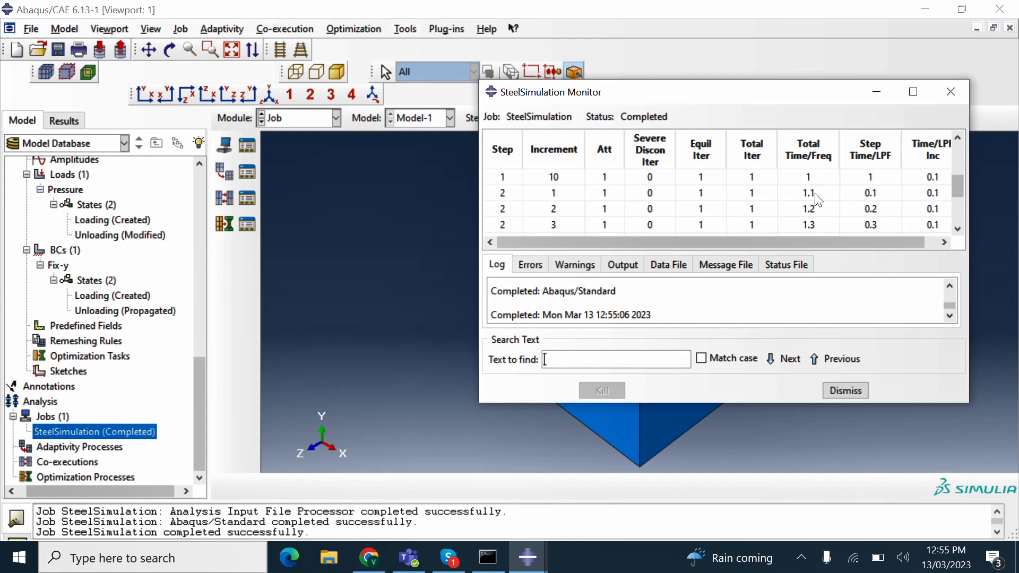
{"action": "scroll", "coordinate": [820, 210], "scroll_direction": "down", "scroll_amount": 1}
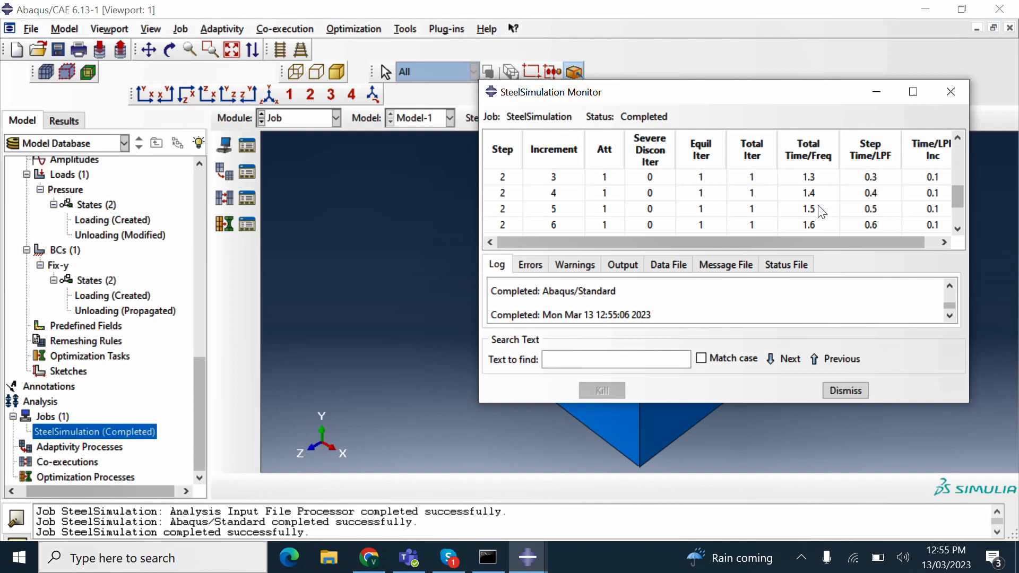
{"action": "scroll", "coordinate": [822, 207], "scroll_direction": "down", "scroll_amount": 2}
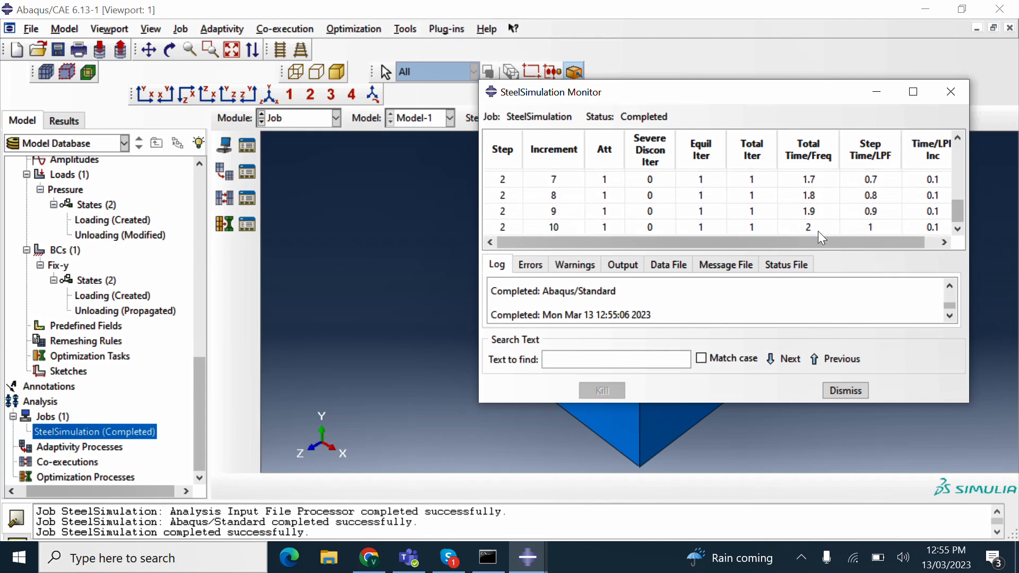
{"action": "left_click", "coordinate": [818, 231]}
{"action": "scroll", "coordinate": [829, 225], "scroll_direction": "up", "scroll_amount": 5}
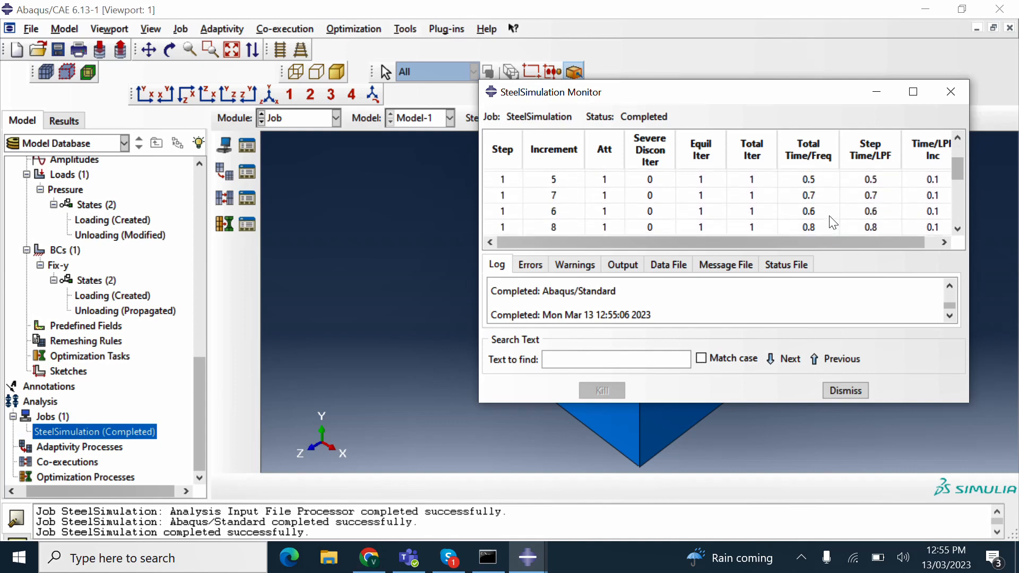
{"action": "scroll", "coordinate": [831, 222], "scroll_direction": "down", "scroll_amount": 5}
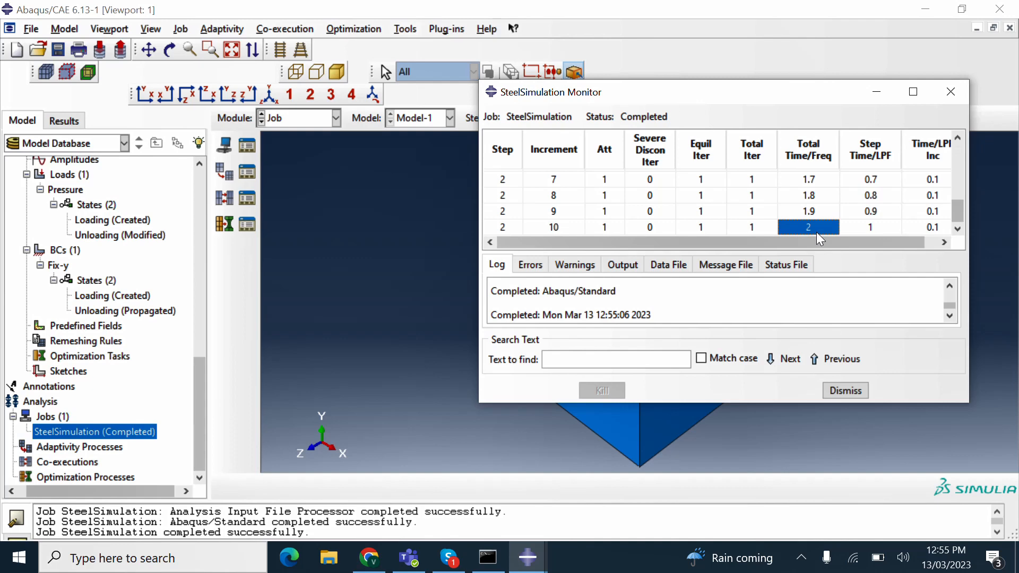
{"action": "scroll", "coordinate": [824, 227], "scroll_direction": "up", "scroll_amount": 5}
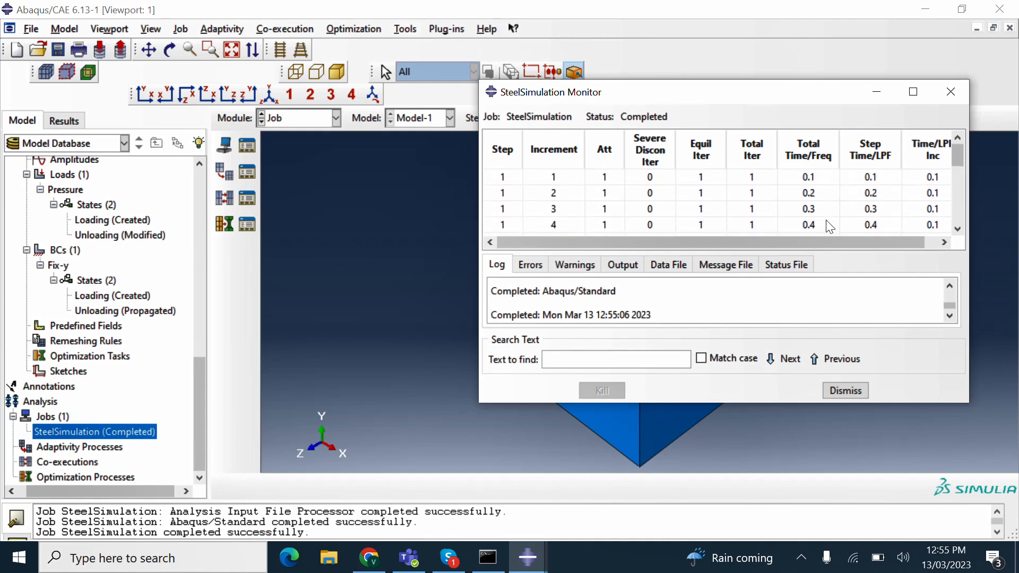
{"action": "scroll", "coordinate": [827, 226], "scroll_direction": "down", "scroll_amount": 3}
{"action": "scroll", "coordinate": [826, 222], "scroll_direction": "down", "scroll_amount": 3}
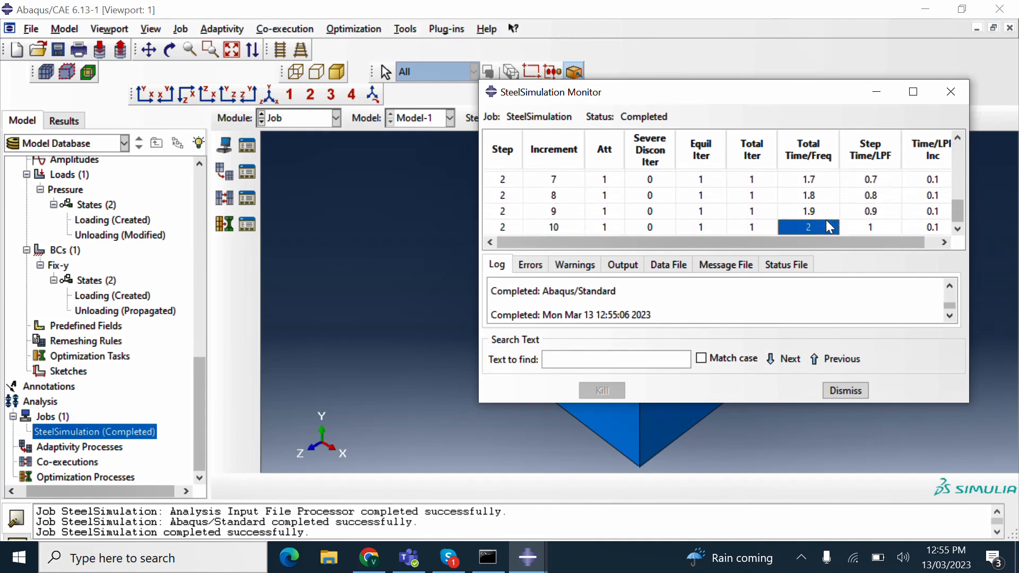
{"action": "scroll", "coordinate": [883, 201], "scroll_direction": "up", "scroll_amount": 1}
{"action": "scroll", "coordinate": [888, 199], "scroll_direction": "up", "scroll_amount": 5}
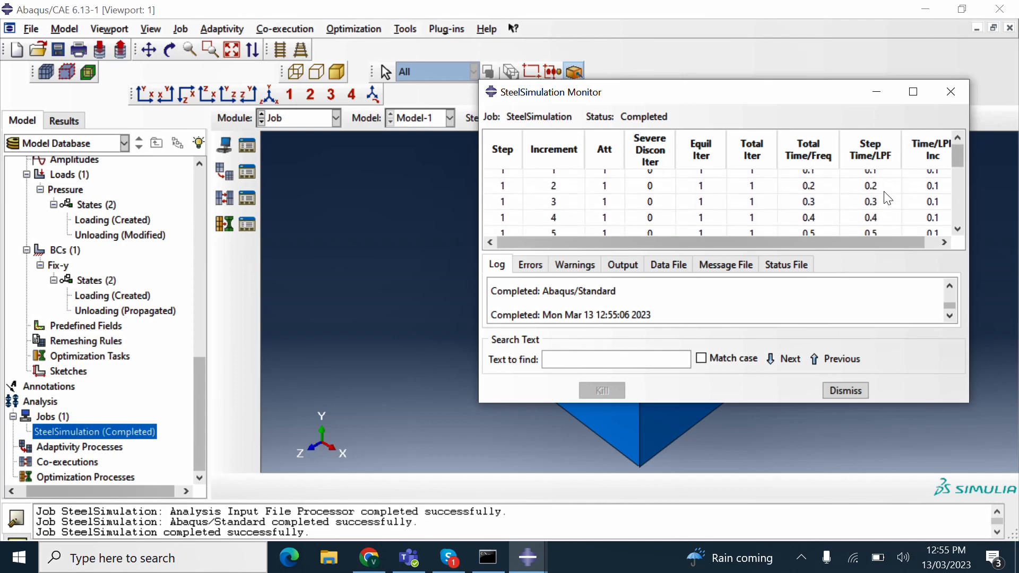
{"action": "scroll", "coordinate": [888, 199], "scroll_direction": "down", "scroll_amount": 3}
{"action": "scroll", "coordinate": [888, 199], "scroll_direction": "down", "scroll_amount": 1}
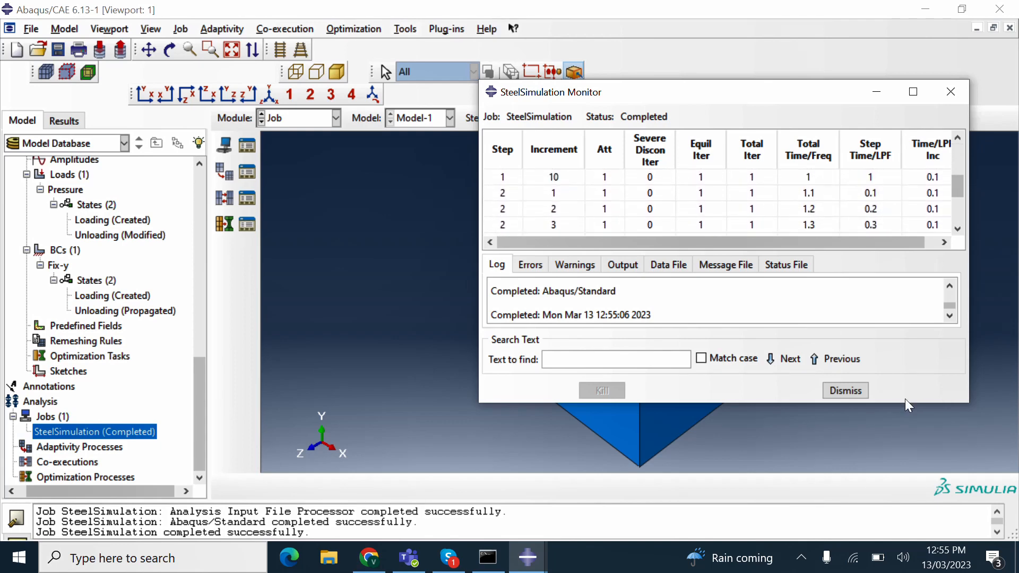
- Enlarge the monitor and its increment table, then scroll down to step 2's increments
{"action": "left_click_drag", "start_coordinate": [903, 402], "coordinate": [904, 494]}
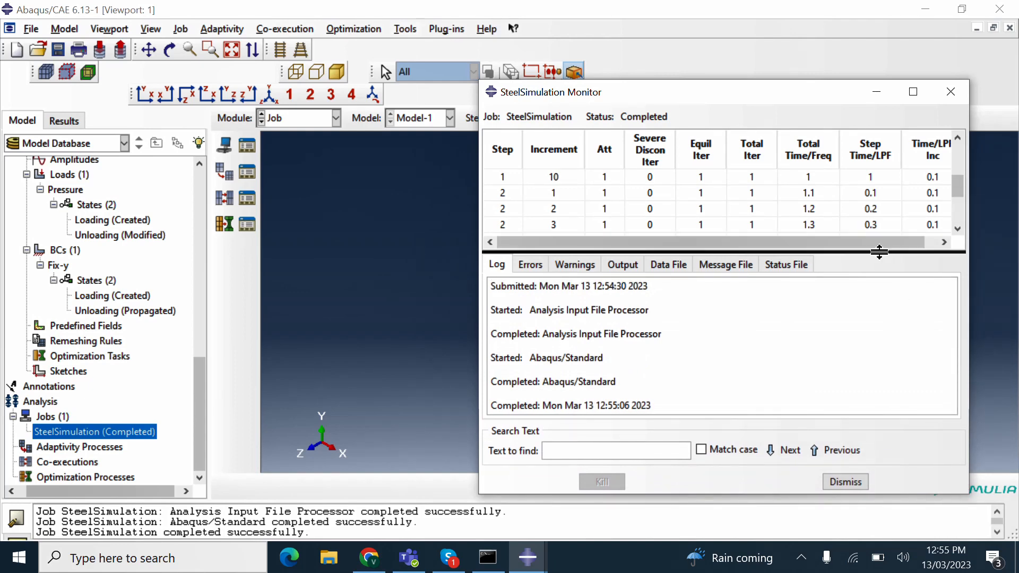
{"action": "left_click_drag", "start_coordinate": [881, 253], "coordinate": [890, 361]}
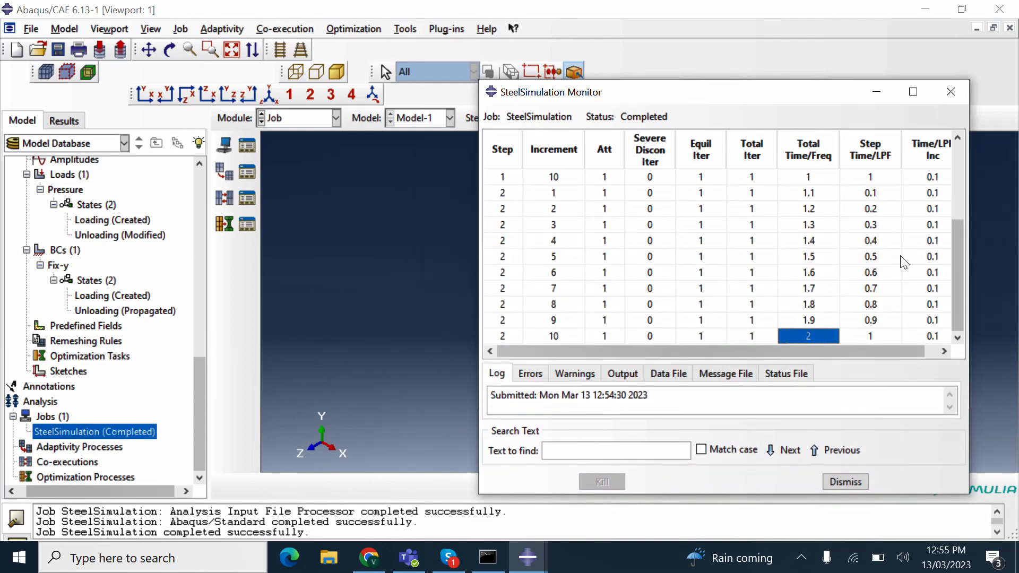
{"action": "left_click_drag", "start_coordinate": [958, 252], "coordinate": [944, 175]}
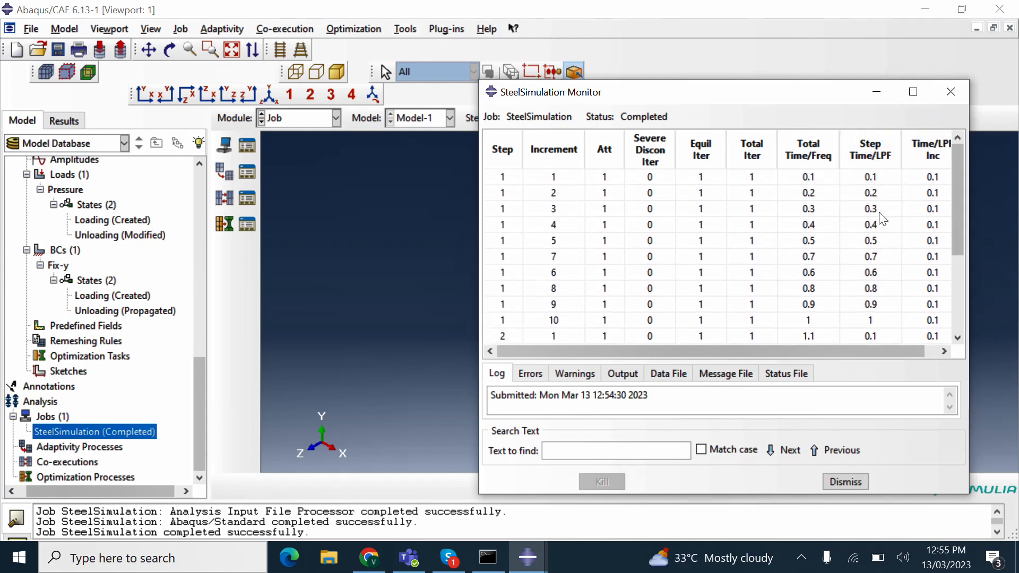
{"action": "scroll", "coordinate": [879, 325], "scroll_direction": "down", "scroll_amount": 2}
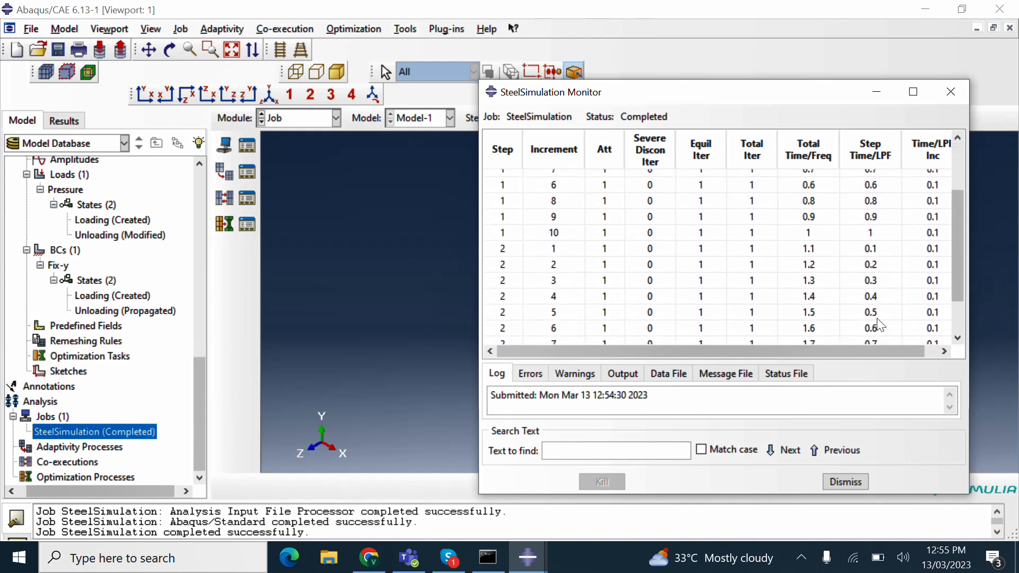
{"action": "scroll", "coordinate": [878, 276], "scroll_direction": "down", "scroll_amount": 2}
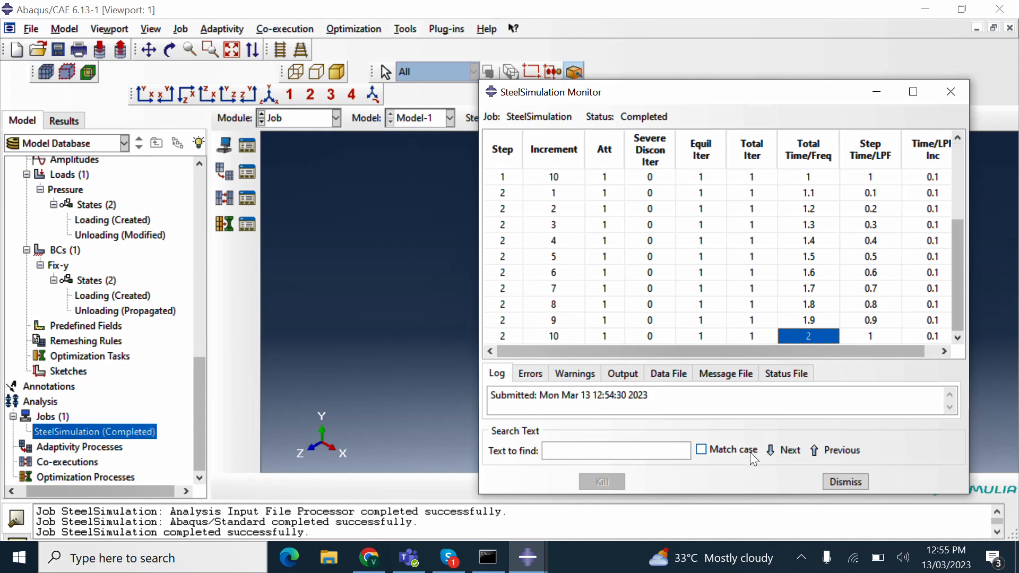
- Close the monitor, open the SteelSimulation results, and plot Mises stress contours on the deformed cube
{"action": "left_click", "coordinate": [949, 90]}
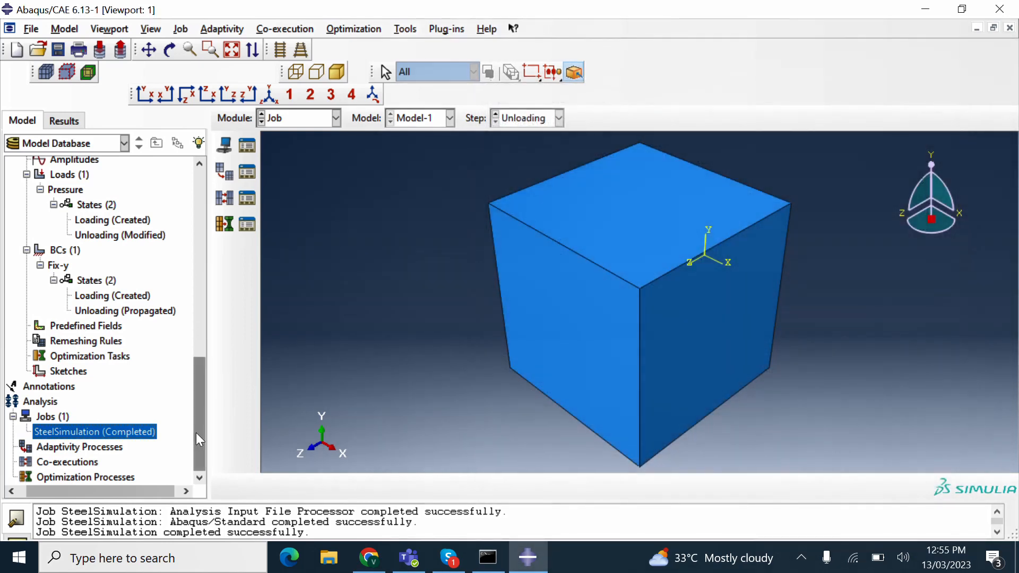
{"action": "right_click", "coordinate": [129, 432]}
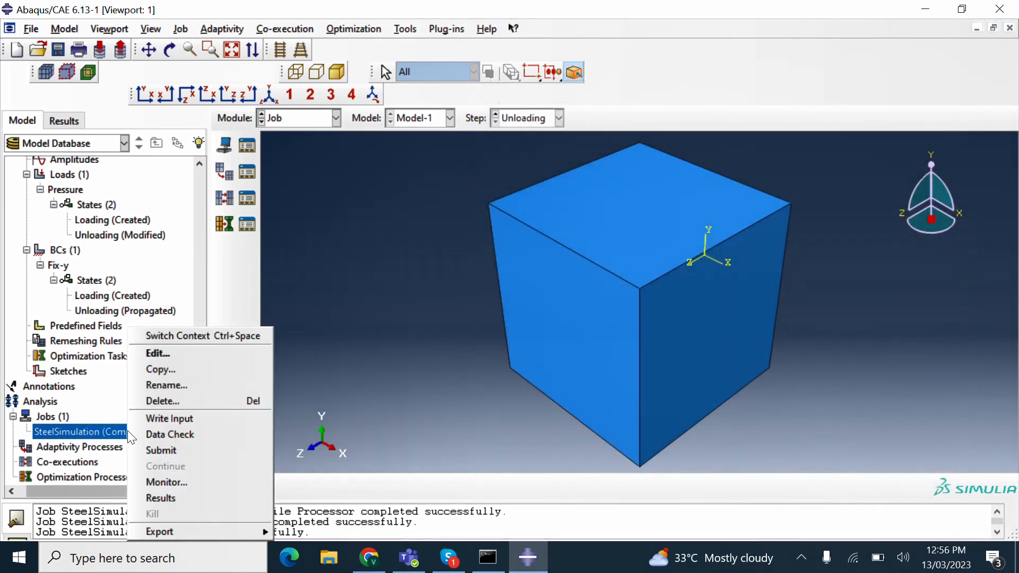
{"action": "left_click", "coordinate": [149, 496]}
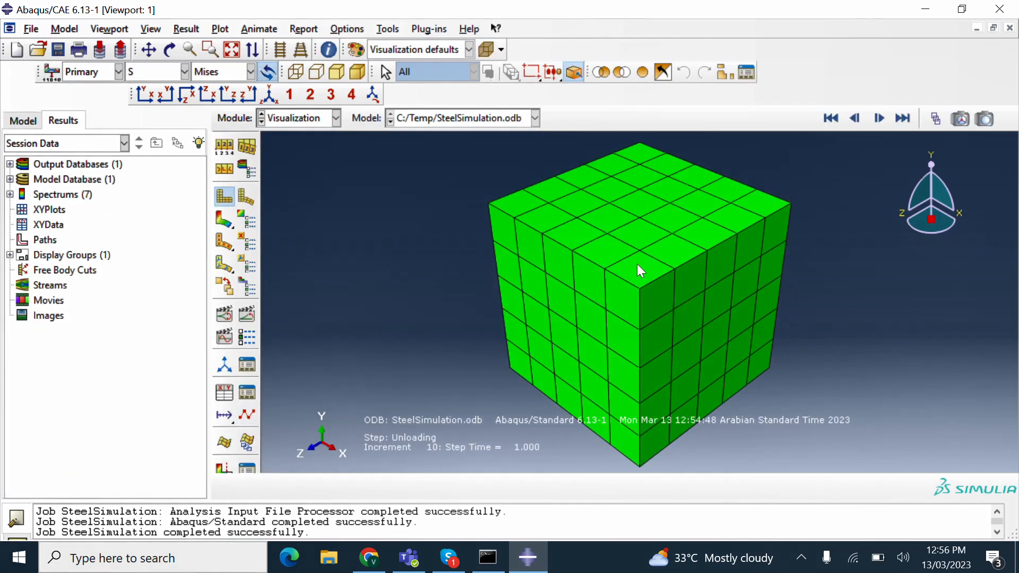
{"action": "left_click", "coordinate": [224, 219]}
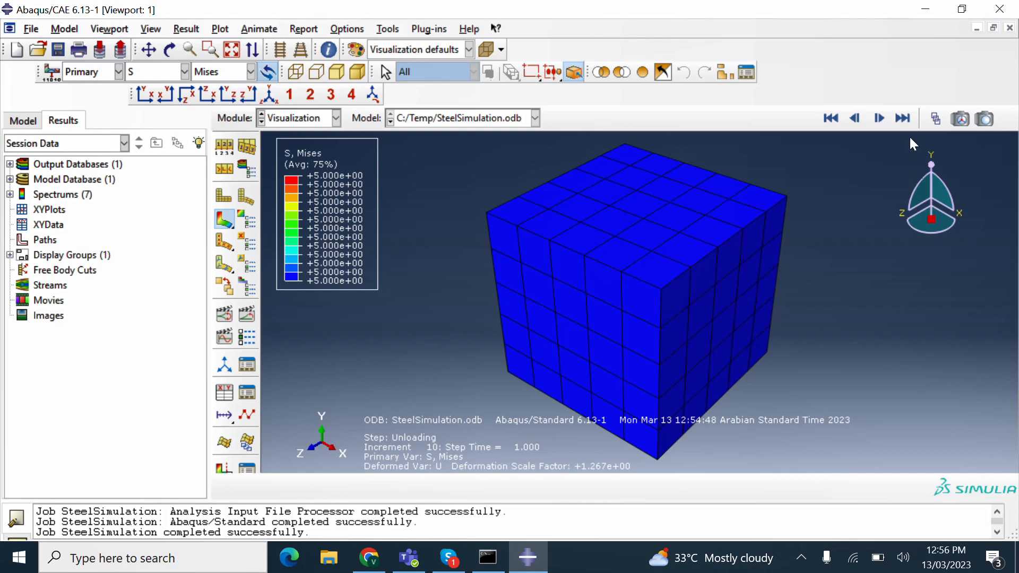
{"action": "left_click", "coordinate": [854, 119]}
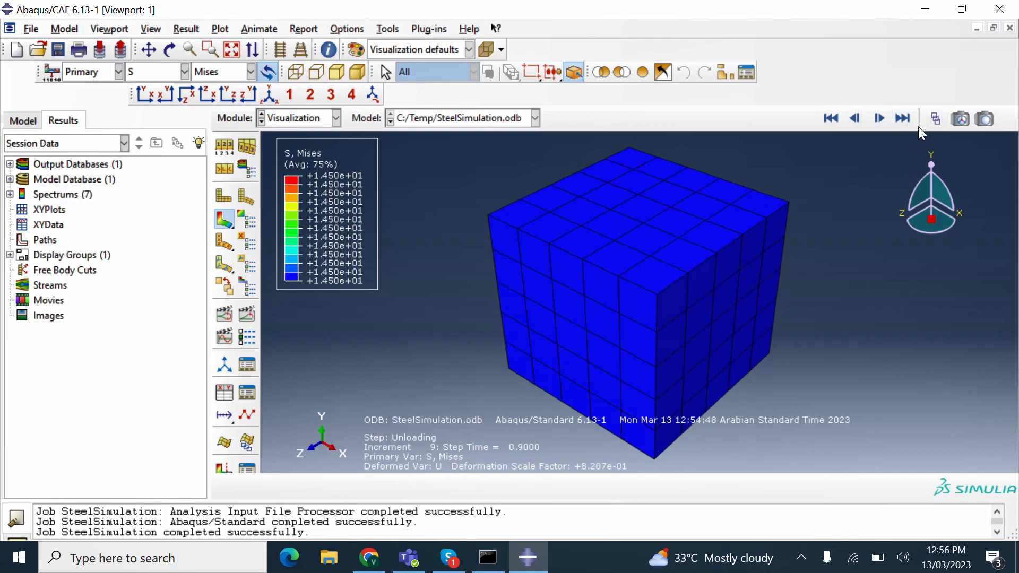
{"action": "left_click", "coordinate": [934, 119]}
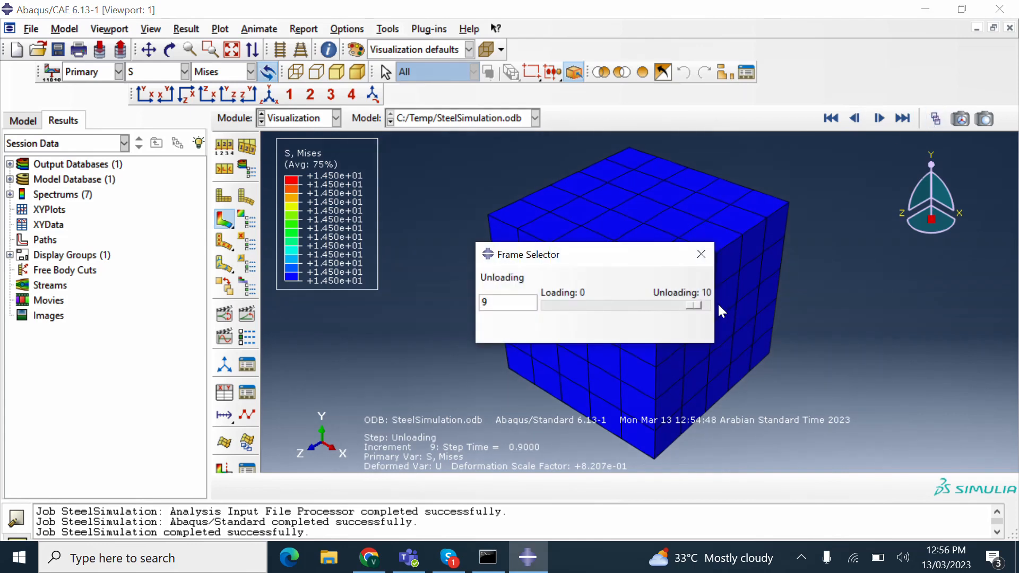
{"action": "left_click_drag", "start_coordinate": [692, 304], "coordinate": [545, 302]}
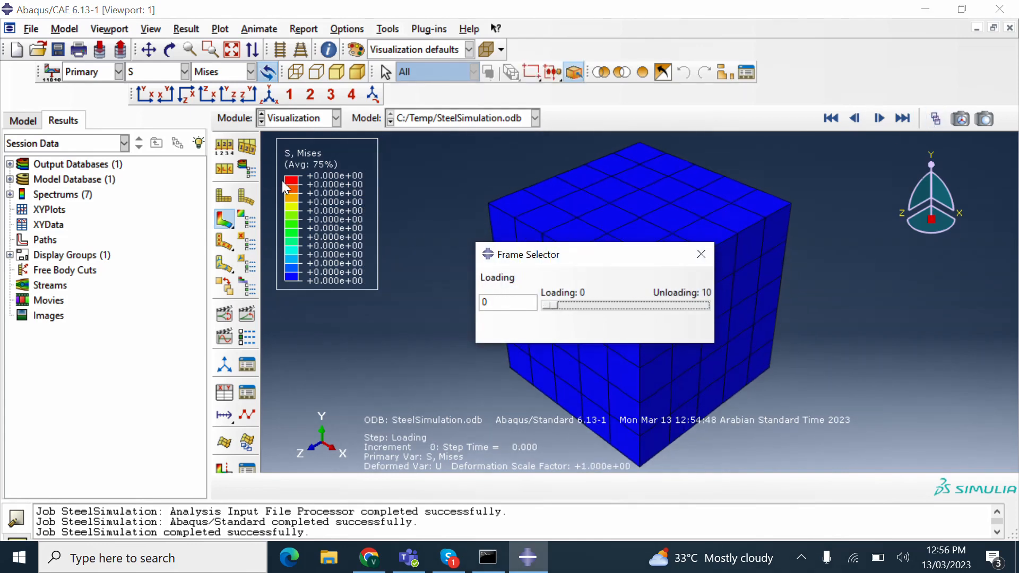
{"action": "left_click_drag", "start_coordinate": [551, 306], "coordinate": [617, 301]}
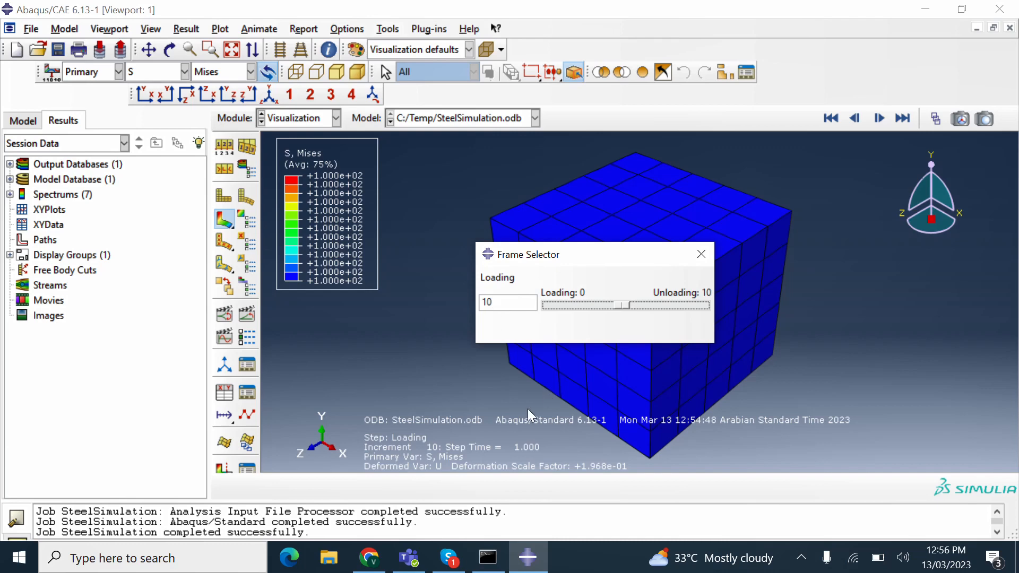
{"action": "left_click_drag", "start_coordinate": [623, 307], "coordinate": [721, 310]}
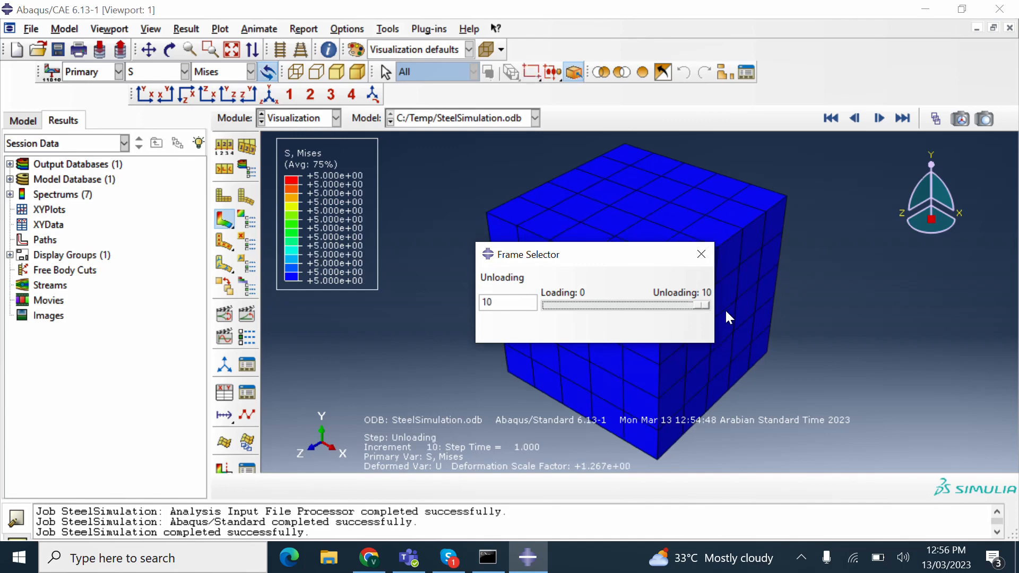
{"action": "left_click", "coordinate": [700, 255]}
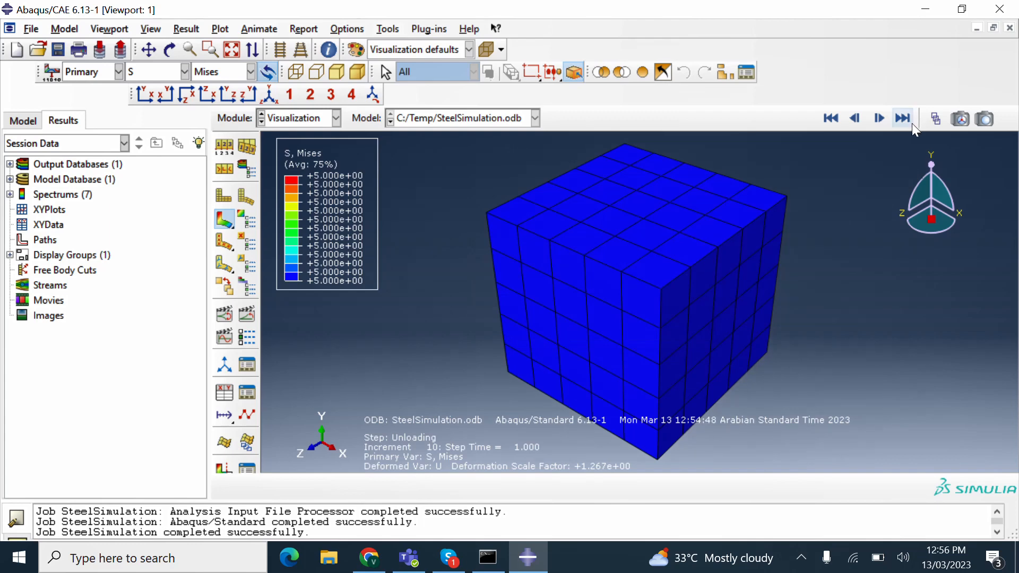
- Jump to the start of the Unloading step and advance frame by frame to its last frame
{"action": "left_click", "coordinate": [832, 117]}
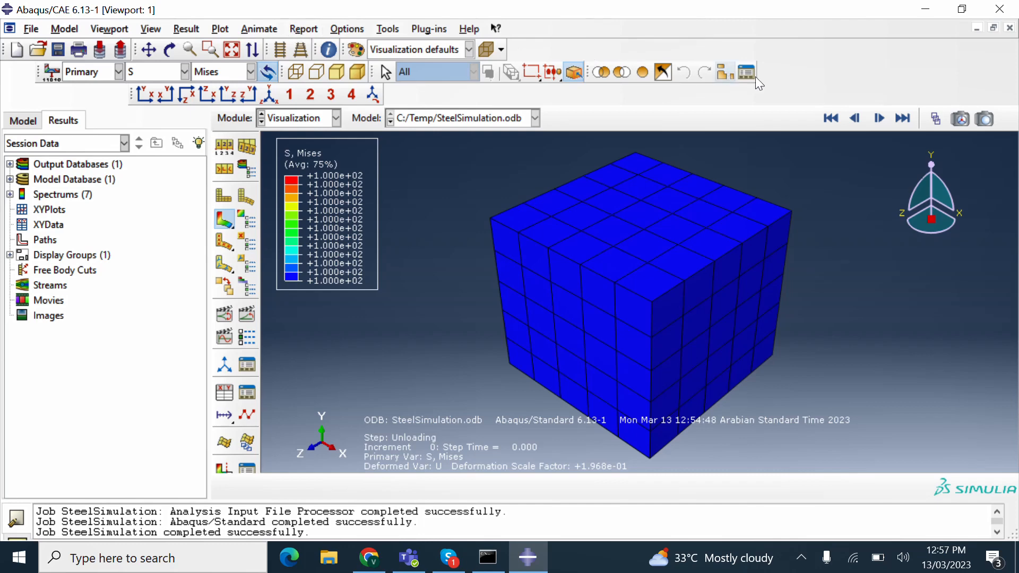
{"action": "left_click", "coordinate": [883, 119]}
{"action": "left_click", "coordinate": [882, 119]}
{"action": "left_click", "coordinate": [883, 119]}
{"action": "left_click", "coordinate": [883, 119]}
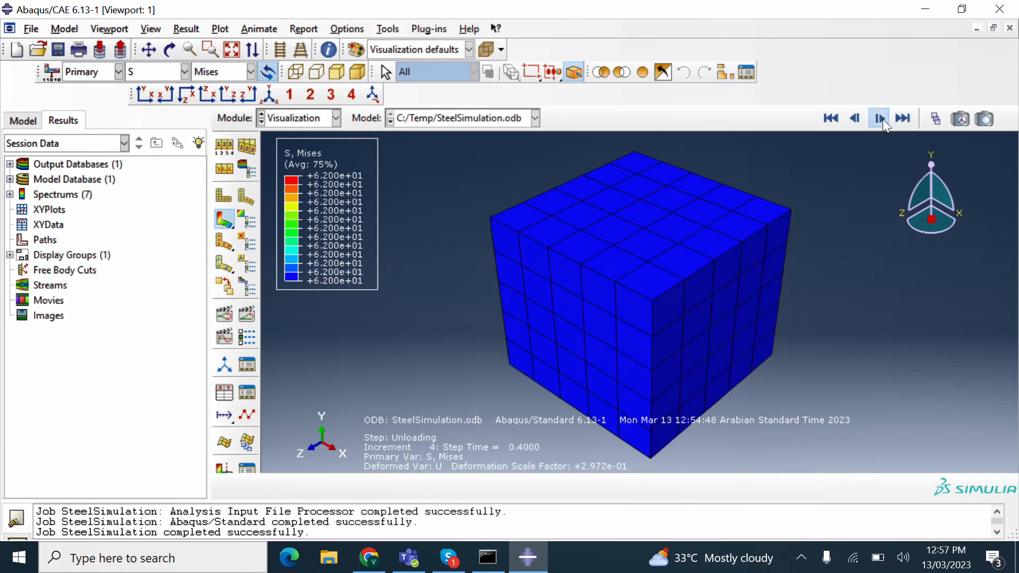
{"action": "left_click", "coordinate": [883, 119]}
{"action": "left_click", "coordinate": [883, 119]}
{"action": "left_click", "coordinate": [883, 119]}
{"action": "left_click", "coordinate": [883, 119]}
{"action": "left_click", "coordinate": [882, 119]}
{"action": "left_click", "coordinate": [883, 119]}
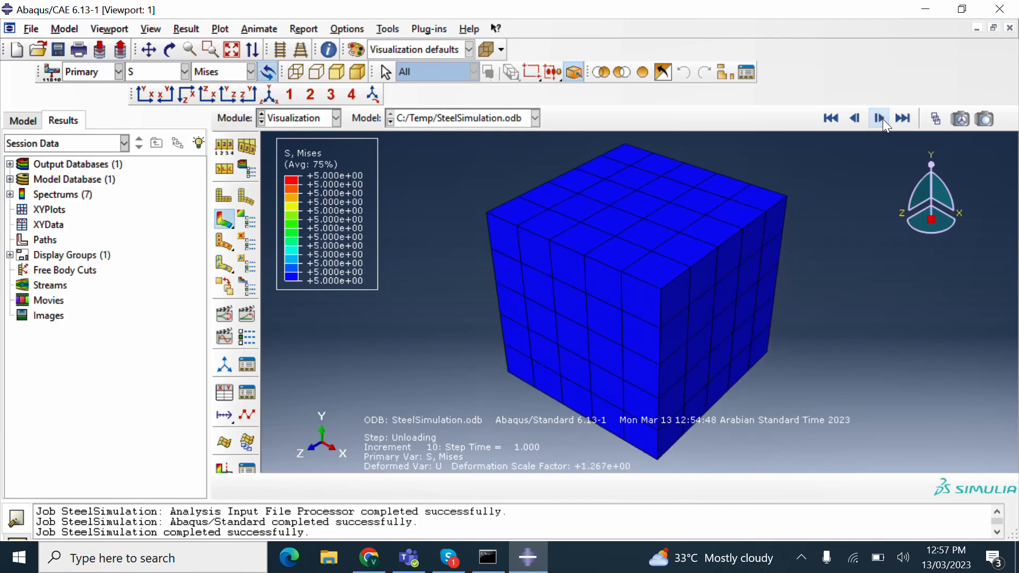
- Step back into the Loading frames and stop at increment 5, step time 0.5
{"action": "triple_click", "coordinate": [851, 119]}
{"action": "triple_click", "coordinate": [851, 120]}
{"action": "triple_click", "coordinate": [851, 120]}
{"action": "triple_click", "coordinate": [851, 120]}
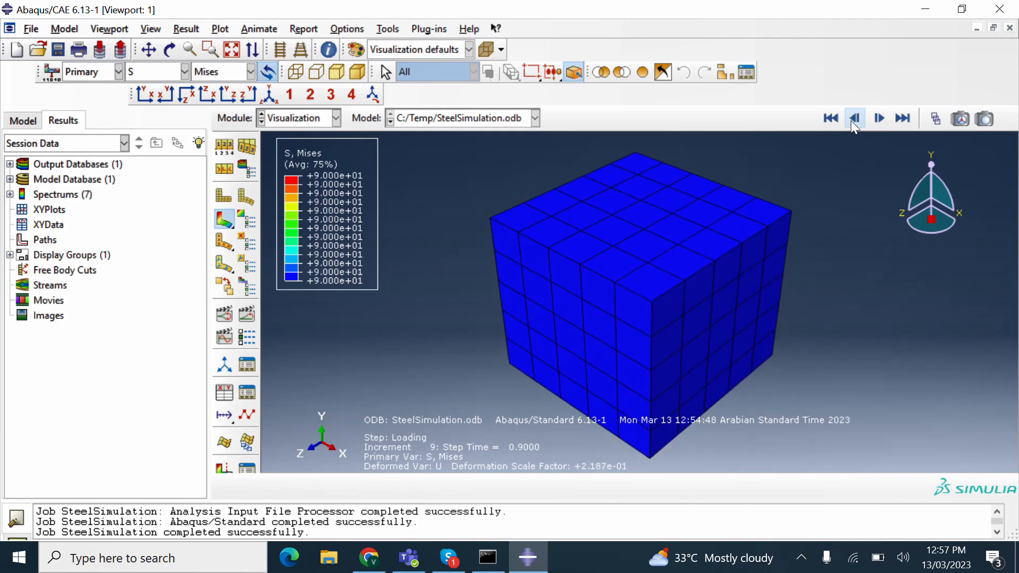
{"action": "left_click", "coordinate": [851, 120]}
{"action": "left_click", "coordinate": [851, 120]}
{"action": "left_click", "coordinate": [851, 120]}
{"action": "left_click", "coordinate": [851, 119]}
{"action": "left_click", "coordinate": [851, 120]}
{"action": "left_click", "coordinate": [851, 120]}
{"action": "left_click", "coordinate": [851, 120]}
{"action": "left_click", "coordinate": [851, 120]}
{"action": "left_click", "coordinate": [851, 120]}
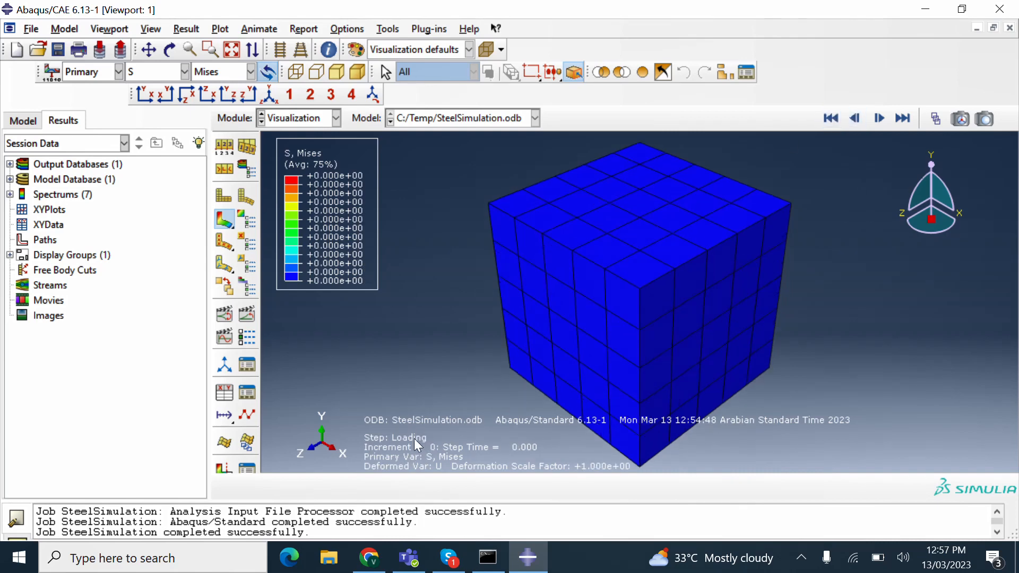
{"action": "left_click", "coordinate": [879, 119]}
{"action": "left_click", "coordinate": [879, 118]}
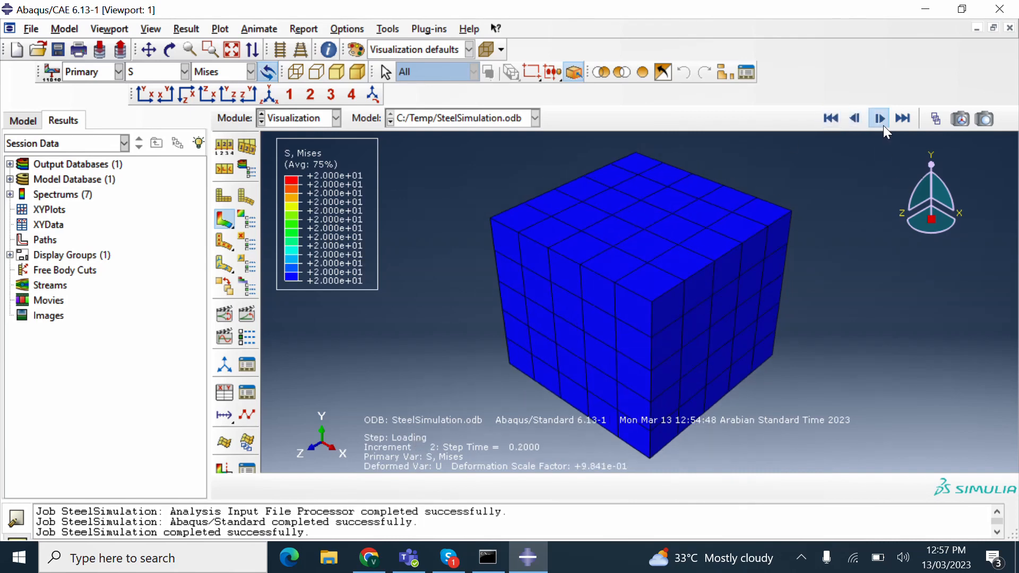
{"action": "left_click", "coordinate": [882, 126]}
{"action": "left_click", "coordinate": [883, 126]}
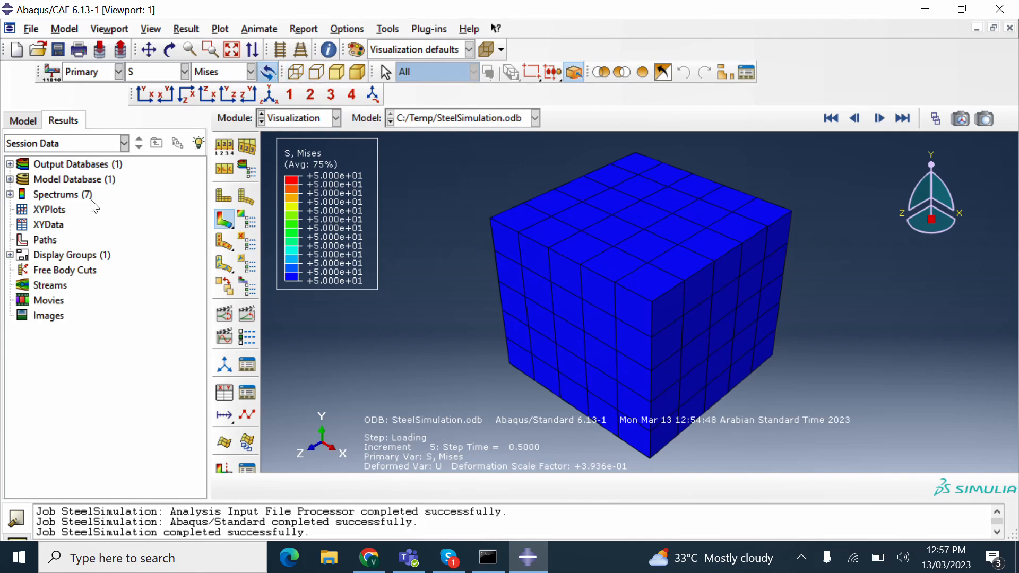
- Open and dismiss the Create XY Data dialog, then select XYPlots in session data
{"action": "double_click", "coordinate": [48, 225]}
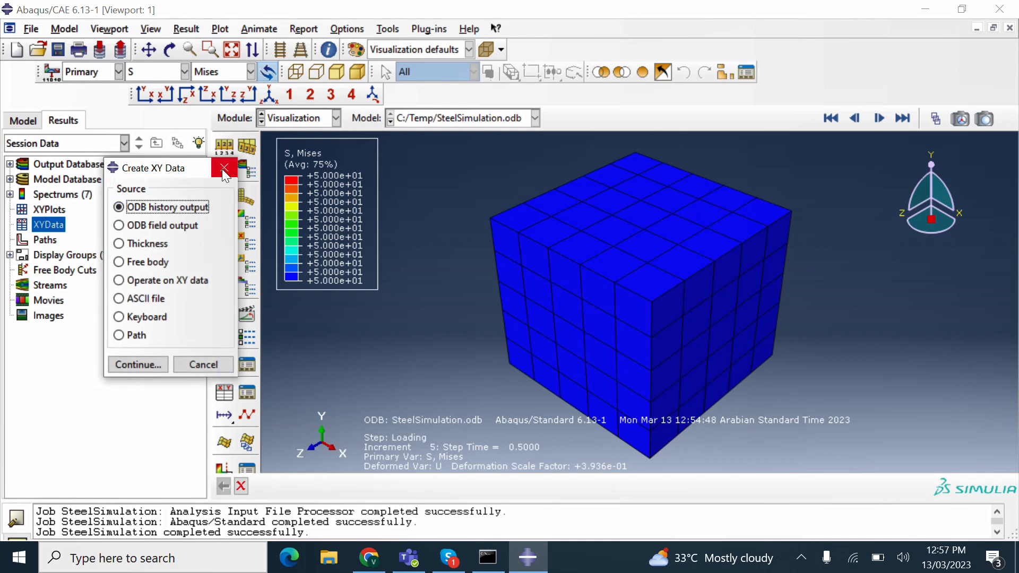
{"action": "left_click", "coordinate": [224, 170]}
{"action": "left_click", "coordinate": [29, 212]}
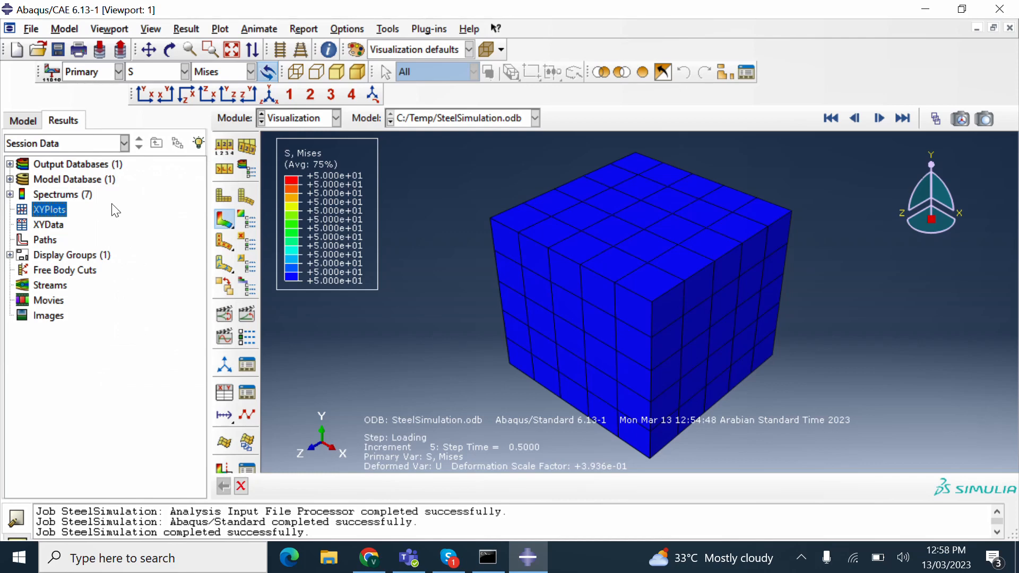
- Display the Report menu's list of available report types
{"action": "left_click", "coordinate": [300, 31]}
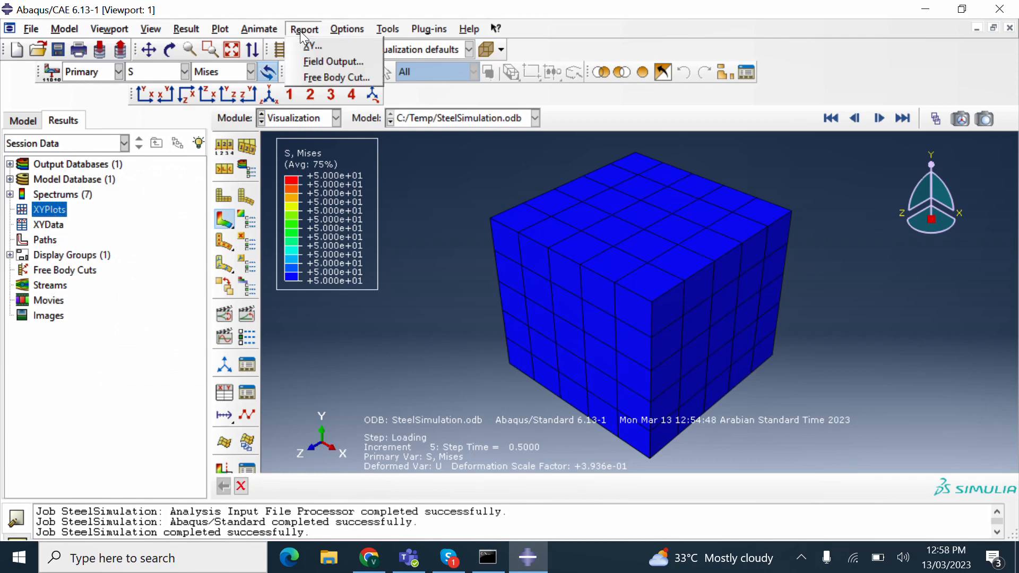
{"action": "mouse_move", "coordinate": [155, 31]}
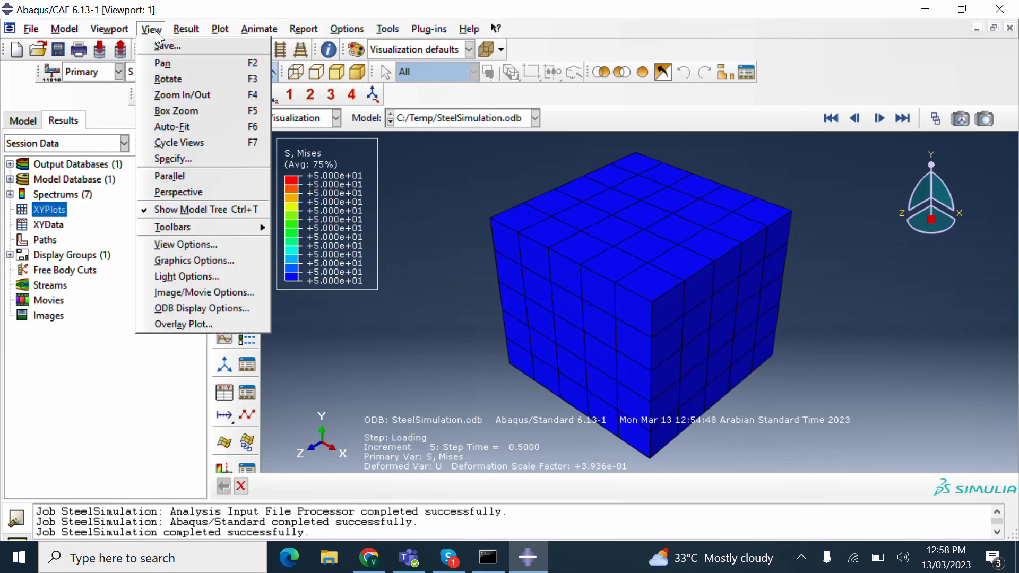
{"action": "mouse_move", "coordinate": [188, 30]}
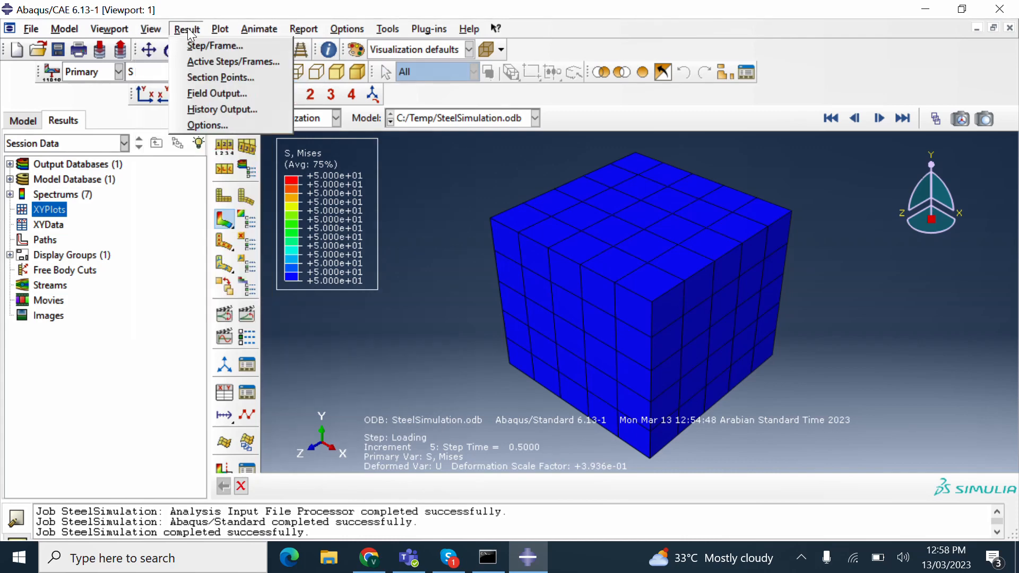
{"action": "mouse_move", "coordinate": [293, 29]}
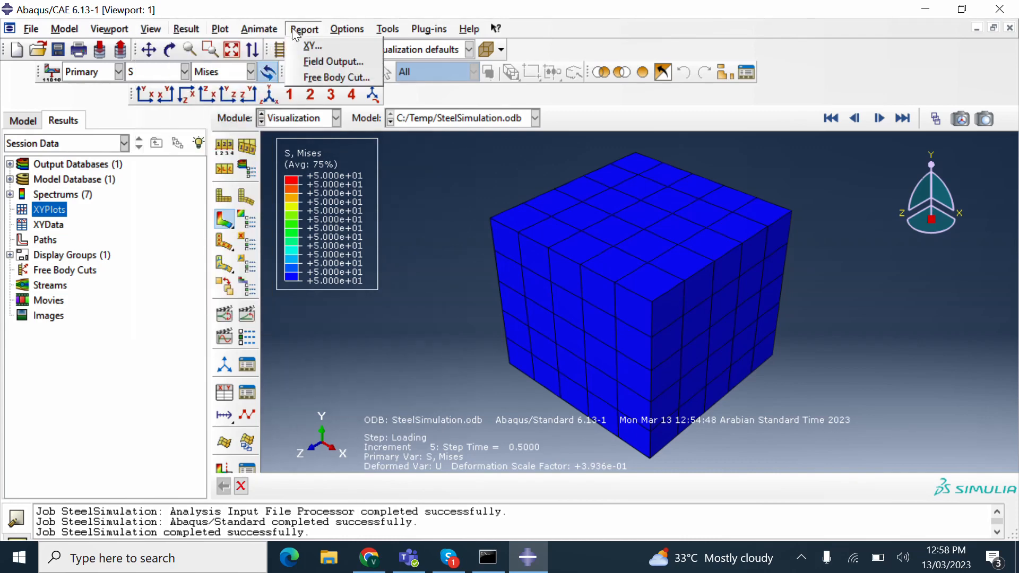
- Set up a Field Output report of E22 strain and S22 stress at Integration Point
{"action": "left_click", "coordinate": [314, 63]}
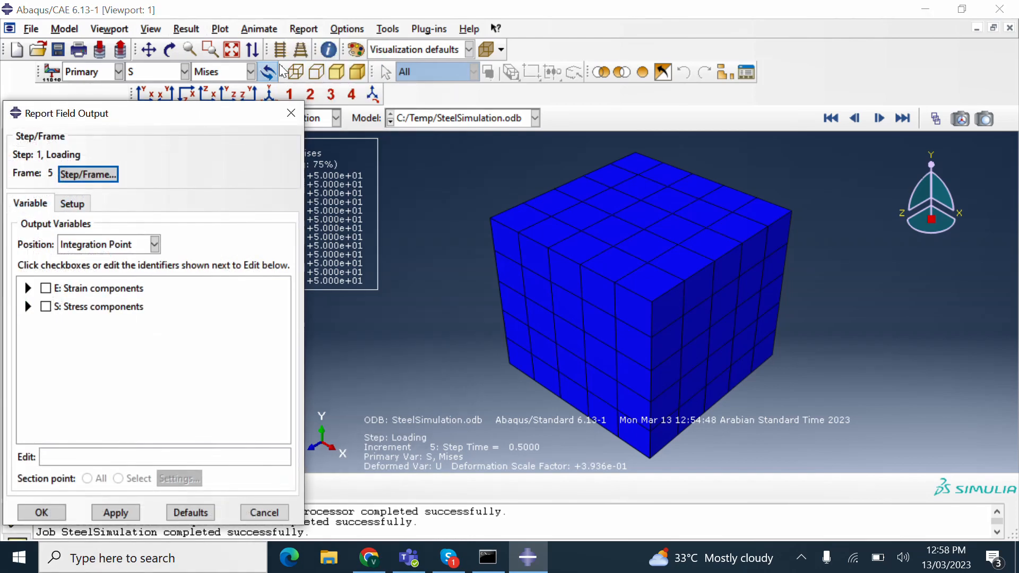
{"action": "left_click_drag", "start_coordinate": [188, 118], "coordinate": [391, 87]}
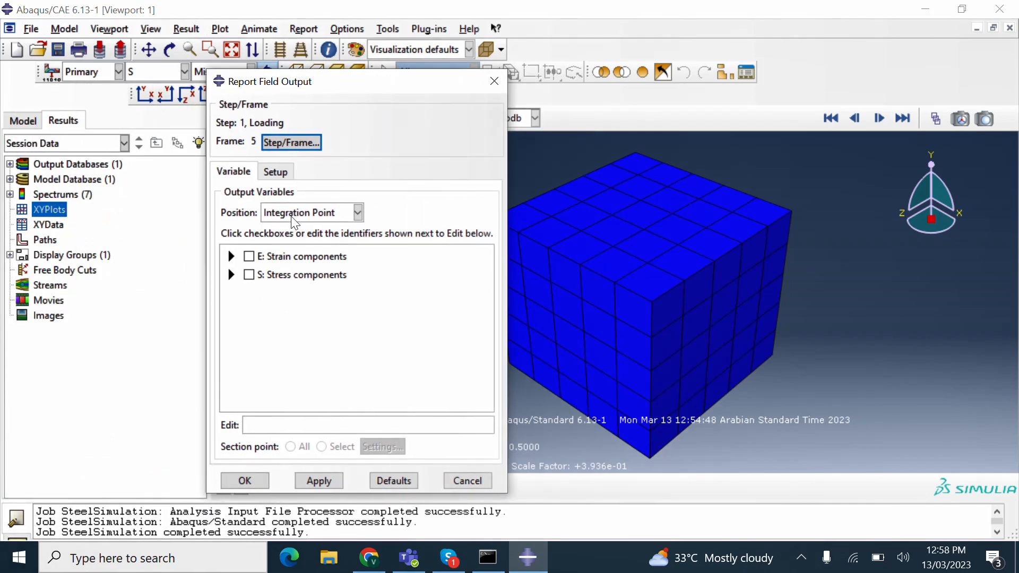
{"action": "left_click", "coordinate": [232, 257]}
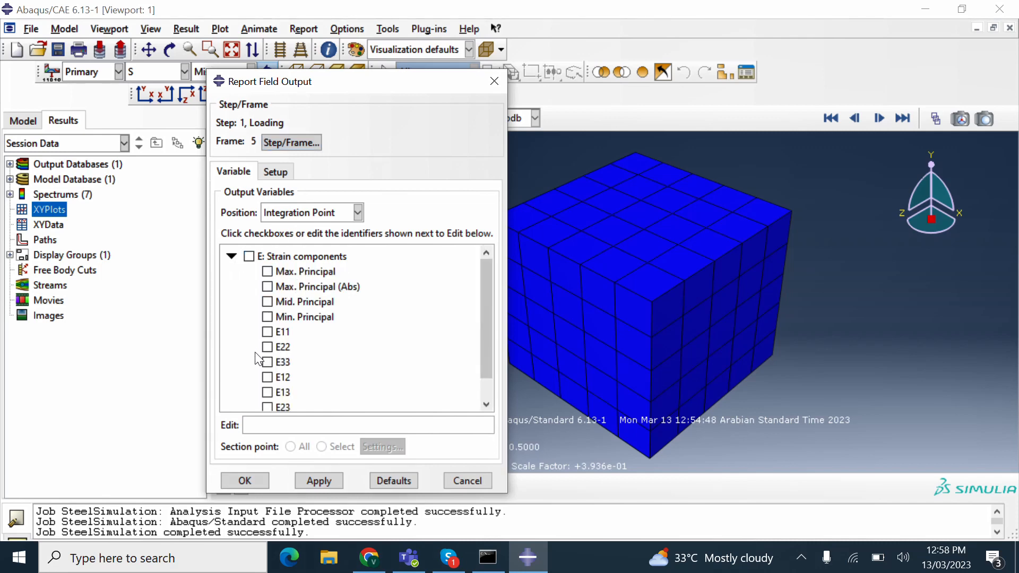
{"action": "left_click", "coordinate": [267, 347]}
{"action": "left_click", "coordinate": [232, 258]}
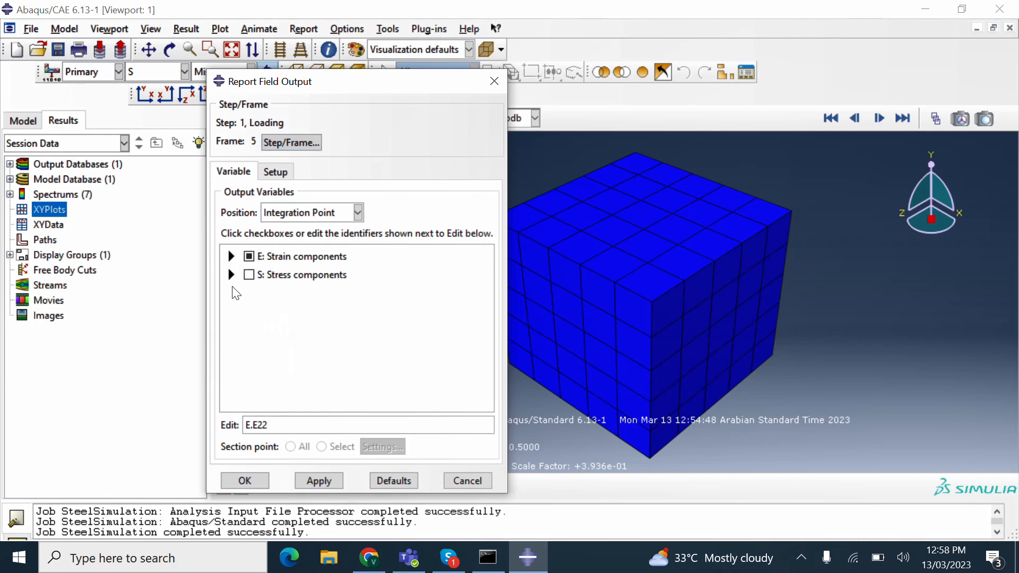
{"action": "left_click", "coordinate": [232, 275]}
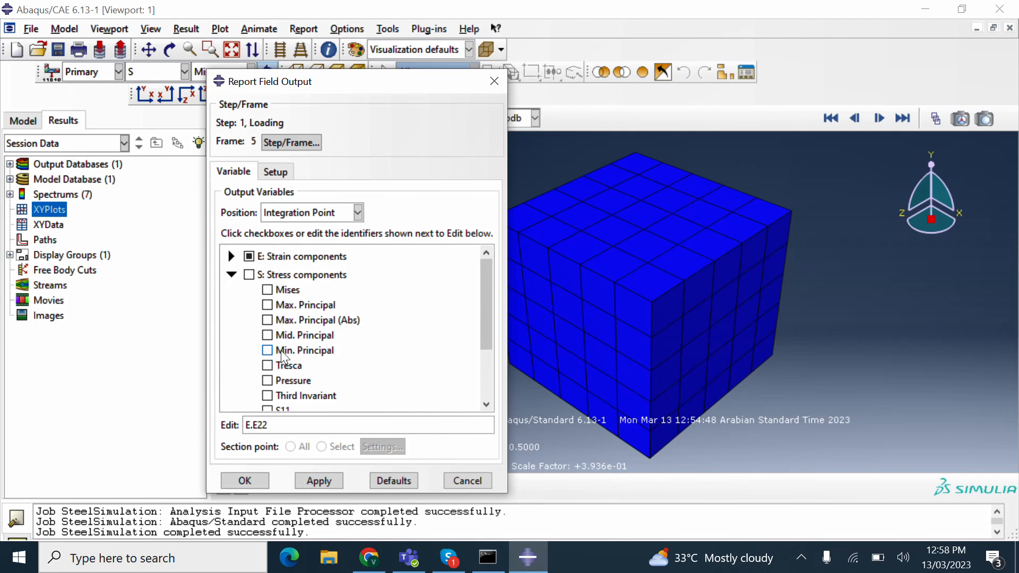
{"action": "scroll", "coordinate": [284, 358], "scroll_direction": "down", "scroll_amount": 1}
{"action": "left_click", "coordinate": [268, 378]}
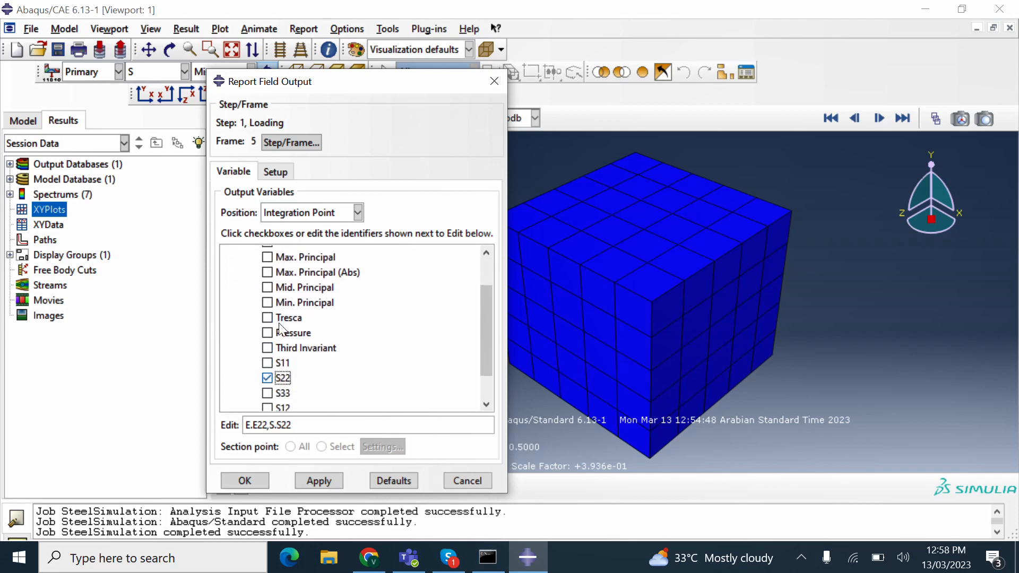
{"action": "left_click", "coordinate": [312, 213]}
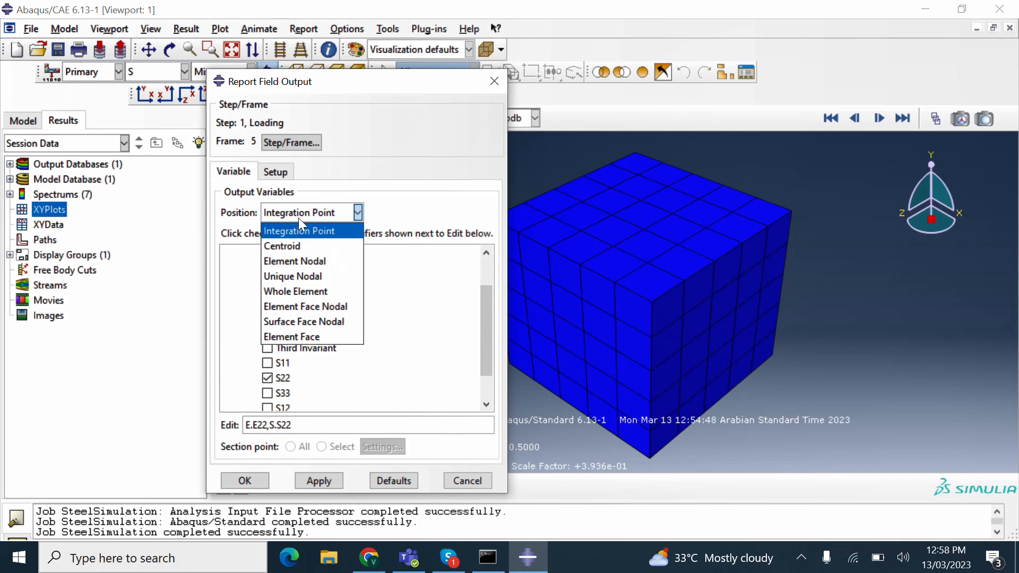
{"action": "left_click", "coordinate": [313, 215]}
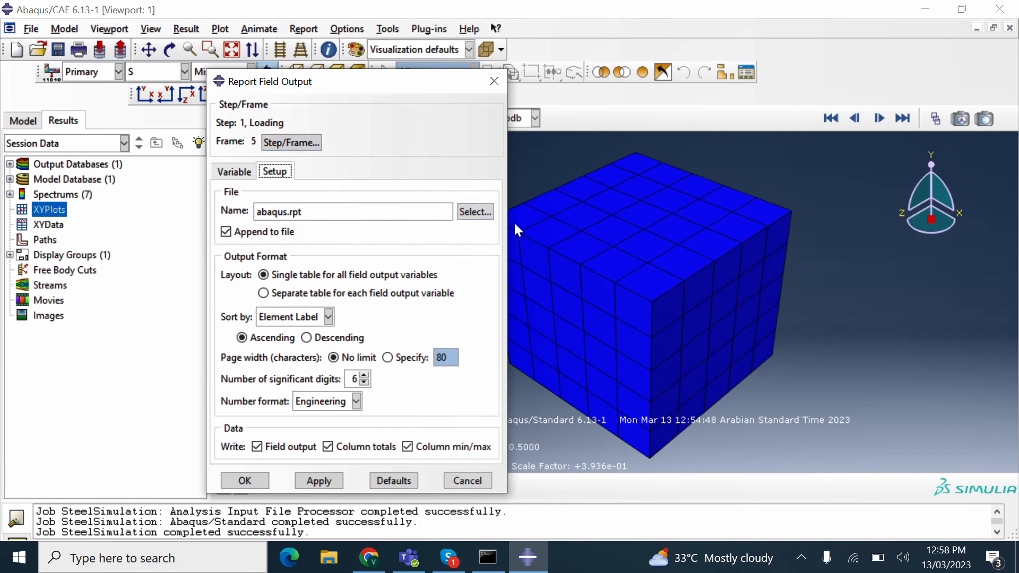
- Write the E22/S22 report to StressStrainSteel.rpt on the Desktop and close the dialog
{"action": "left_click", "coordinate": [476, 208]}
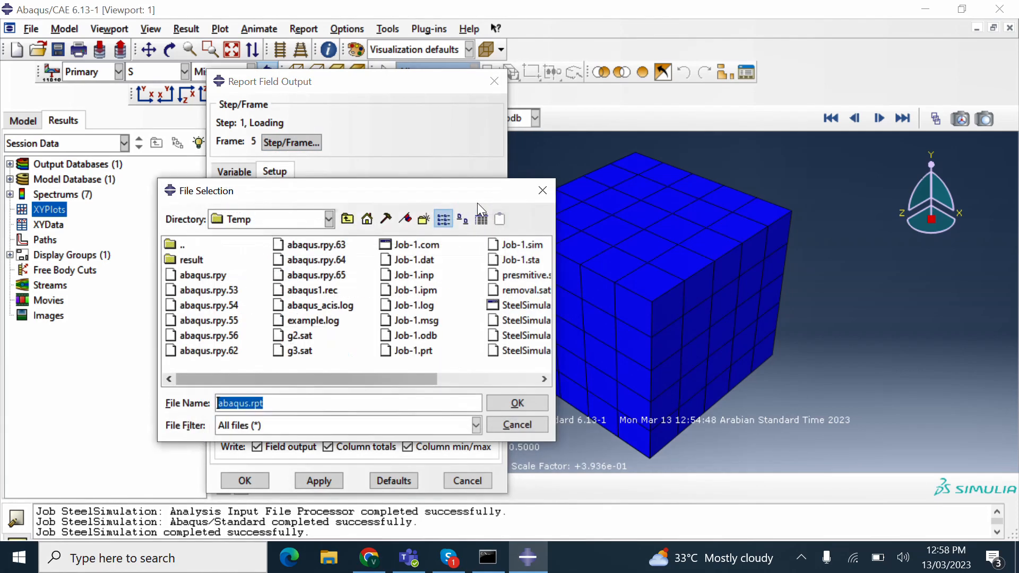
{"action": "left_click", "coordinate": [328, 219]}
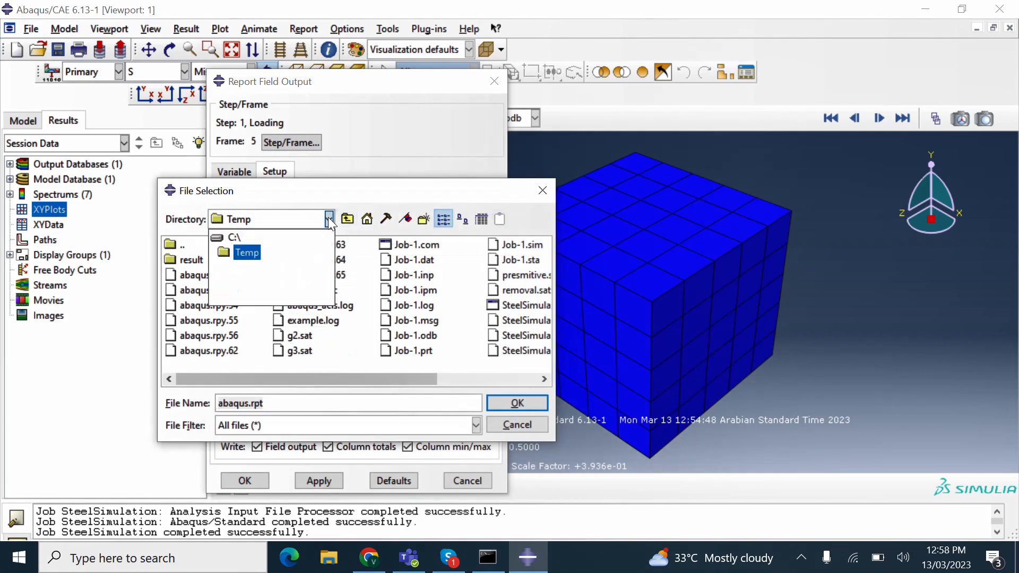
{"action": "left_click", "coordinate": [372, 222]}
{"action": "left_click", "coordinate": [371, 221]}
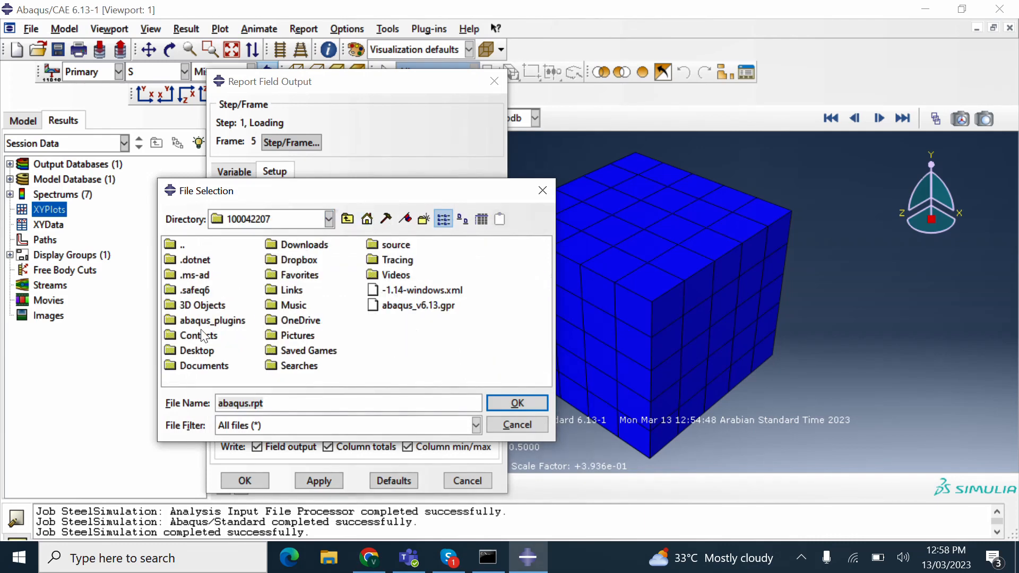
{"action": "double_click", "coordinate": [193, 351]}
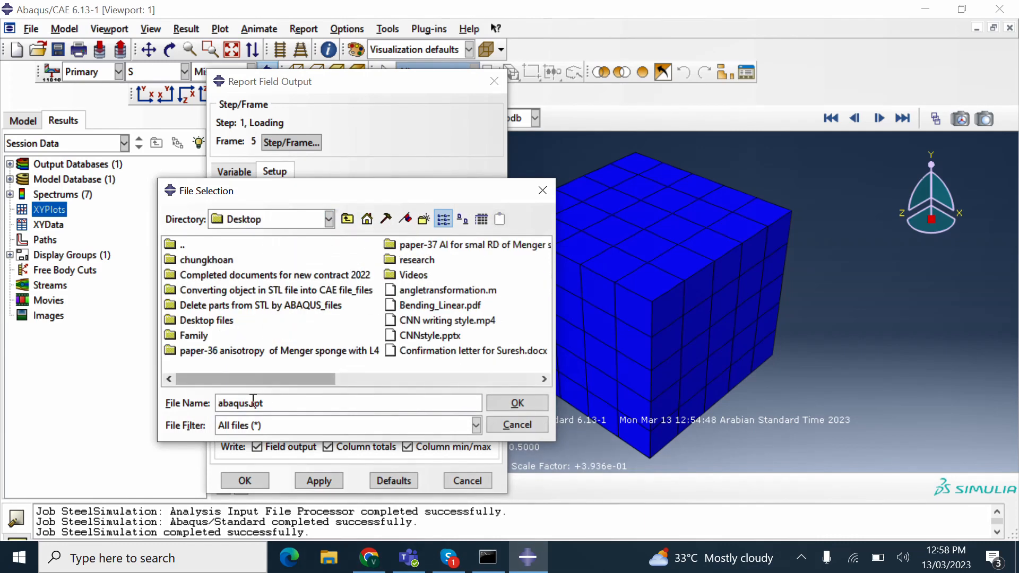
{"action": "left_click_drag", "start_coordinate": [250, 403], "coordinate": [189, 412]}
{"action": "type", "text": "StressStrainSteel"}
{"action": "left_click", "coordinate": [514, 403]}
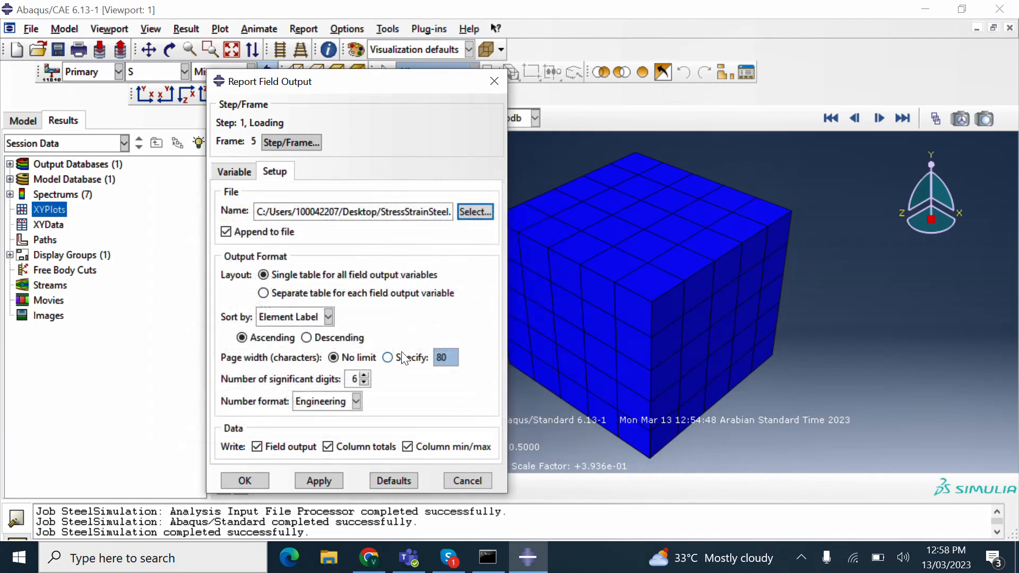
{"action": "left_click", "coordinate": [331, 482]}
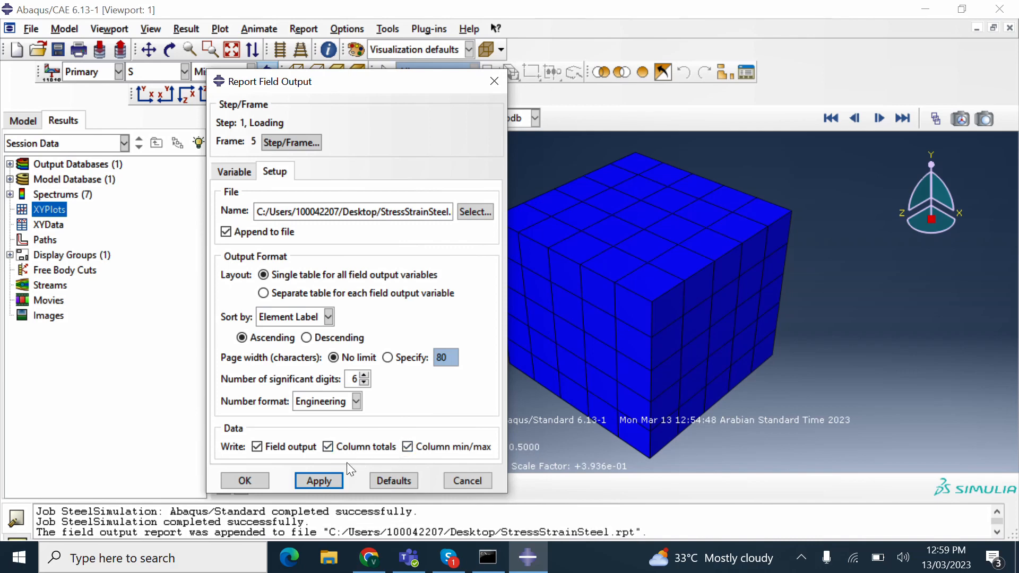
{"action": "left_click", "coordinate": [258, 480]}
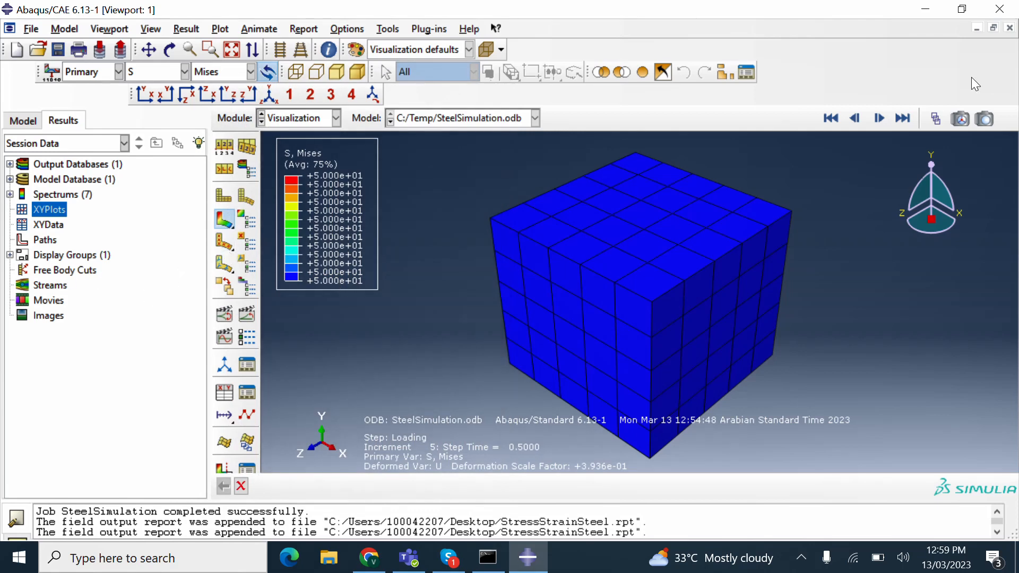
- Minimise Abaqus to check the desktop, then restore the Abaqus/CAE window from the taskbar
{"action": "left_click", "coordinate": [923, 11]}
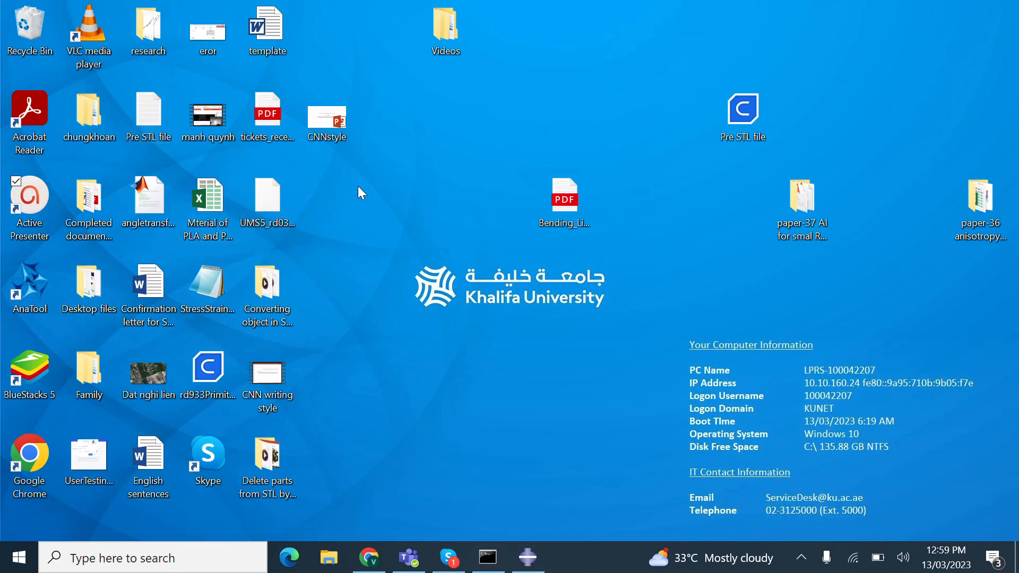
{"action": "left_click", "coordinate": [196, 557]}
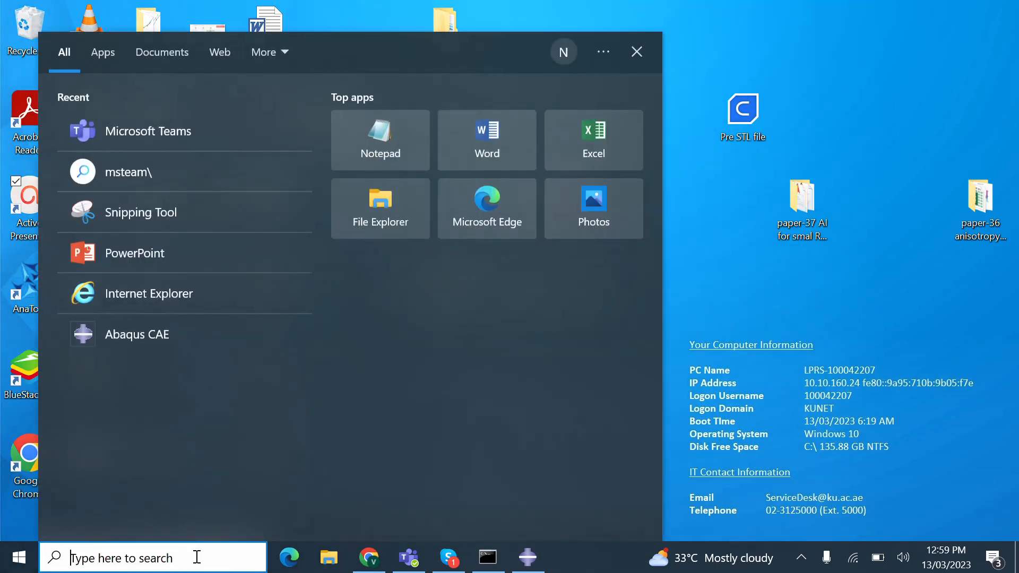
{"action": "left_click", "coordinate": [705, 266]}
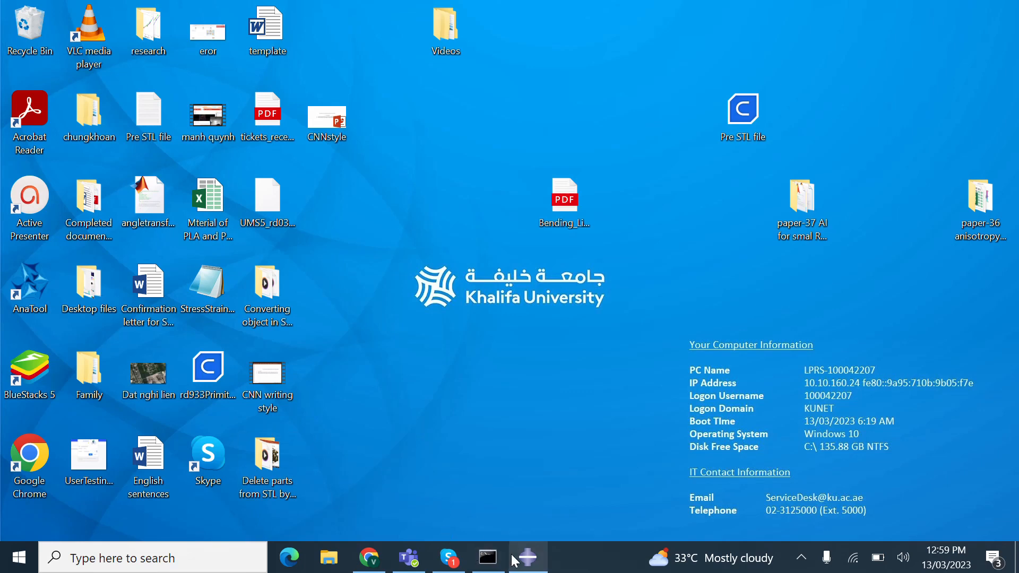
{"action": "left_click", "coordinate": [527, 556]}
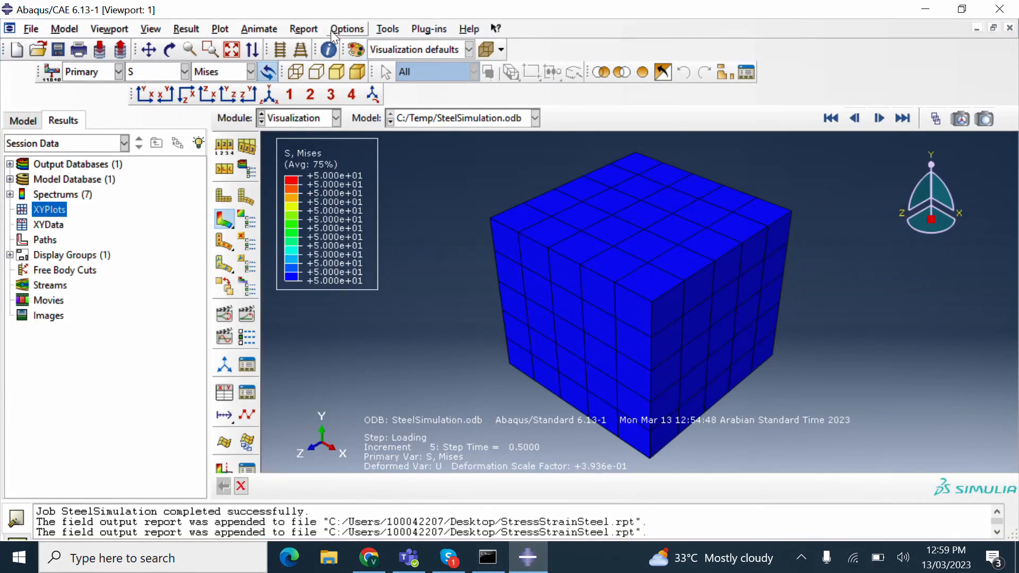
- Target the field output report to StressStrainSteel.rpt in a new Desktop folder 'Steel Simulation'
{"action": "left_click", "coordinate": [306, 30]}
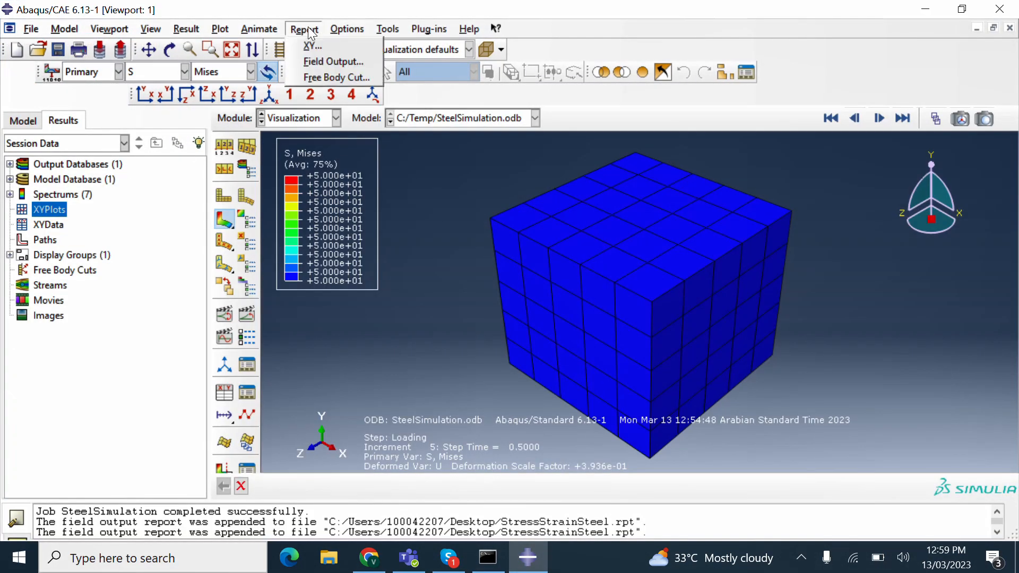
{"action": "left_click", "coordinate": [313, 61]}
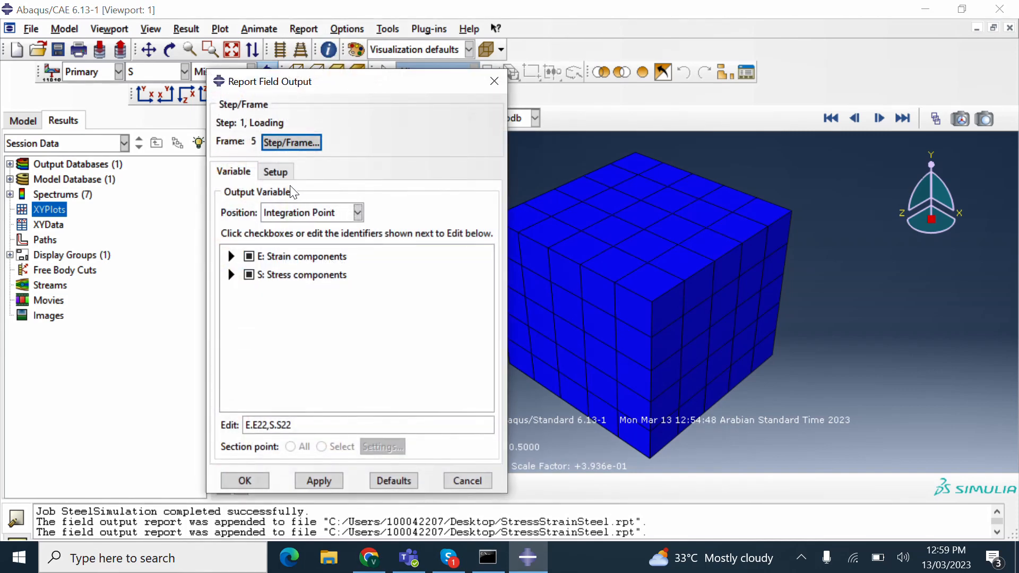
{"action": "left_click", "coordinate": [276, 172]}
{"action": "left_click", "coordinate": [471, 211]}
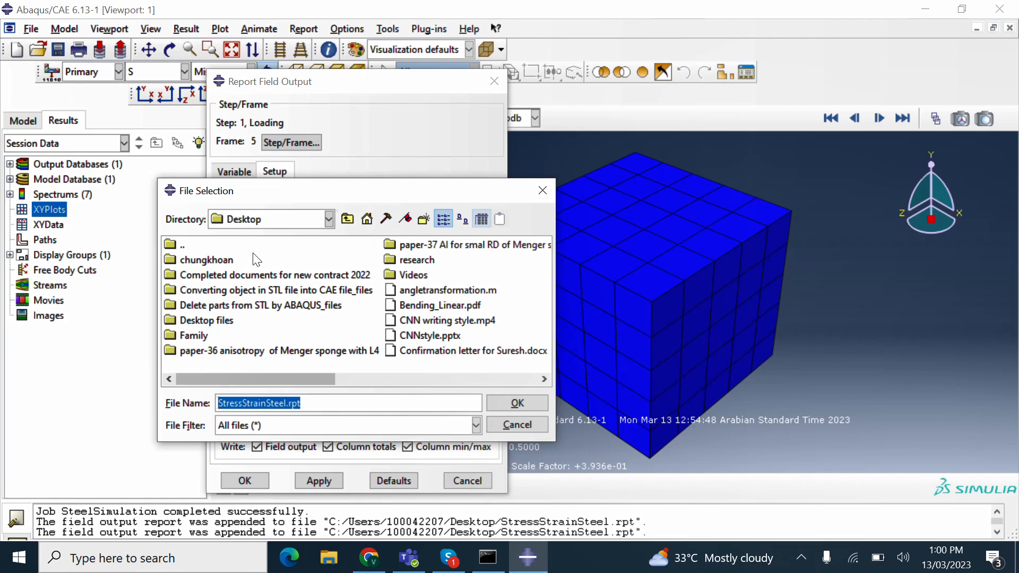
{"action": "left_click", "coordinate": [423, 219]}
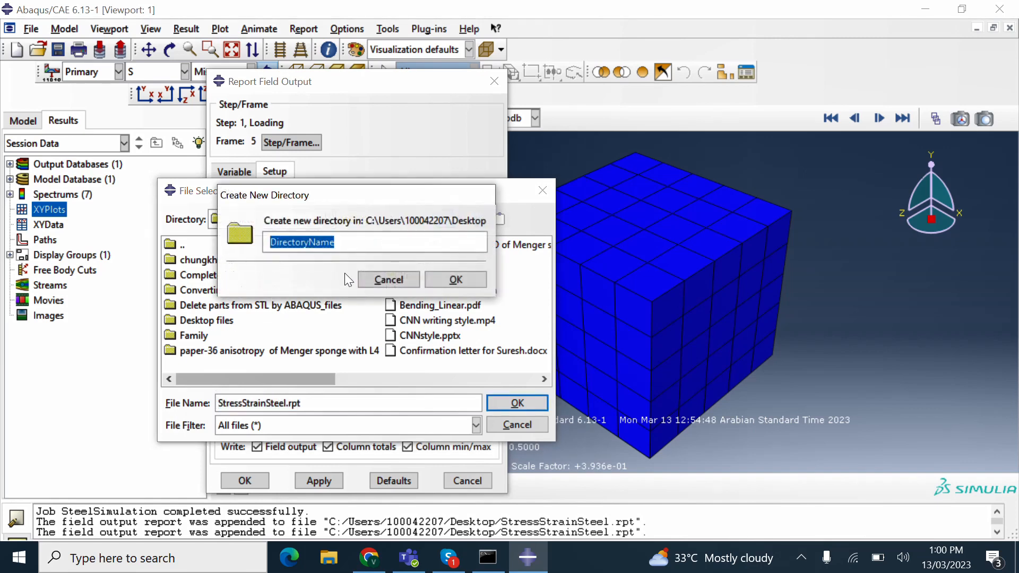
{"action": "type", "text": "Steel"}
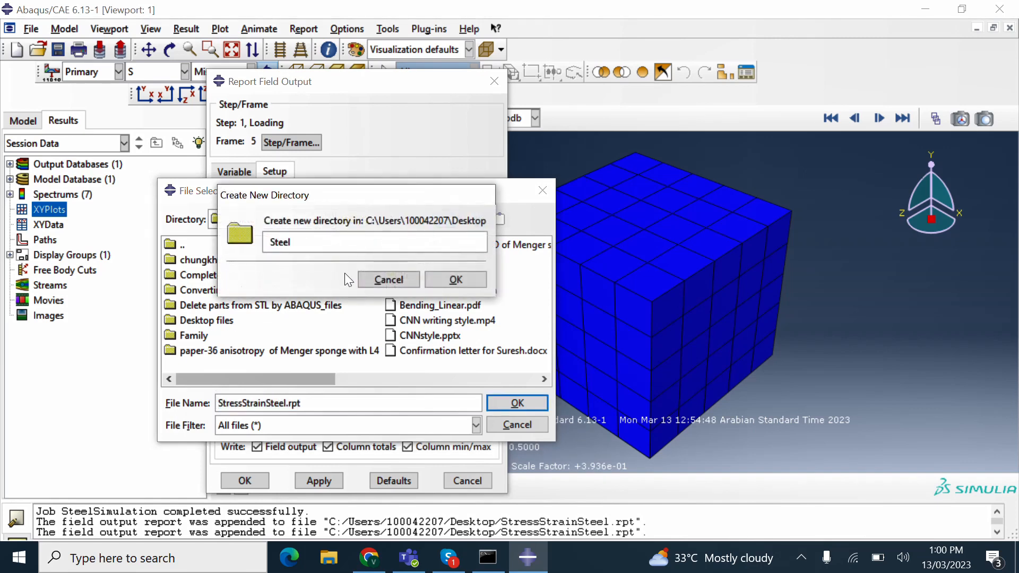
{"action": "type", "text": " Simulation"}
{"action": "left_click", "coordinate": [467, 277]}
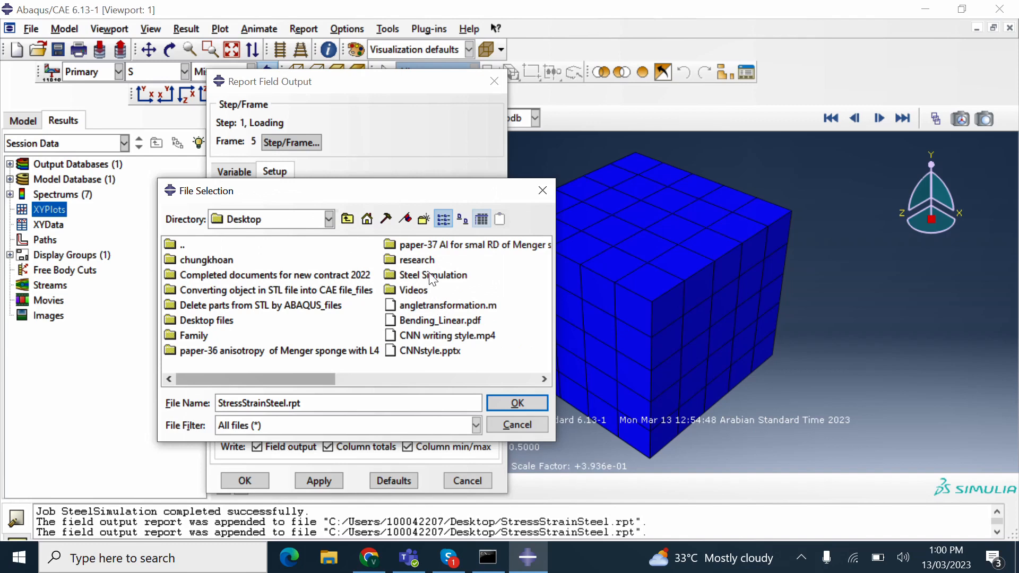
{"action": "left_click", "coordinate": [433, 277]}
{"action": "double_click", "coordinate": [396, 275]}
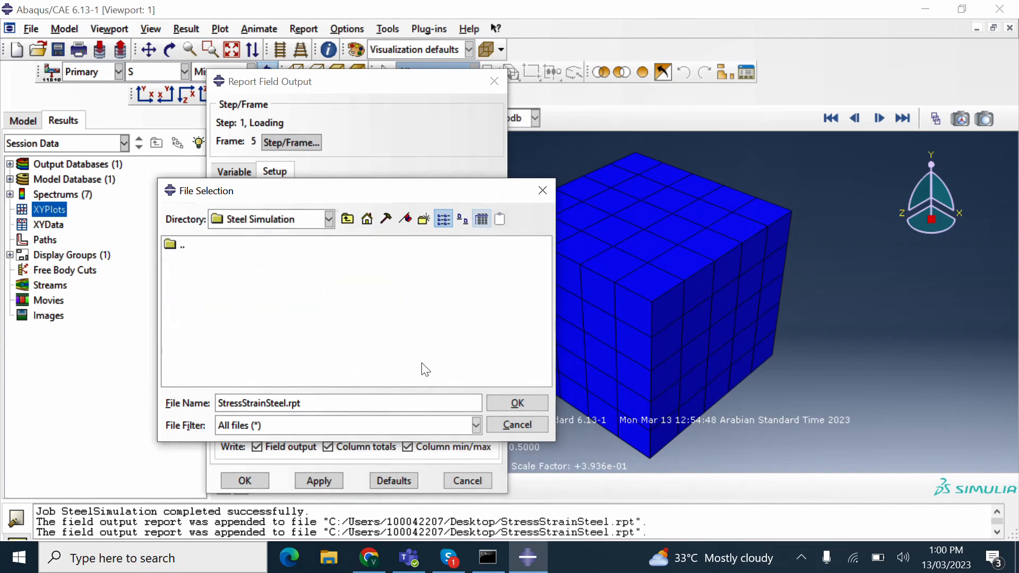
{"action": "left_click", "coordinate": [498, 404]}
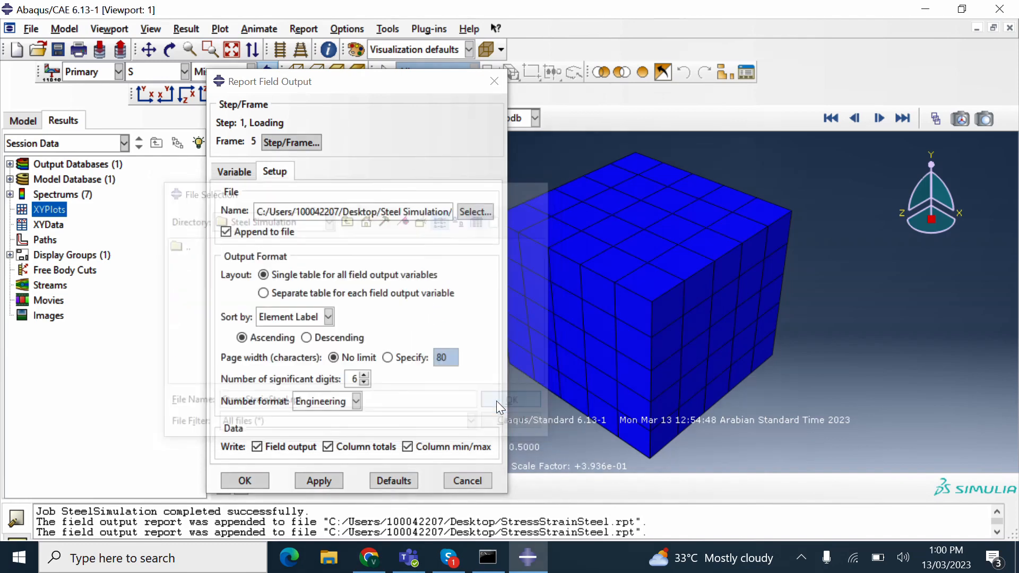
- Write the E22/S22 report, close the report dialog and minimise Abaqus
{"action": "left_click", "coordinate": [327, 479]}
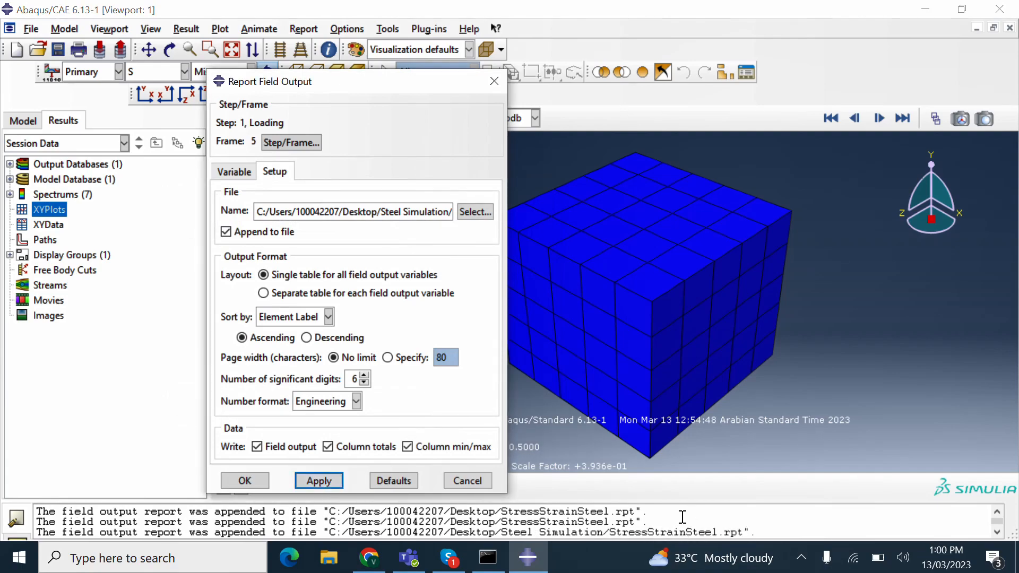
{"action": "left_click", "coordinate": [495, 81]}
{"action": "left_click", "coordinate": [934, 8]}
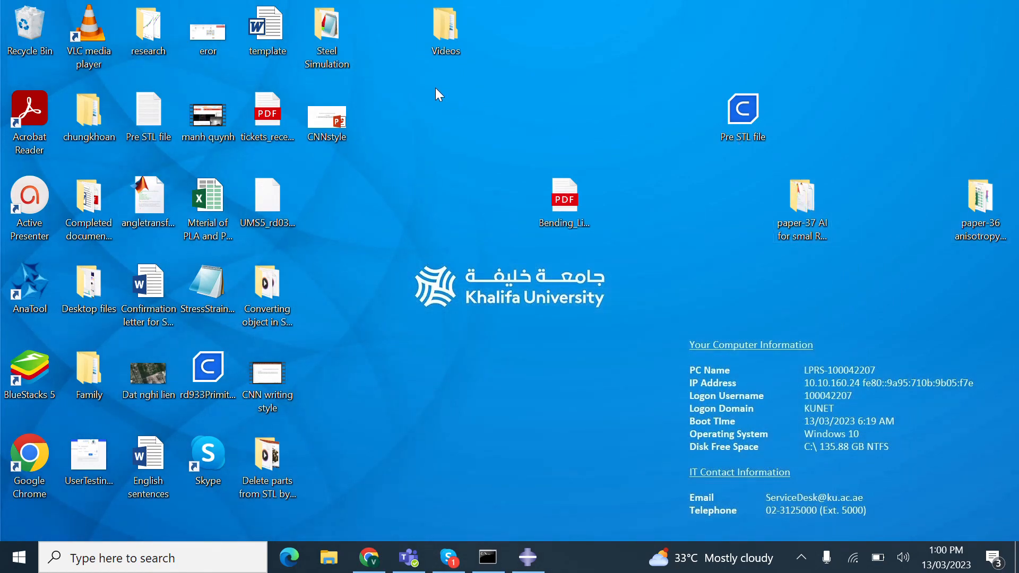
- Open StressStrainSteel from the Steel Simulation folder in Notepad and scroll through it
{"action": "double_click", "coordinate": [342, 58]}
{"action": "double_click", "coordinate": [383, 110]}
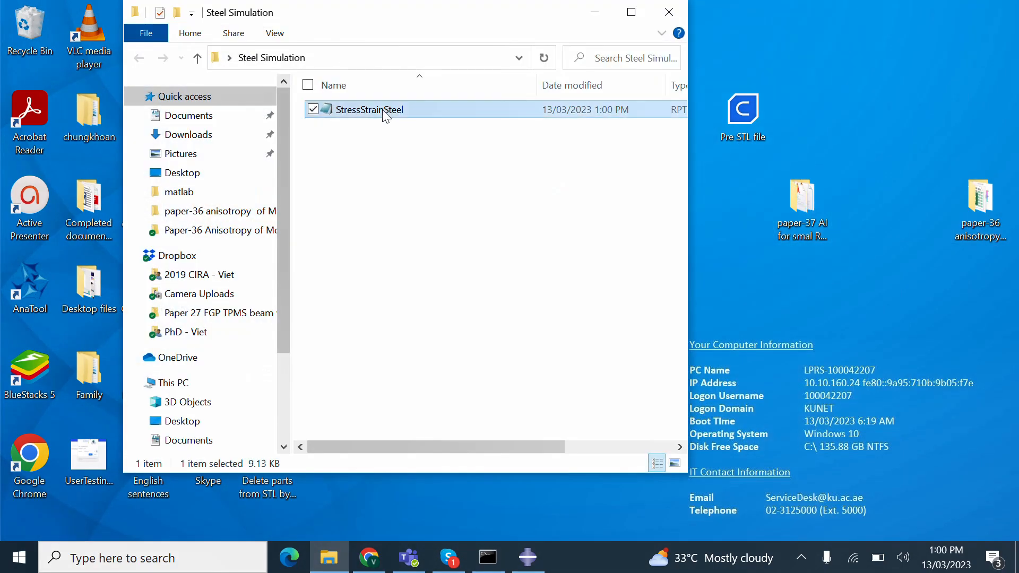
{"action": "scroll", "coordinate": [709, 346], "scroll_direction": "down", "scroll_amount": 1}
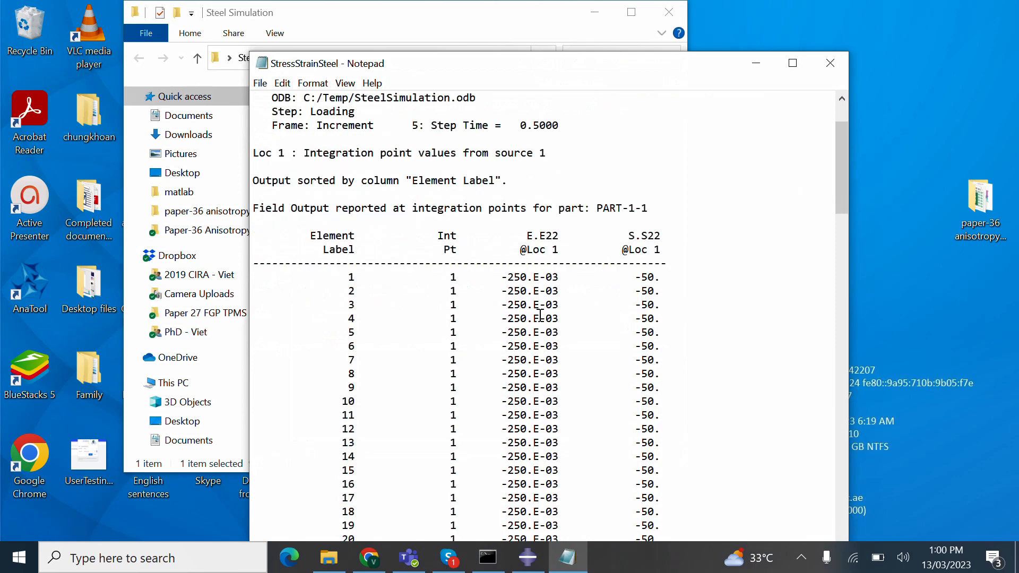
{"action": "left_click_drag", "start_coordinate": [841, 189], "coordinate": [820, 148]}
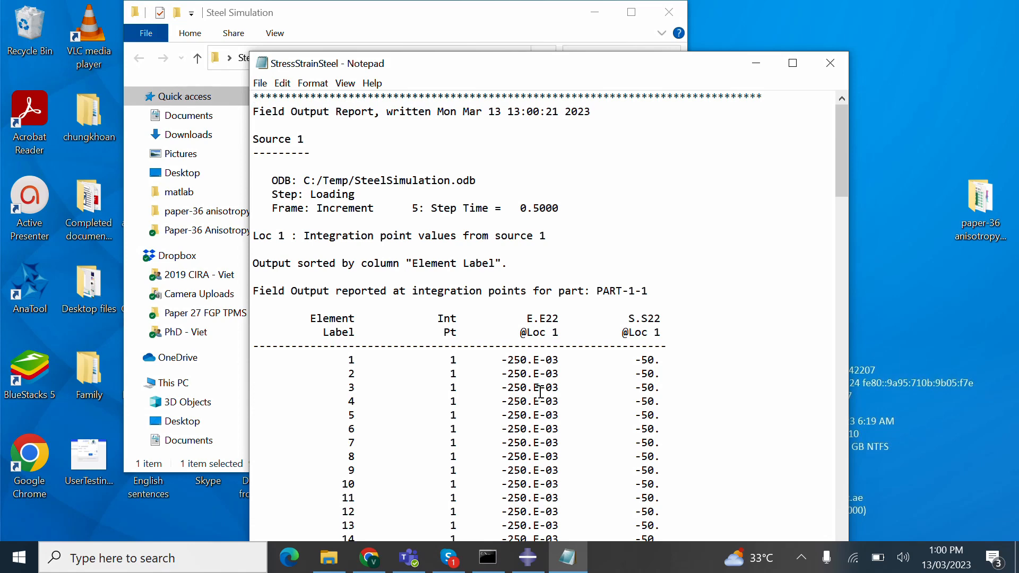
{"action": "scroll", "coordinate": [540, 392], "scroll_direction": "down", "scroll_amount": 5}
{"action": "scroll", "coordinate": [540, 391], "scroll_direction": "up", "scroll_amount": 5}
- Delete the header and Minimum–Total summary lines, leaving element rows 1–125, and select them all
{"action": "left_click_drag", "start_coordinate": [675, 344], "coordinate": [239, 94]}
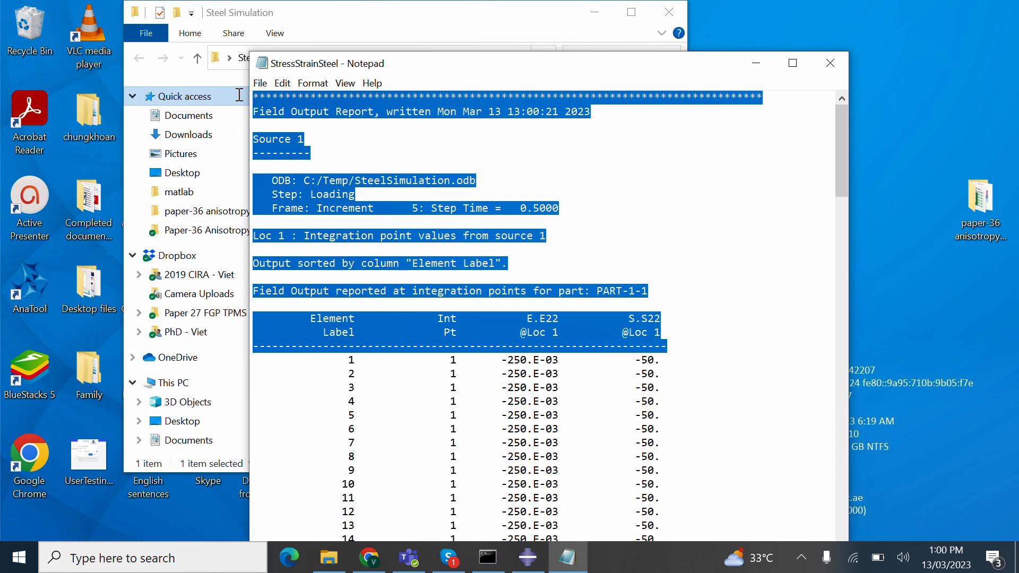
{"action": "key", "text": "Delete"}
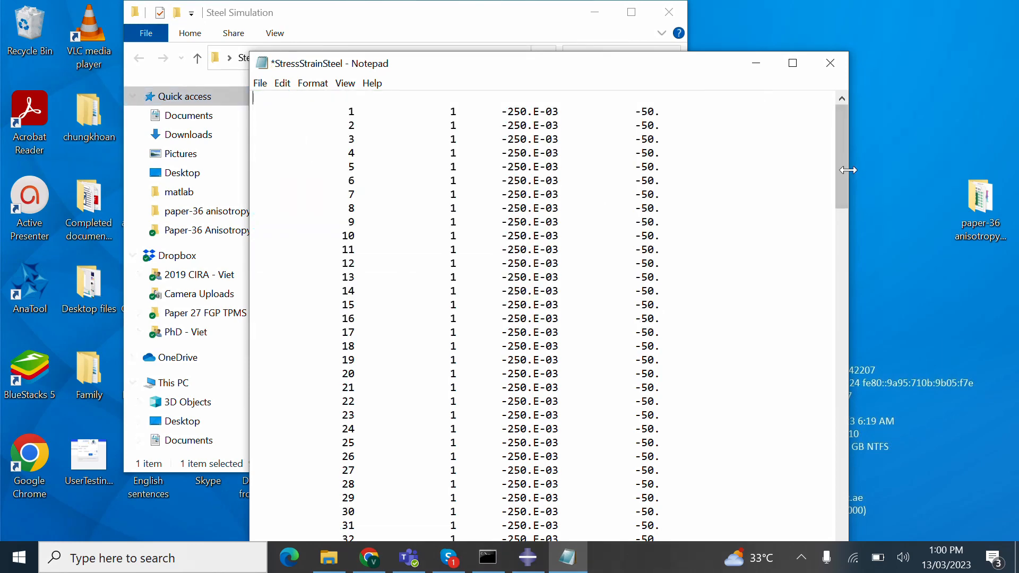
{"action": "left_click_drag", "start_coordinate": [847, 169], "coordinate": [228, 382]}
{"action": "key", "text": "Delete"}
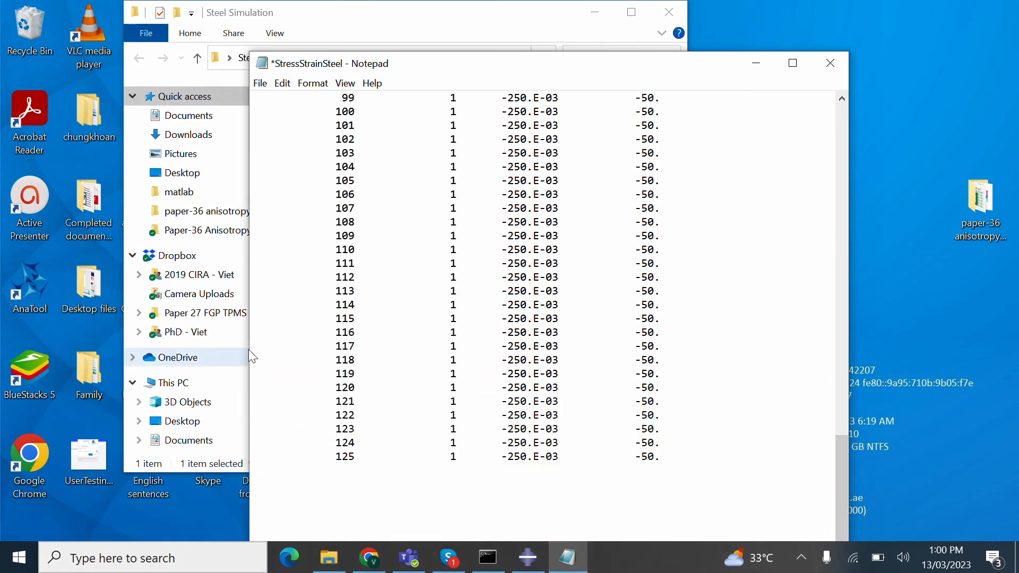
{"action": "left_click_drag", "start_coordinate": [730, 437], "coordinate": [640, 414]}
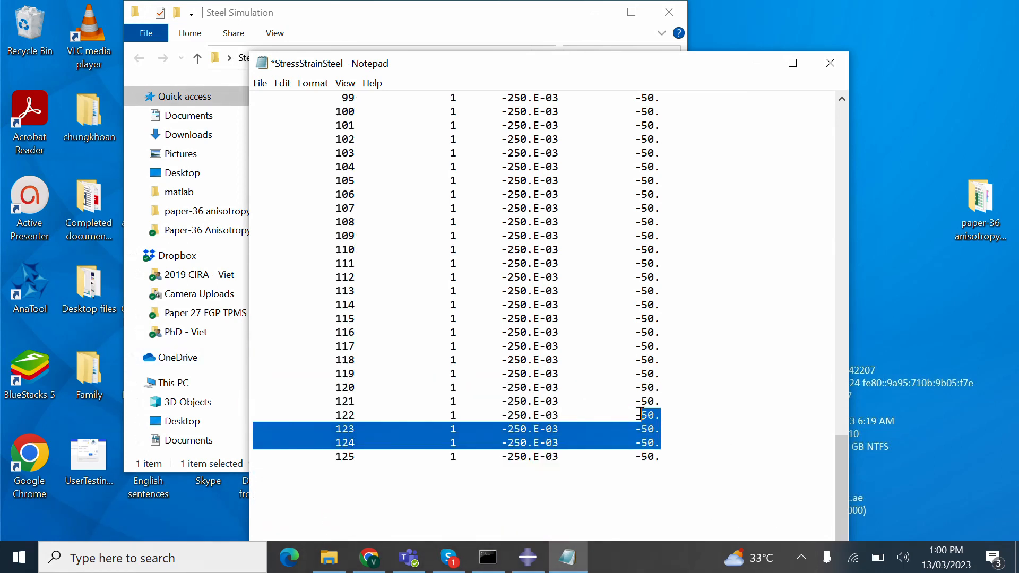
{"action": "key", "text": "ctrl+a"}
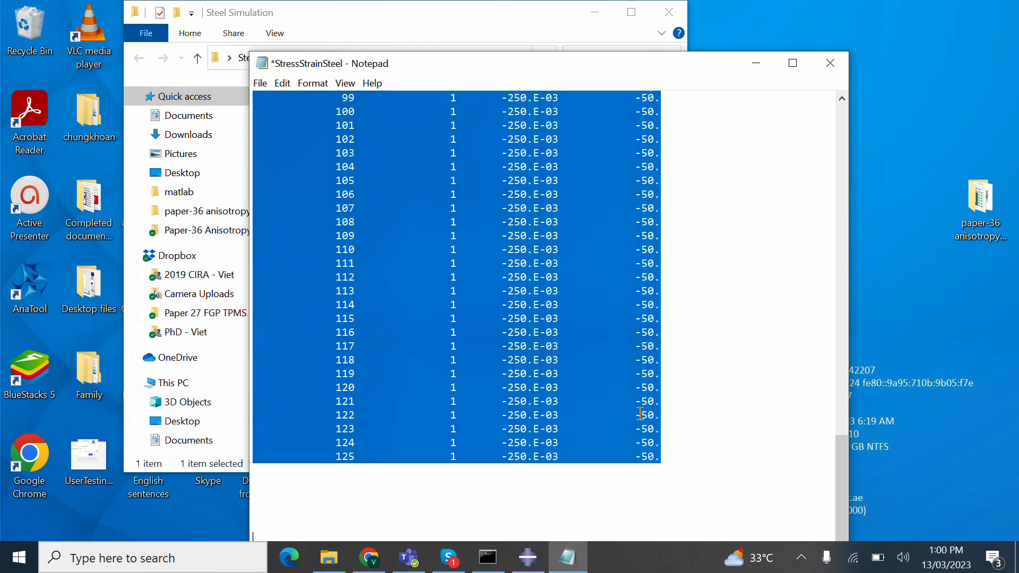
{"action": "left_click", "coordinate": [153, 558]}
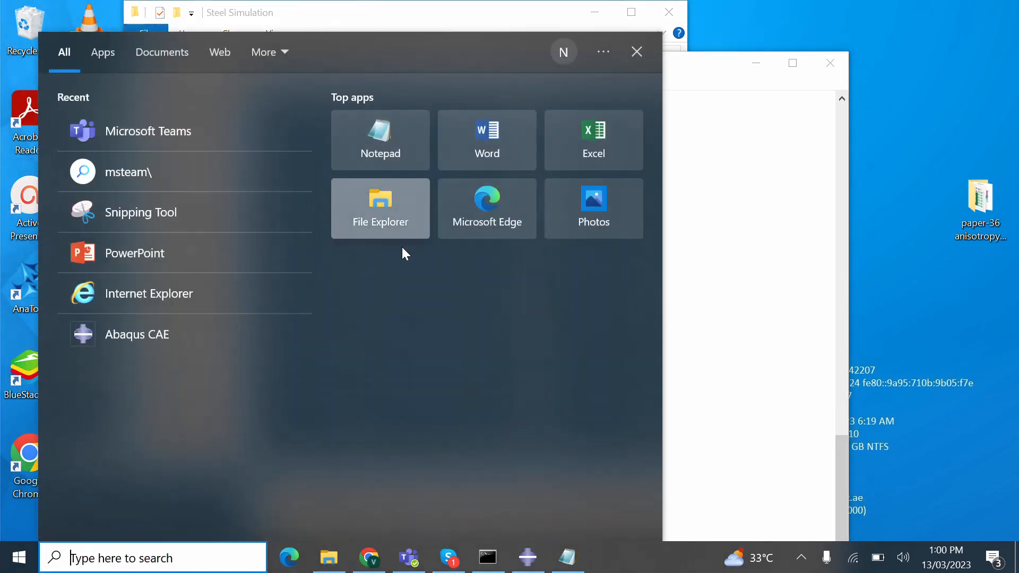
- Paste the report rows into cell F3 of a new blank Excel workbook
{"action": "left_click", "coordinate": [576, 163]}
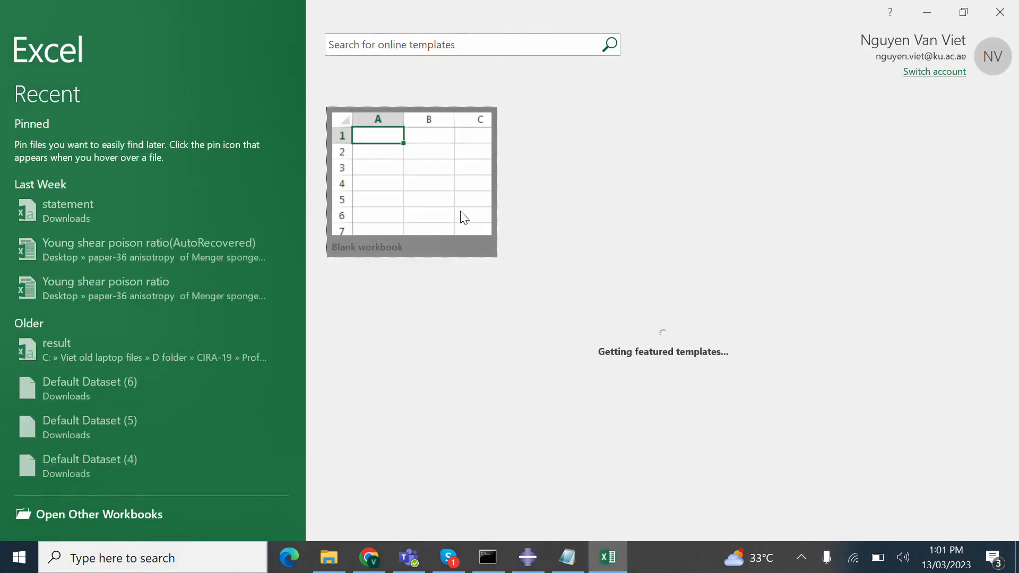
{"action": "left_click", "coordinate": [463, 217]}
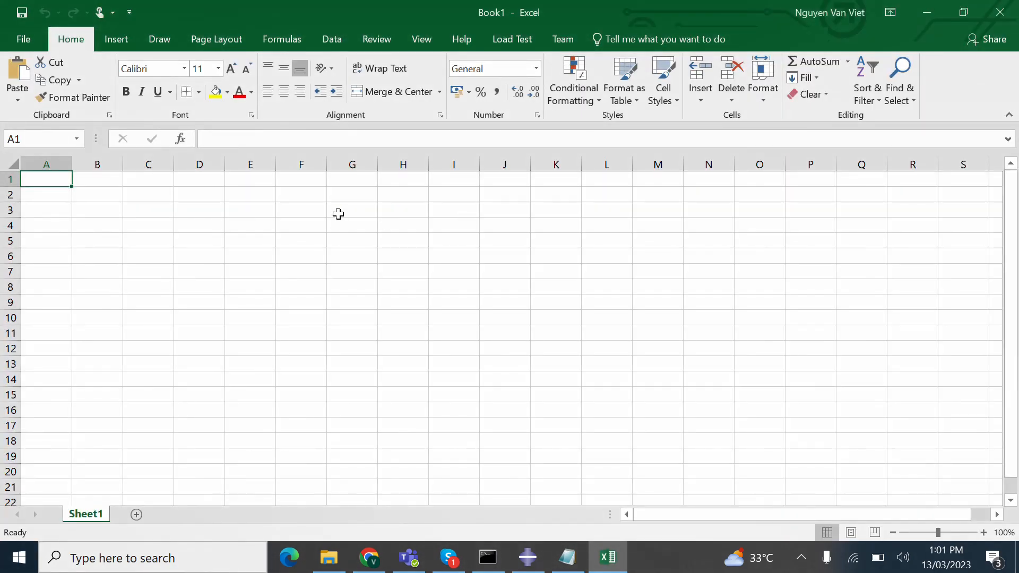
{"action": "left_click", "coordinate": [310, 211]}
{"action": "key", "text": "ctrl+v"}
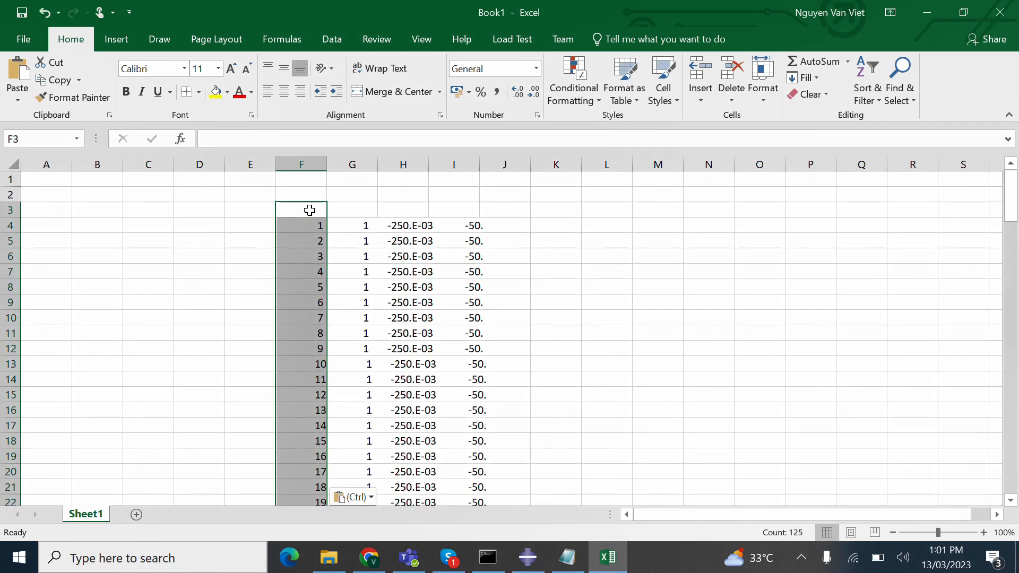
- Split the pasted data into columns with the Text Import Wizard, Delimited by Space
{"action": "left_click", "coordinate": [370, 497]}
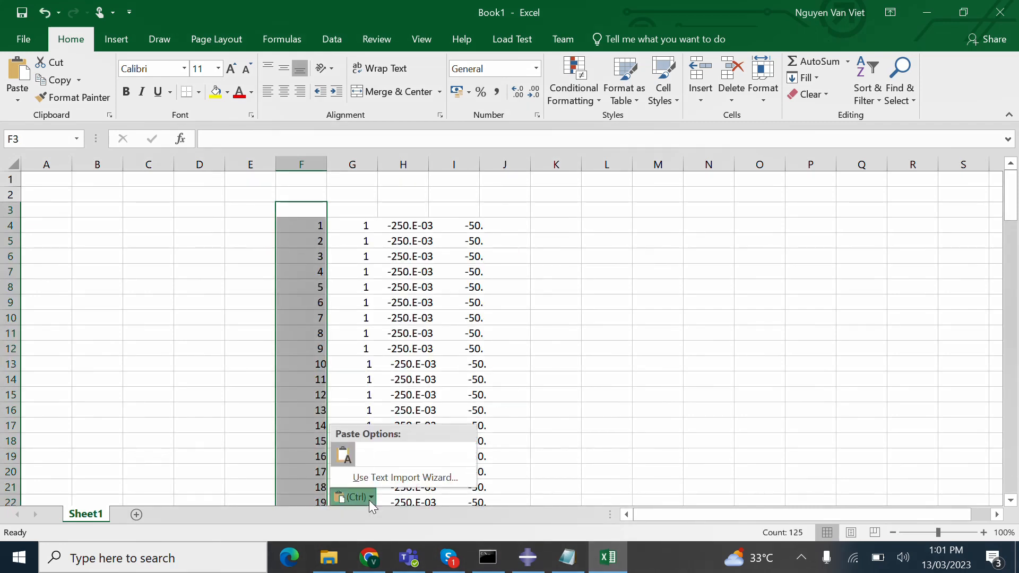
{"action": "left_click", "coordinate": [339, 452]}
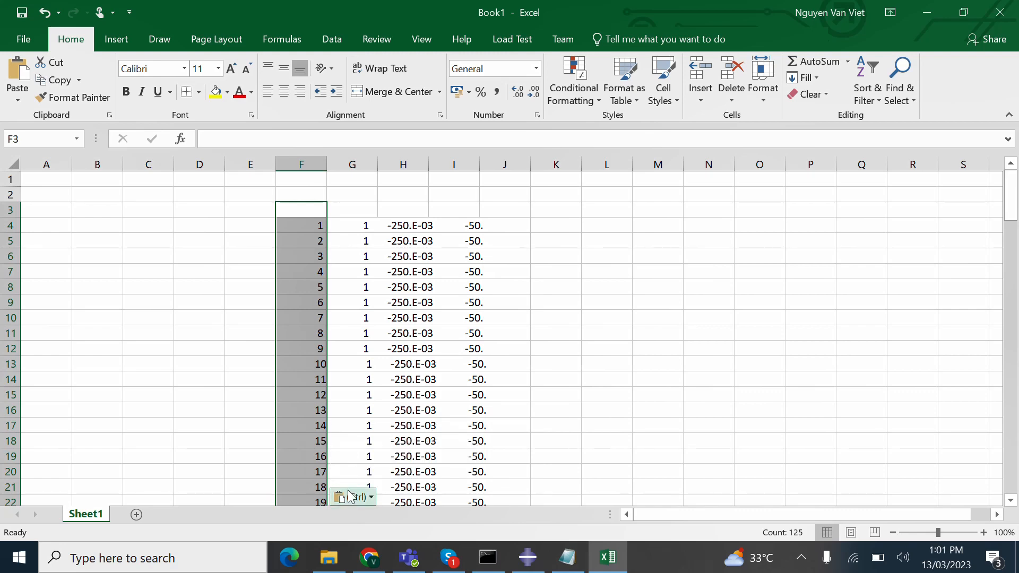
{"action": "left_click", "coordinate": [364, 495]}
{"action": "left_click", "coordinate": [368, 474]}
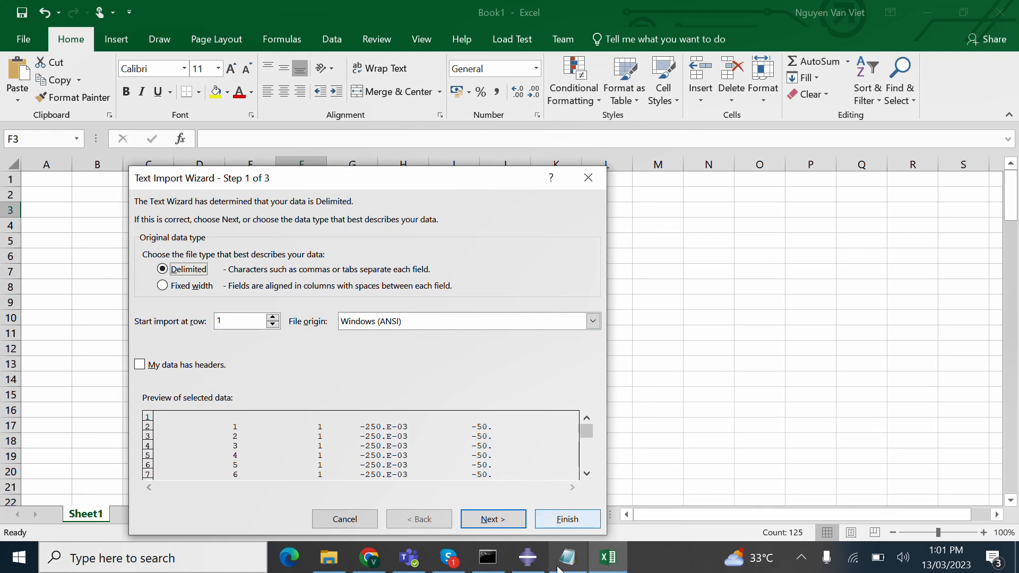
{"action": "left_click", "coordinate": [496, 521]}
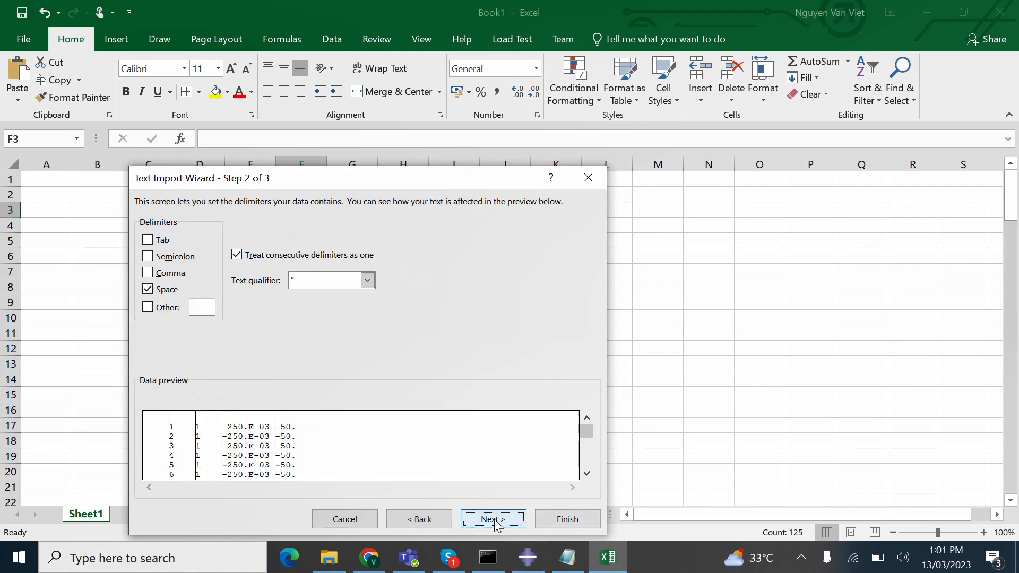
{"action": "left_click", "coordinate": [496, 521]}
{"action": "left_click", "coordinate": [559, 519]}
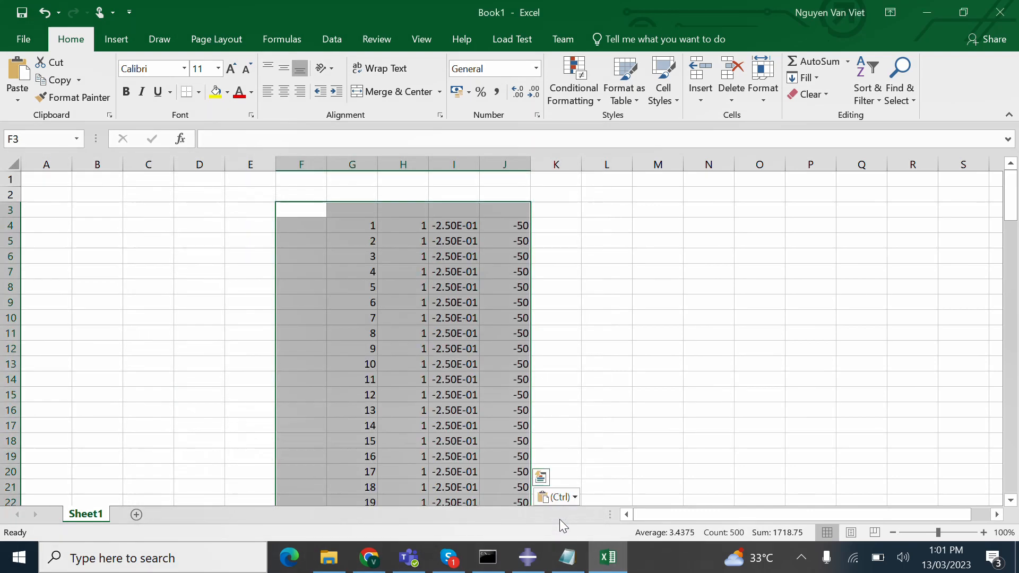
- Inspect the imported strain values in column I and -50 stress values in column J
{"action": "left_click", "coordinate": [595, 373]}
{"action": "left_click", "coordinate": [465, 212]}
{"action": "left_click", "coordinate": [518, 243]}
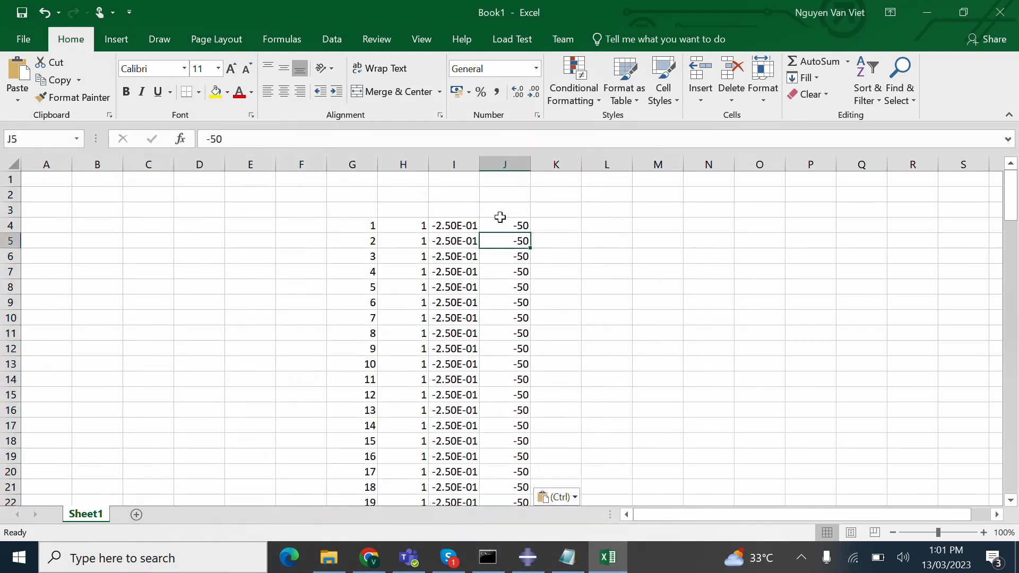
{"action": "left_click", "coordinate": [448, 164]}
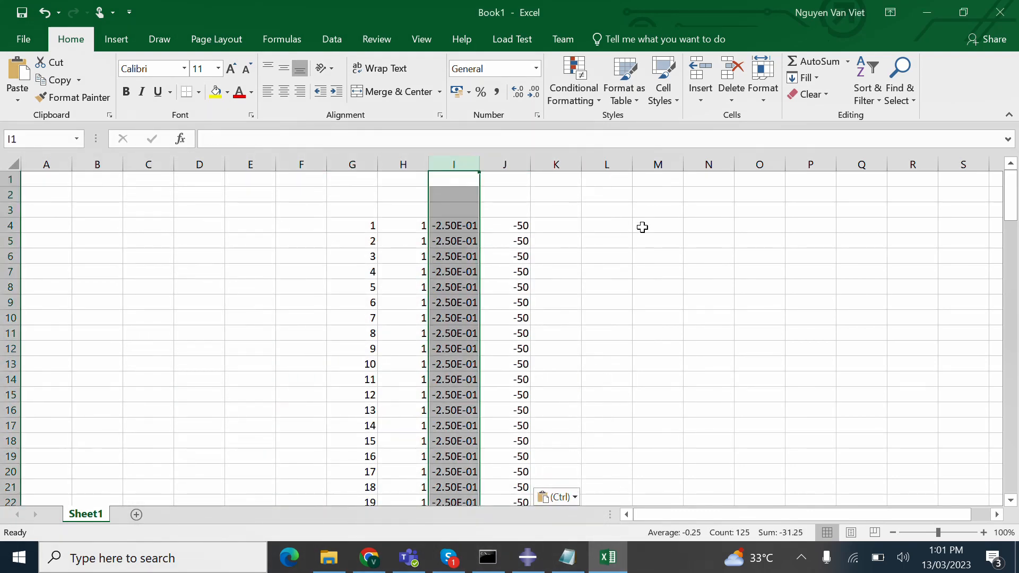
{"action": "scroll", "coordinate": [624, 332], "scroll_direction": "down", "scroll_amount": 7}
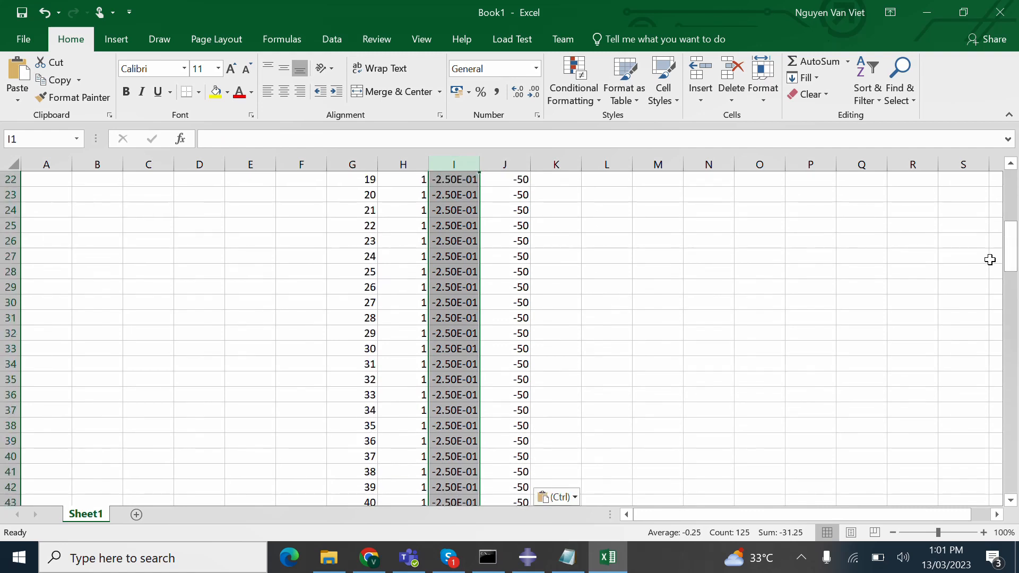
{"action": "left_click_drag", "start_coordinate": [1008, 249], "coordinate": [1004, 162]}
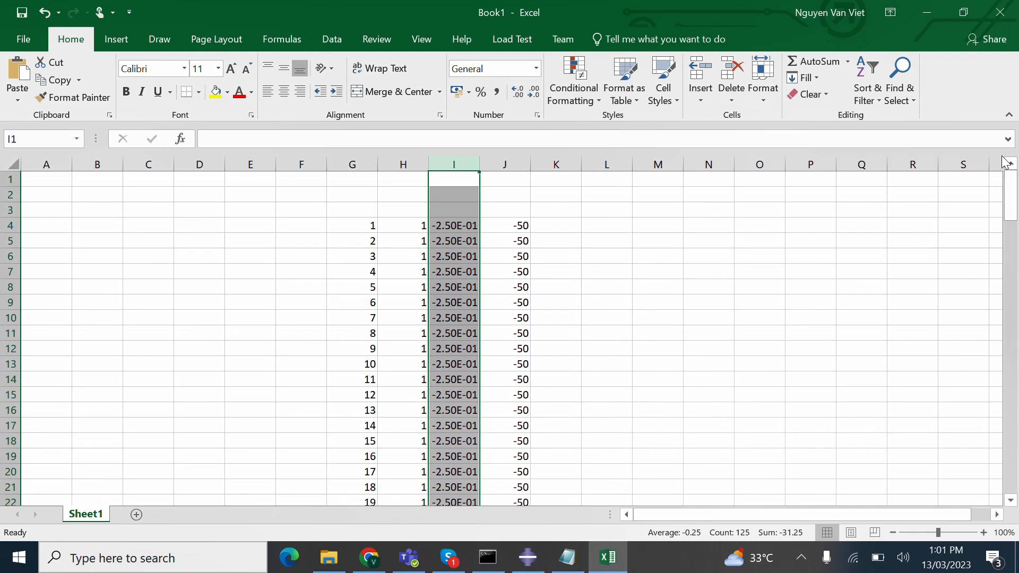
{"action": "left_click", "coordinate": [502, 163]}
{"action": "left_click", "coordinate": [454, 161]}
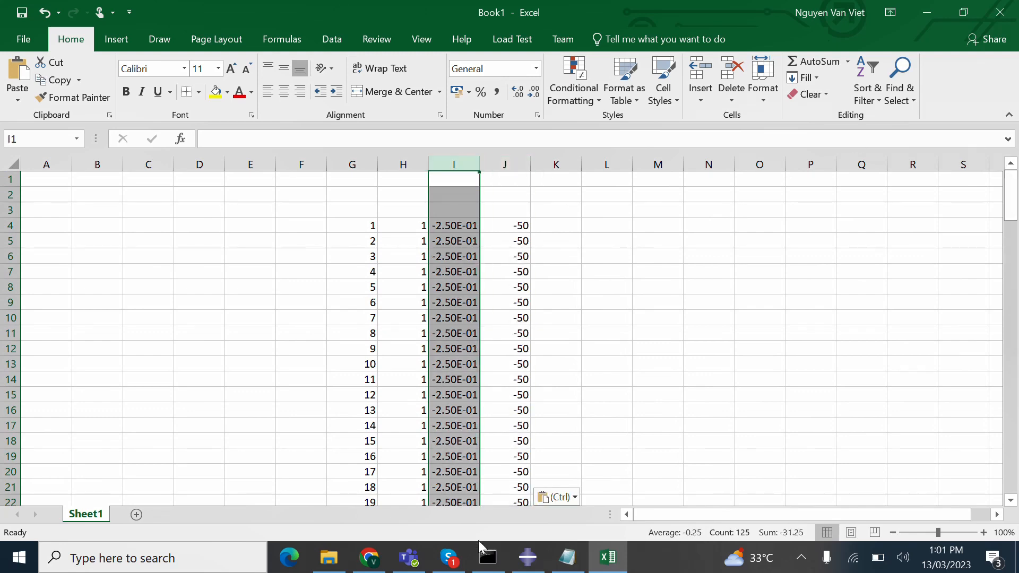
{"action": "left_click", "coordinate": [527, 557]}
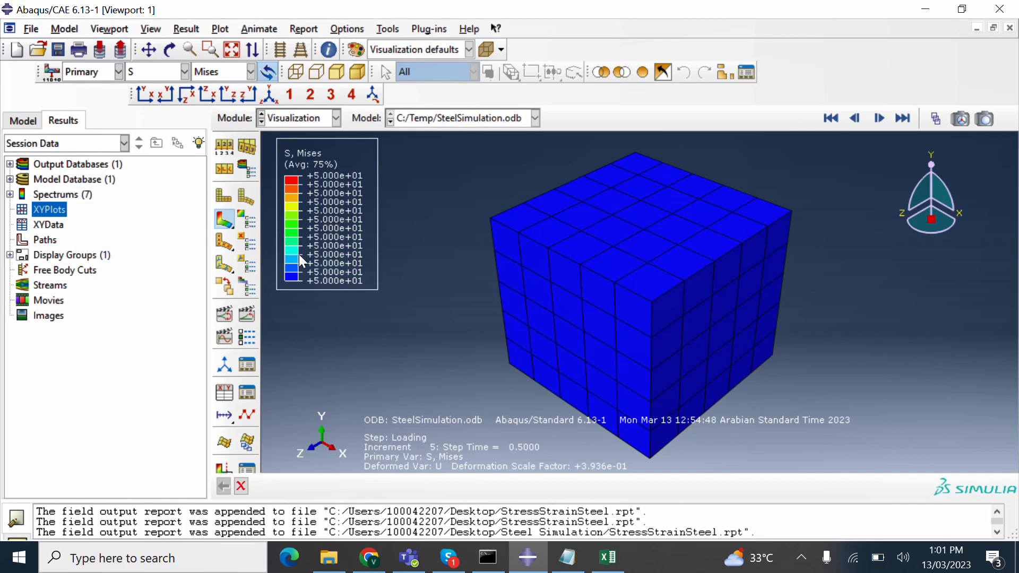
- Browse the Result and Plot menu options without changing any settings
{"action": "left_click", "coordinate": [186, 30]}
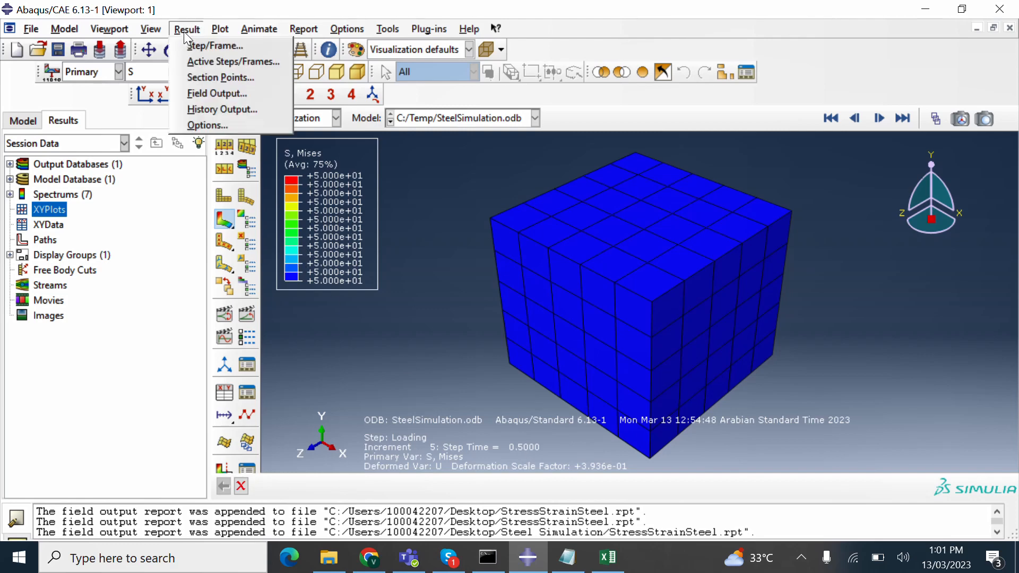
{"action": "left_click", "coordinate": [197, 98]}
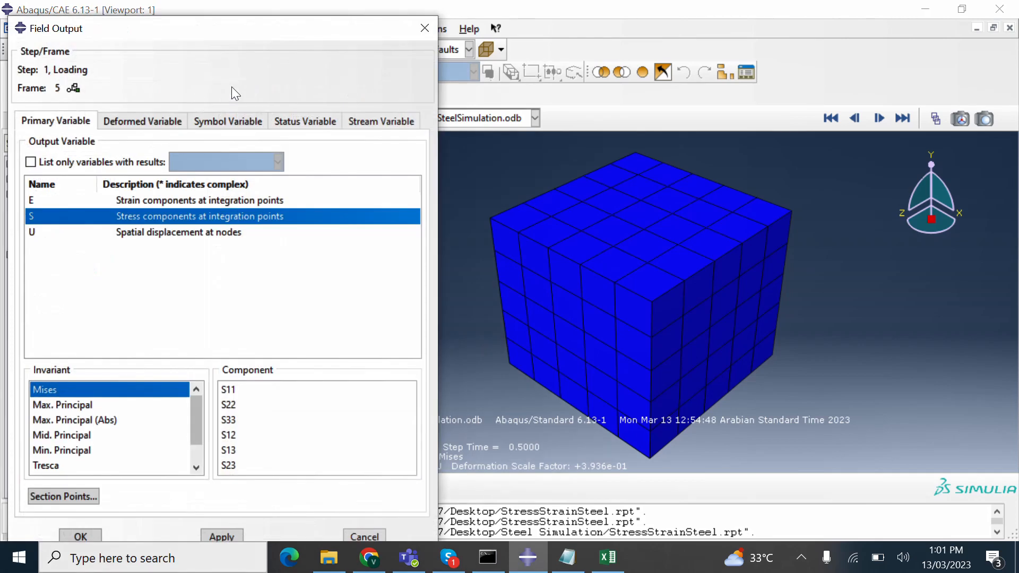
{"action": "left_click", "coordinate": [424, 28]}
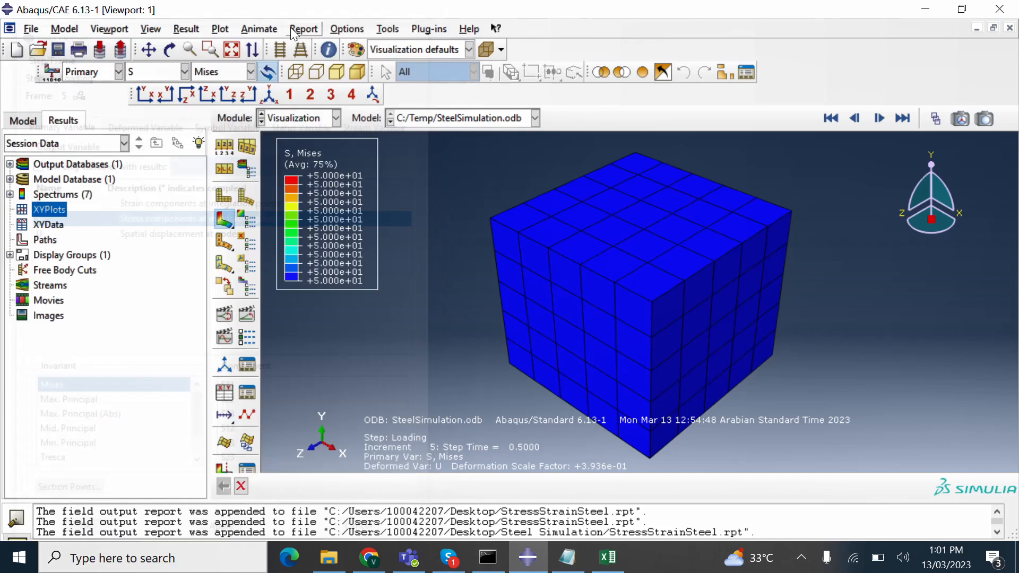
{"action": "left_click", "coordinate": [218, 31]}
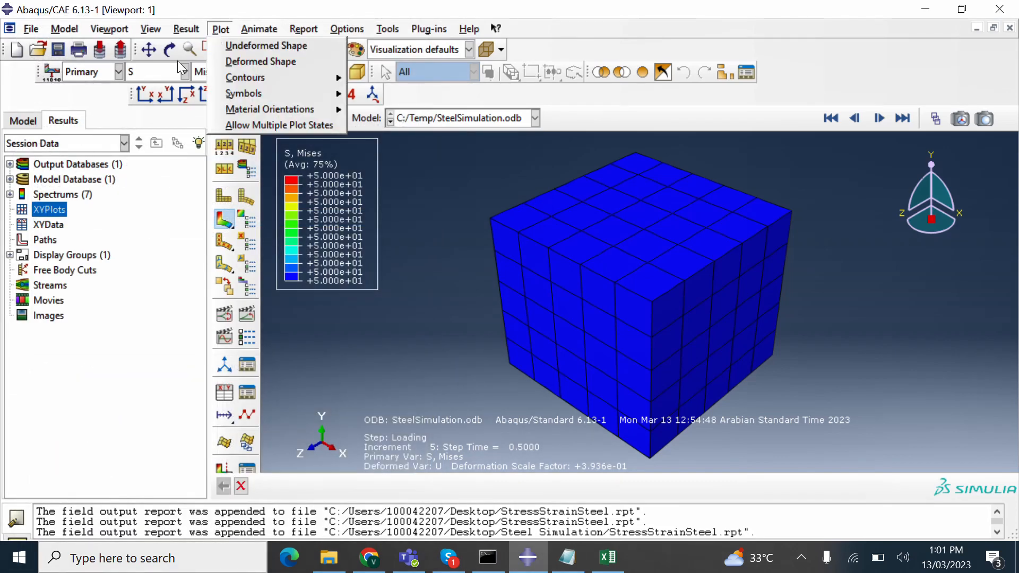
- Create XY data from ODB field output and tick the E22 strain component
{"action": "left_click", "coordinate": [39, 222]}
{"action": "double_click", "coordinate": [37, 218]}
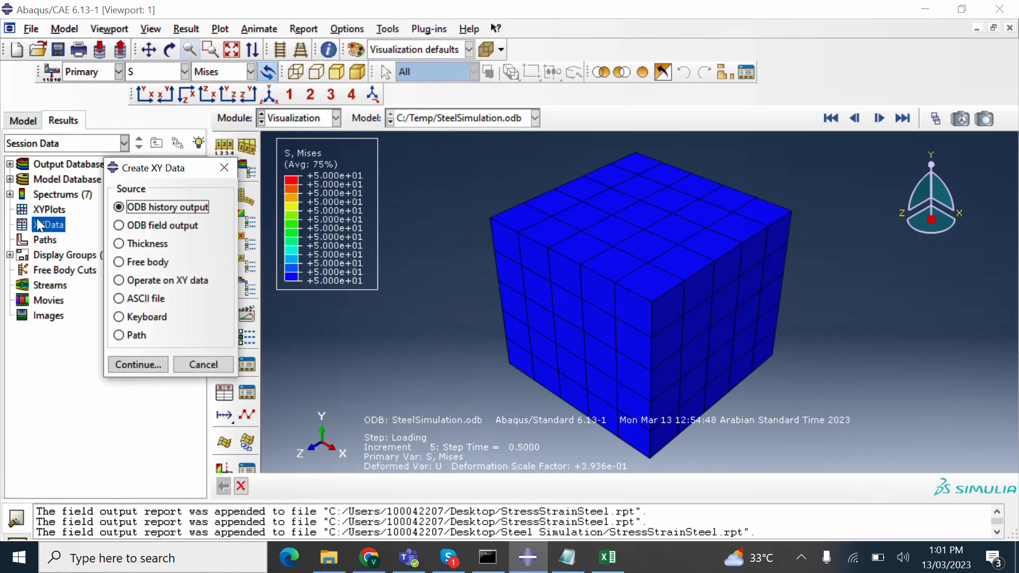
{"action": "left_click", "coordinate": [130, 227]}
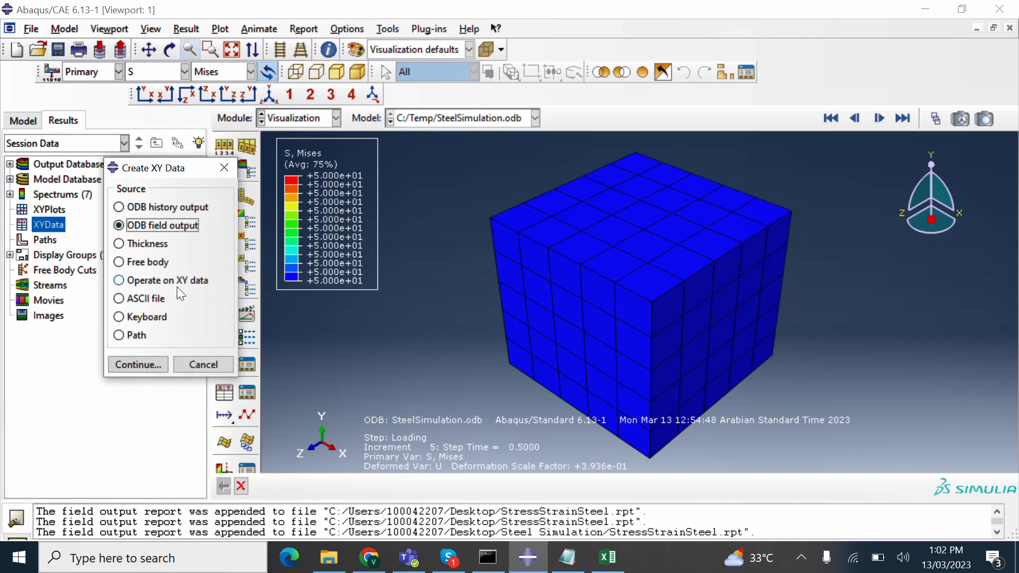
{"action": "left_click", "coordinate": [145, 365]}
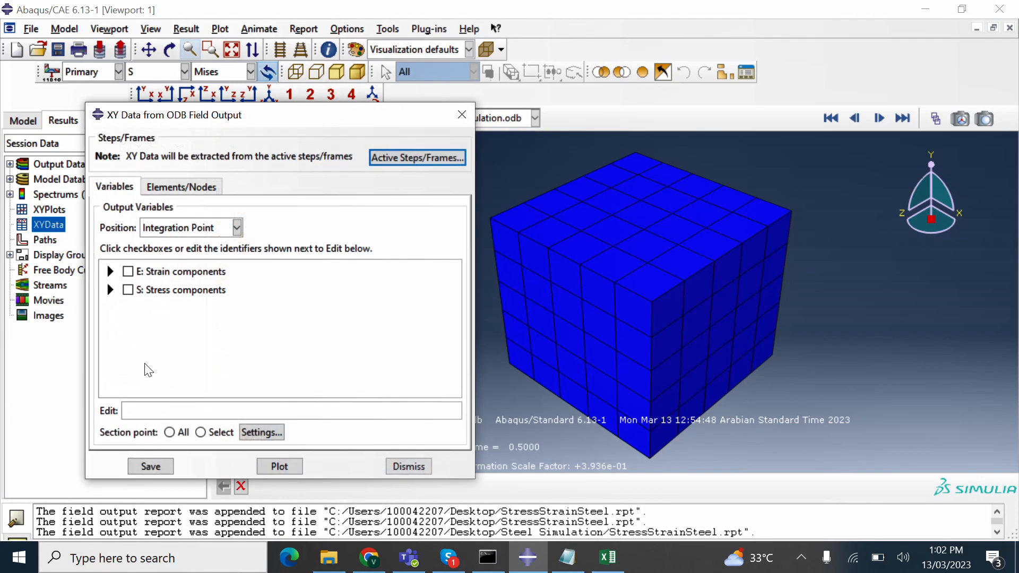
{"action": "left_click", "coordinate": [111, 272]}
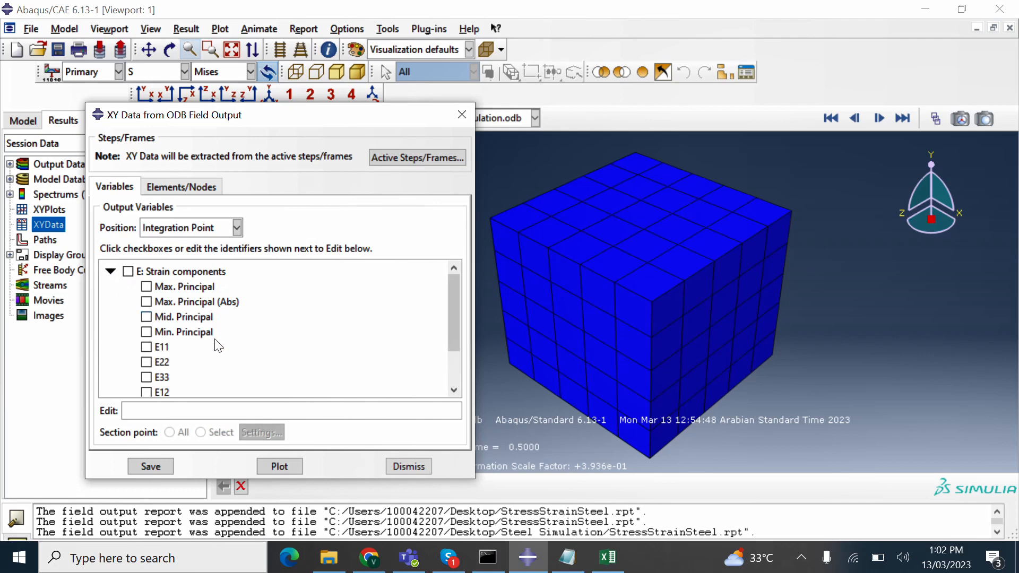
{"action": "scroll", "coordinate": [216, 341], "scroll_direction": "down", "scroll_amount": 3}
{"action": "left_click", "coordinate": [153, 300]}
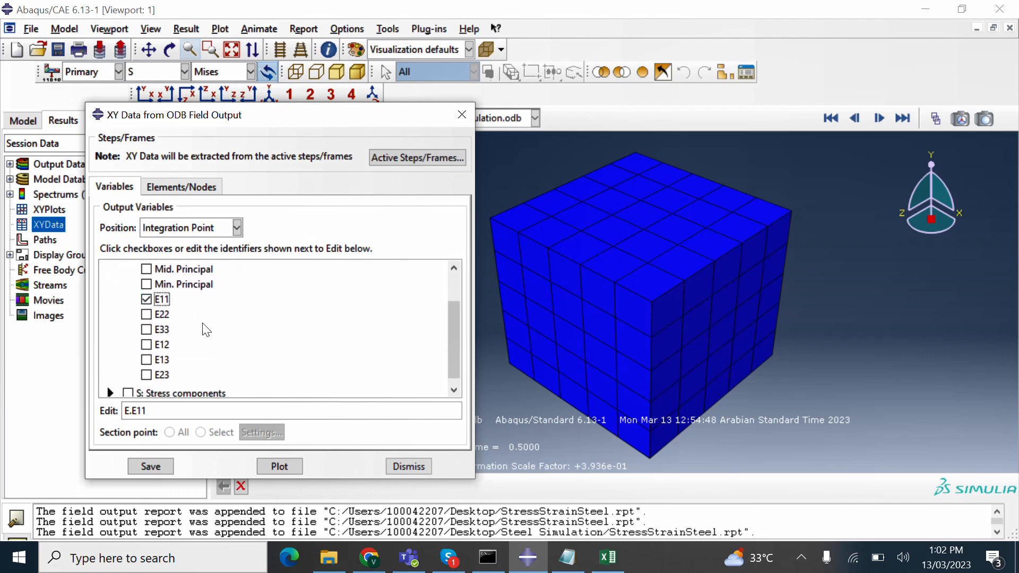
{"action": "left_click", "coordinate": [146, 299]}
{"action": "left_click", "coordinate": [147, 314]}
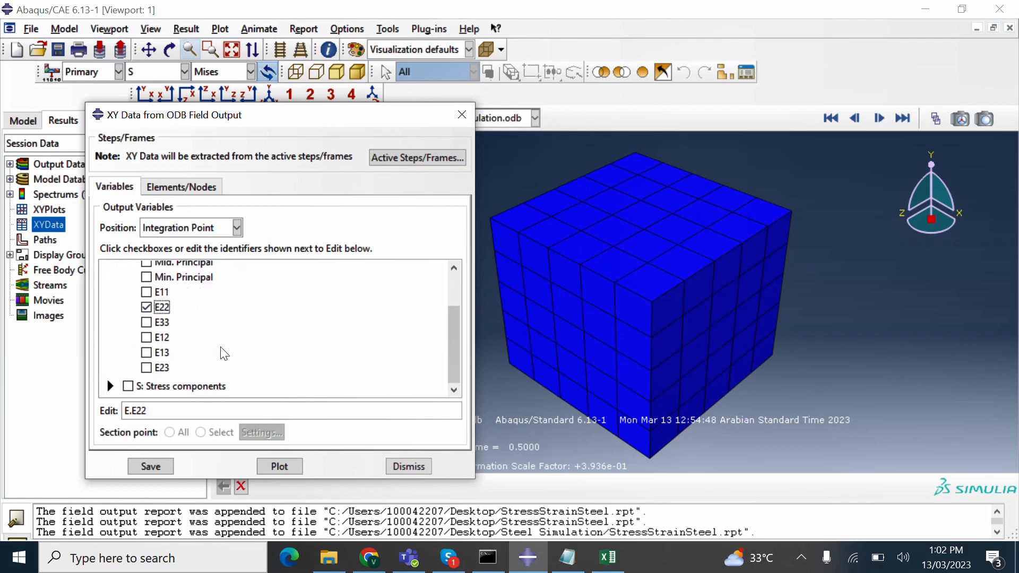
- Add S22 stress and attempt saving, dismissing the no-entity-selected error
{"action": "left_click", "coordinate": [110, 393]}
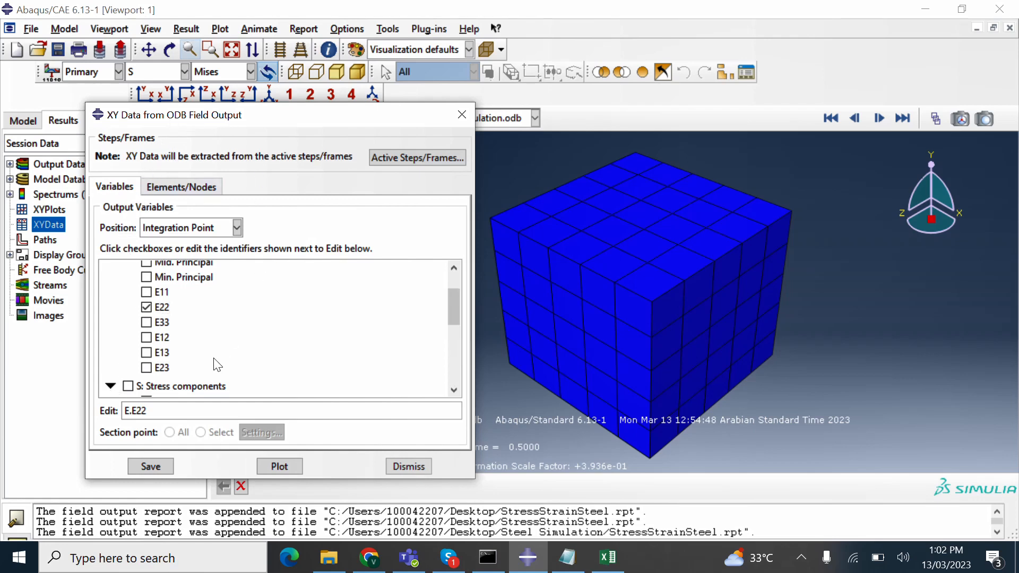
{"action": "scroll", "coordinate": [215, 365], "scroll_direction": "down", "scroll_amount": 4}
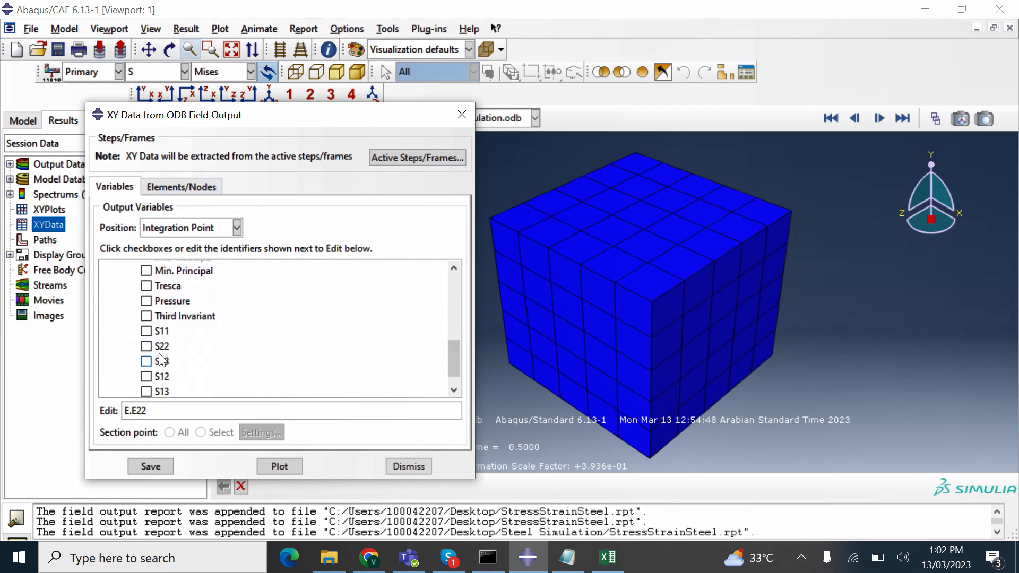
{"action": "left_click", "coordinate": [154, 347]}
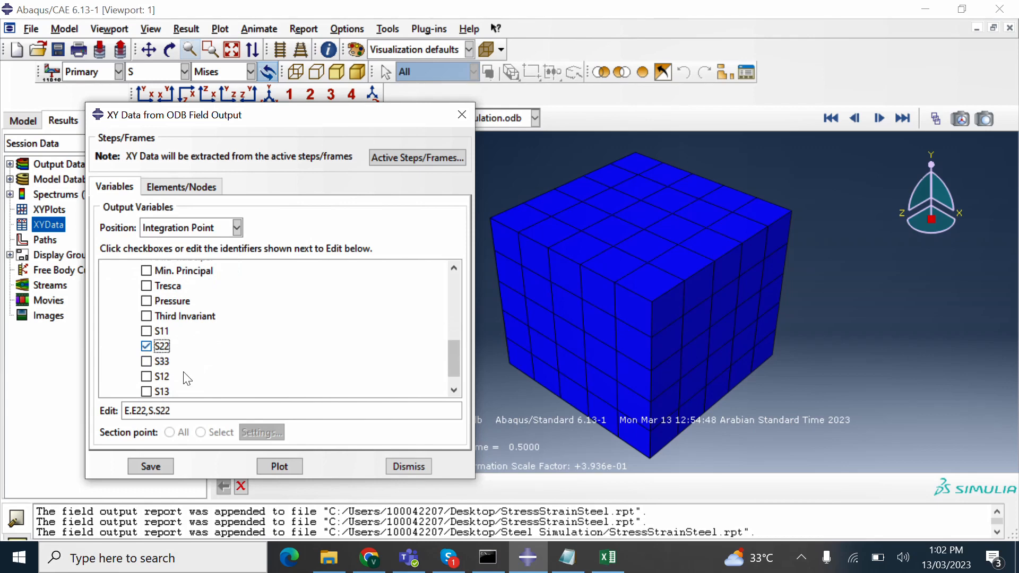
{"action": "left_click", "coordinate": [151, 467]}
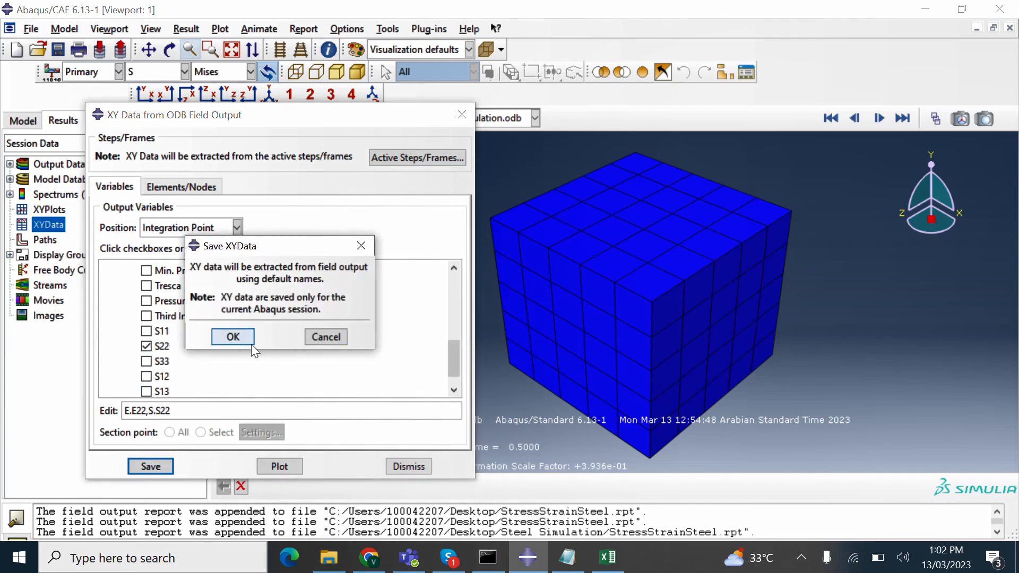
{"action": "left_click", "coordinate": [234, 337]}
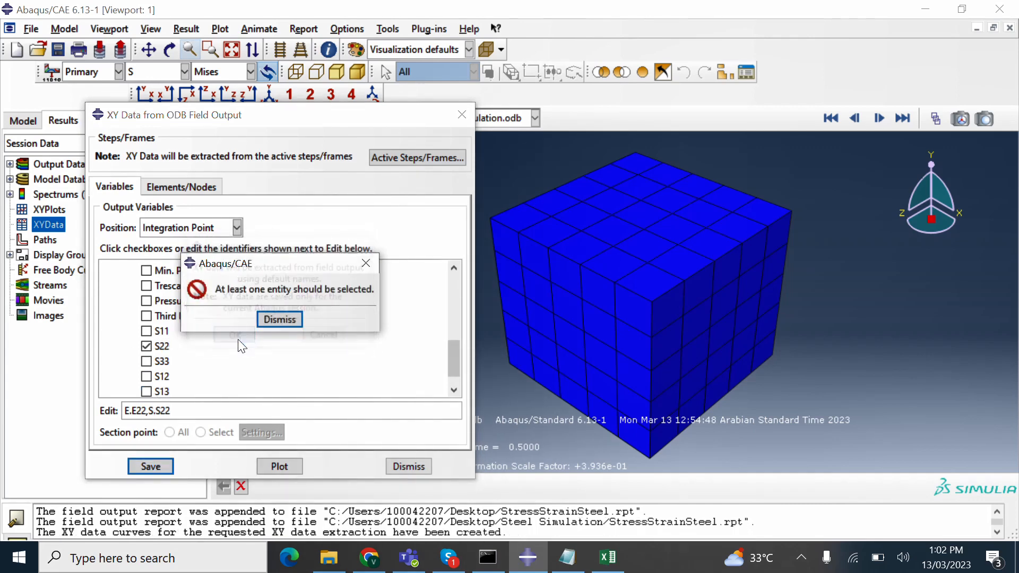
{"action": "left_click", "coordinate": [275, 322]}
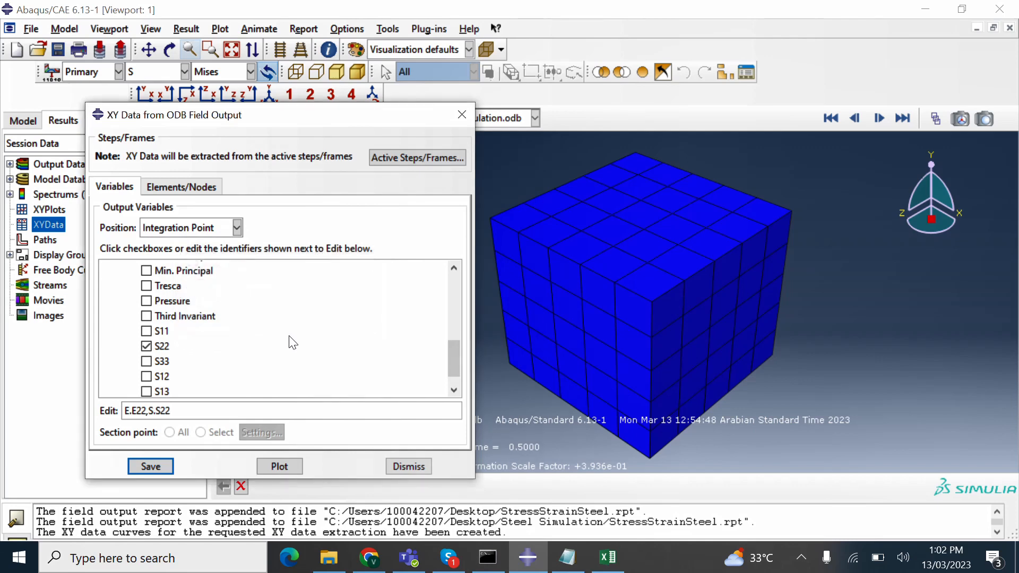
- Save E22 and S22 XY data for element 105, picked on the cube's right face
{"action": "left_click", "coordinate": [651, 289]}
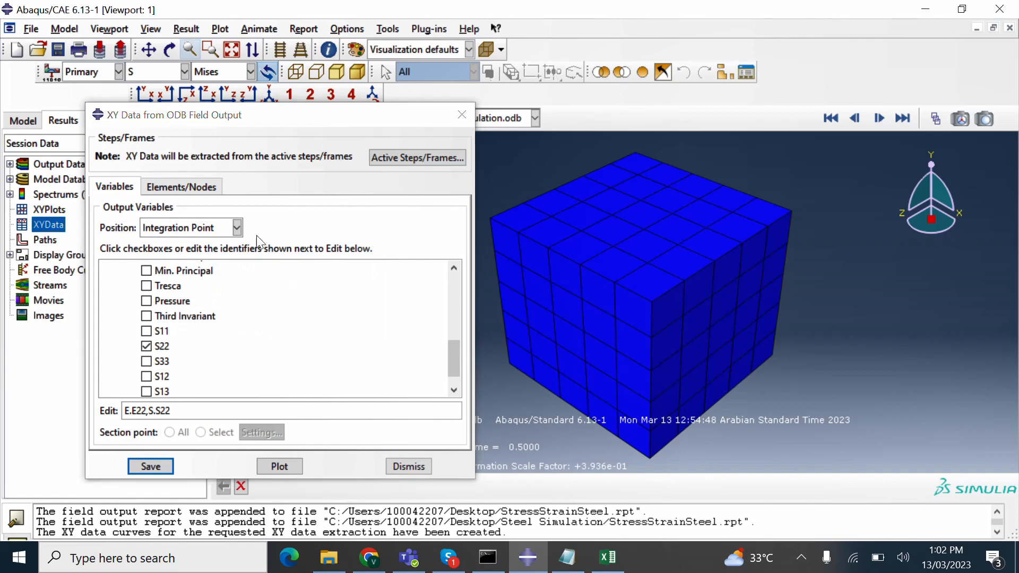
{"action": "scroll", "coordinate": [253, 345], "scroll_direction": "up", "scroll_amount": 5}
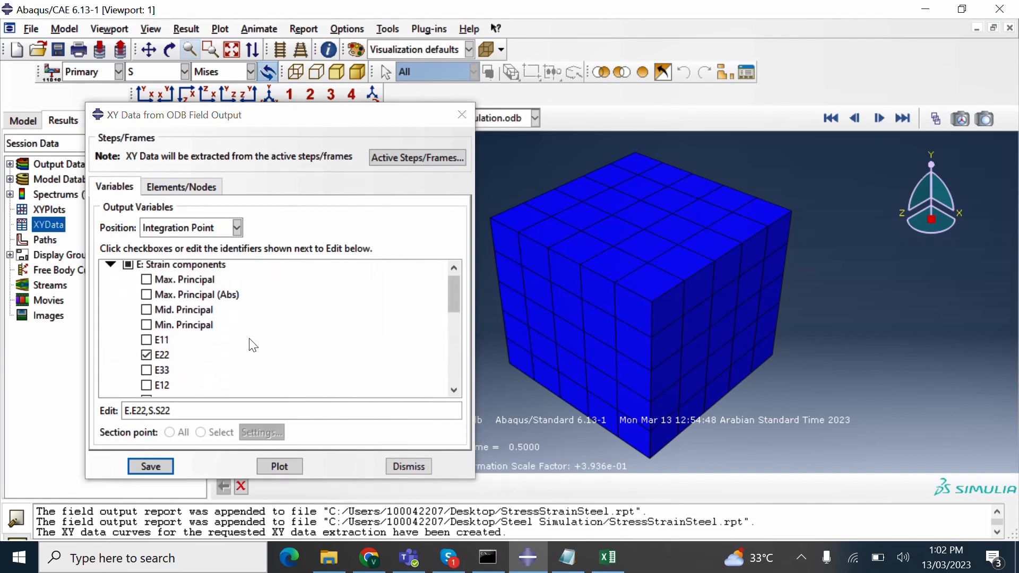
{"action": "left_click", "coordinate": [181, 186]}
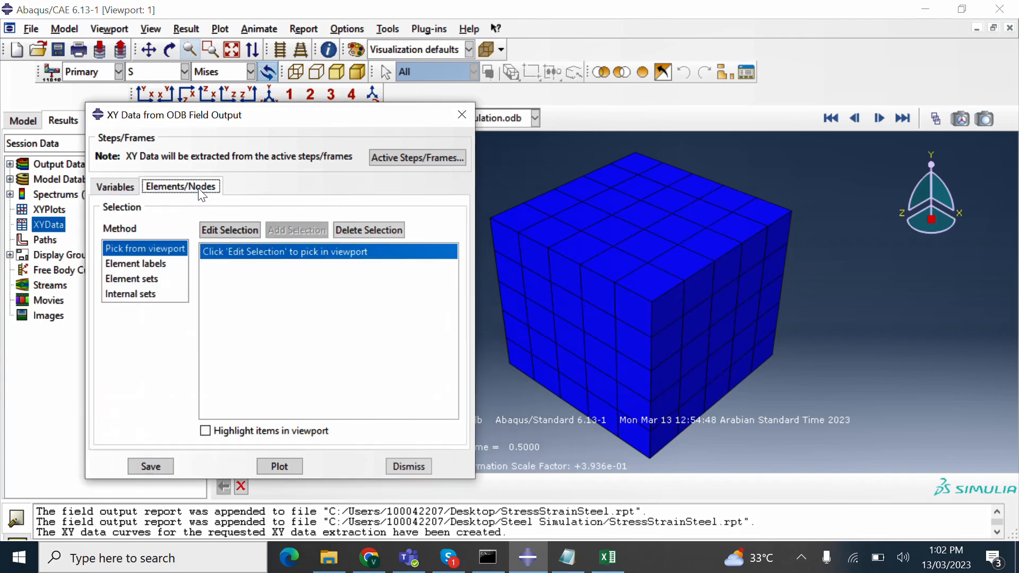
{"action": "left_click", "coordinate": [241, 232]}
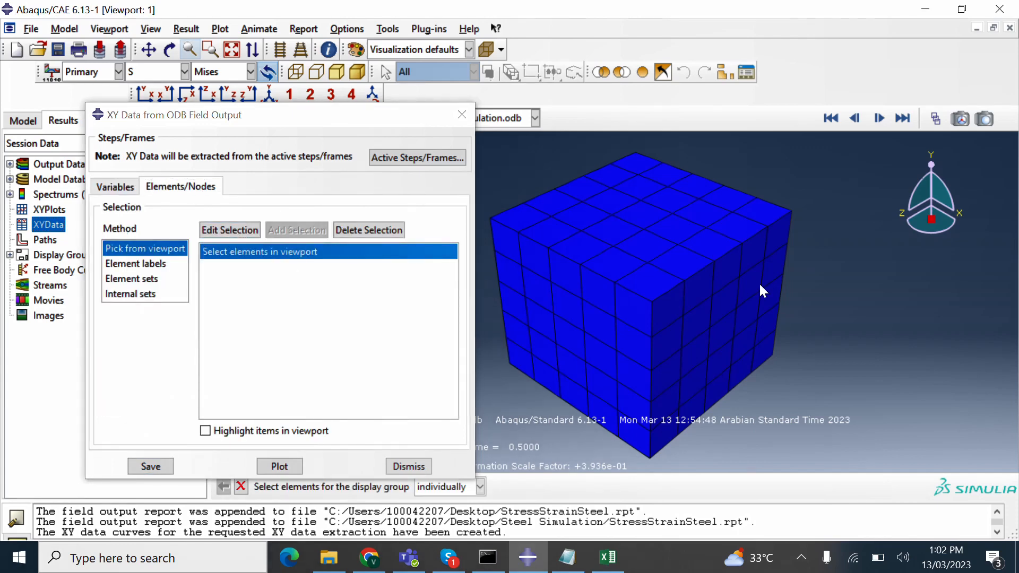
{"action": "left_click", "coordinate": [651, 299]}
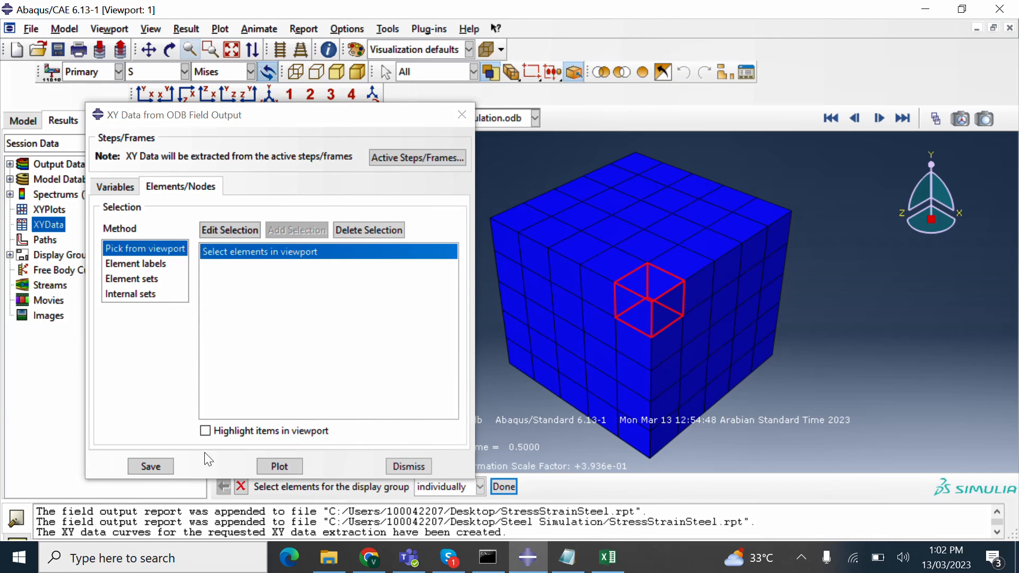
{"action": "left_click", "coordinate": [168, 471]}
{"action": "left_click", "coordinate": [233, 337]}
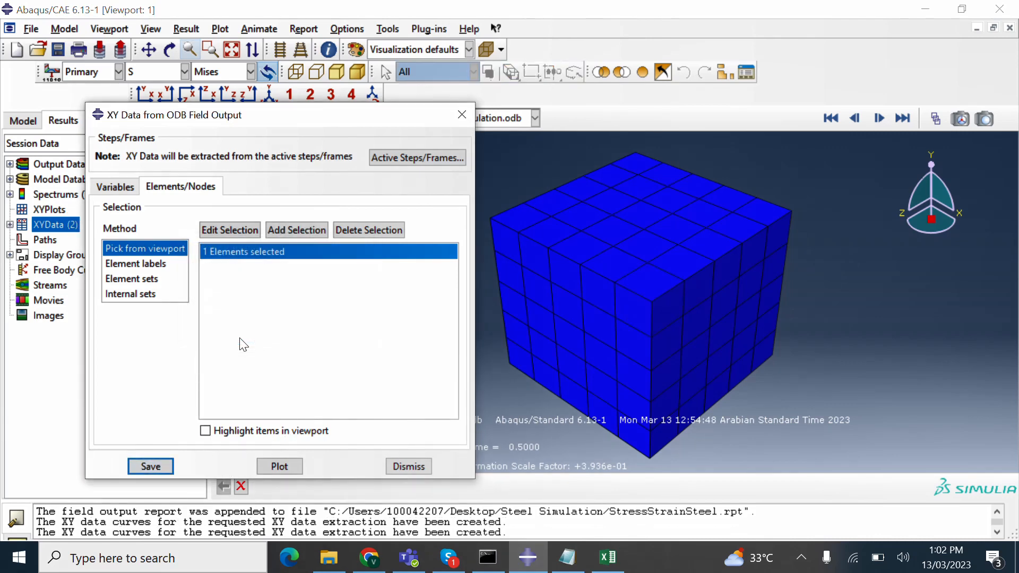
{"action": "left_click", "coordinate": [462, 114]}
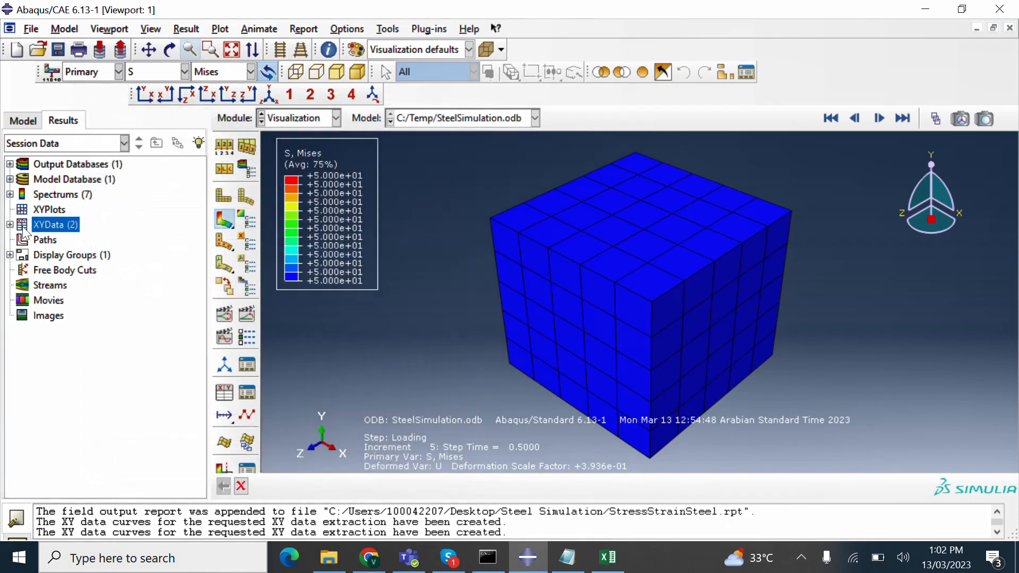
{"action": "left_click", "coordinate": [10, 225]}
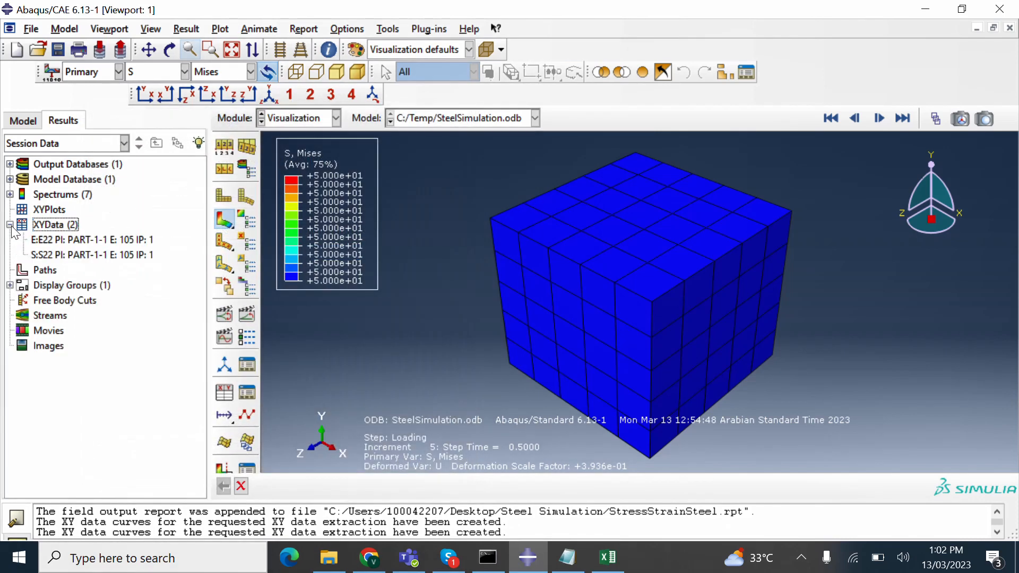
- Open the Operate on XY Data editor for building data from existing curves
{"action": "double_click", "coordinate": [52, 224]}
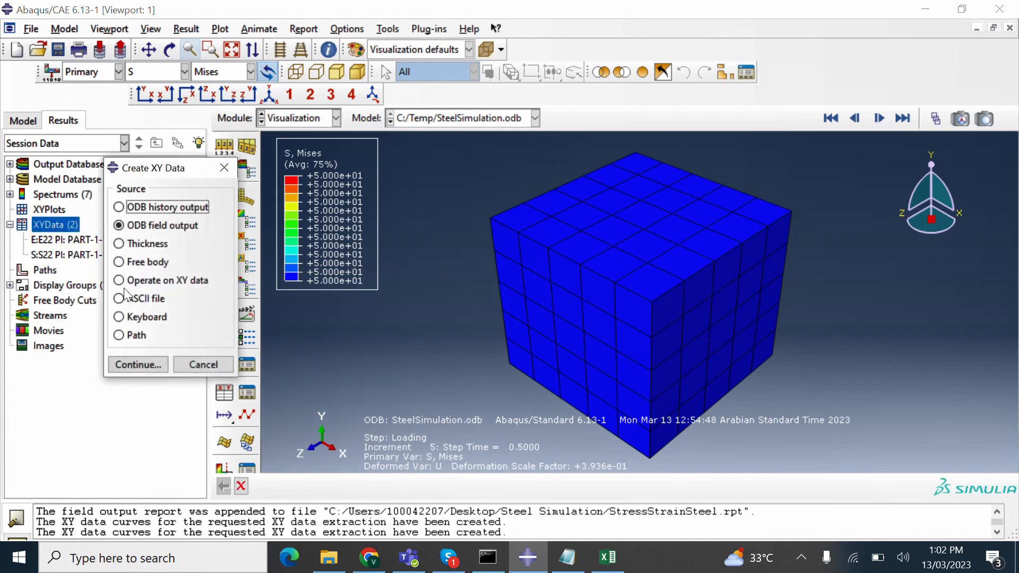
{"action": "left_click", "coordinate": [116, 280]}
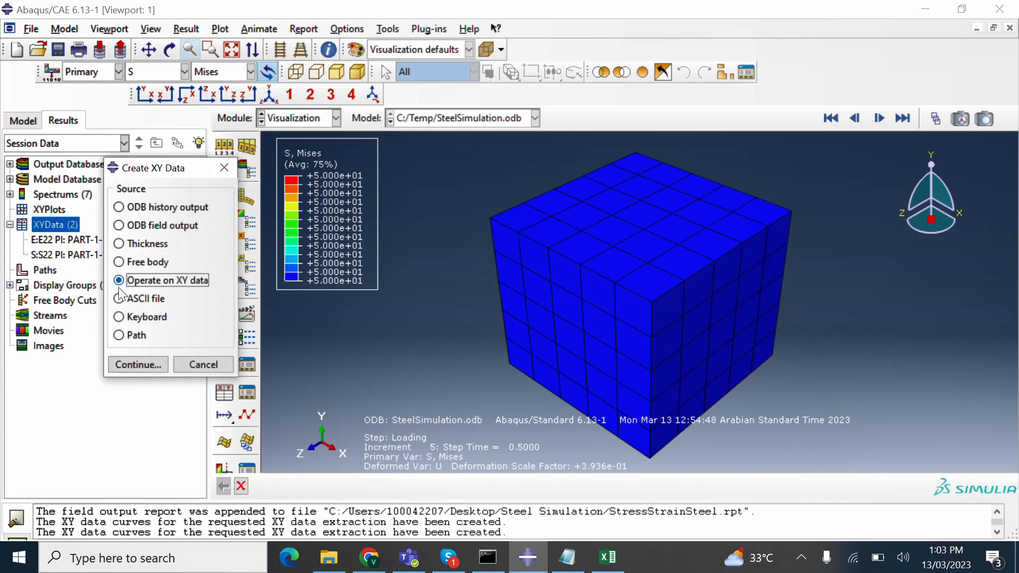
{"action": "left_click", "coordinate": [141, 362]}
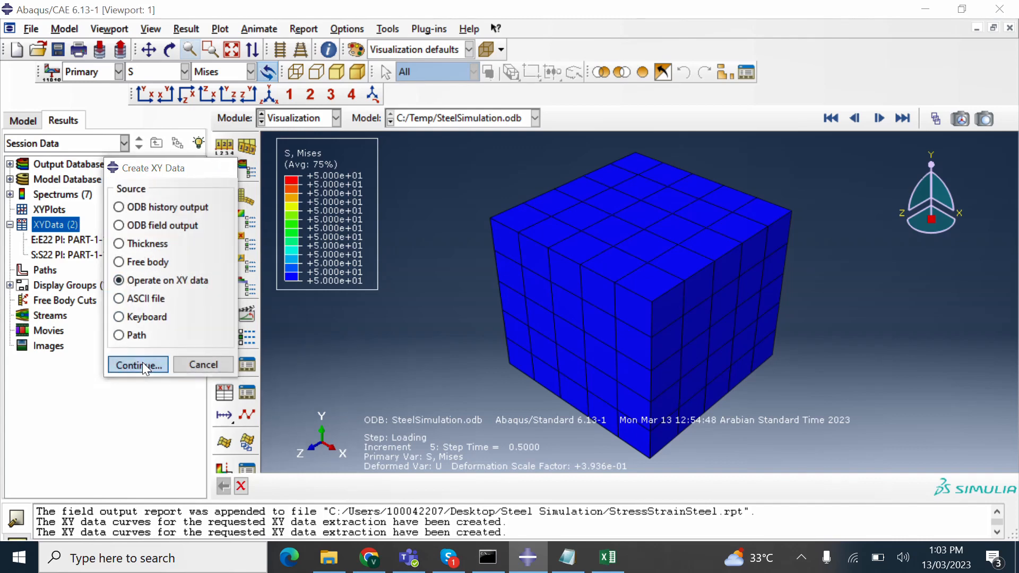
{"action": "left_click_drag", "start_coordinate": [173, 205], "coordinate": [585, 117]}
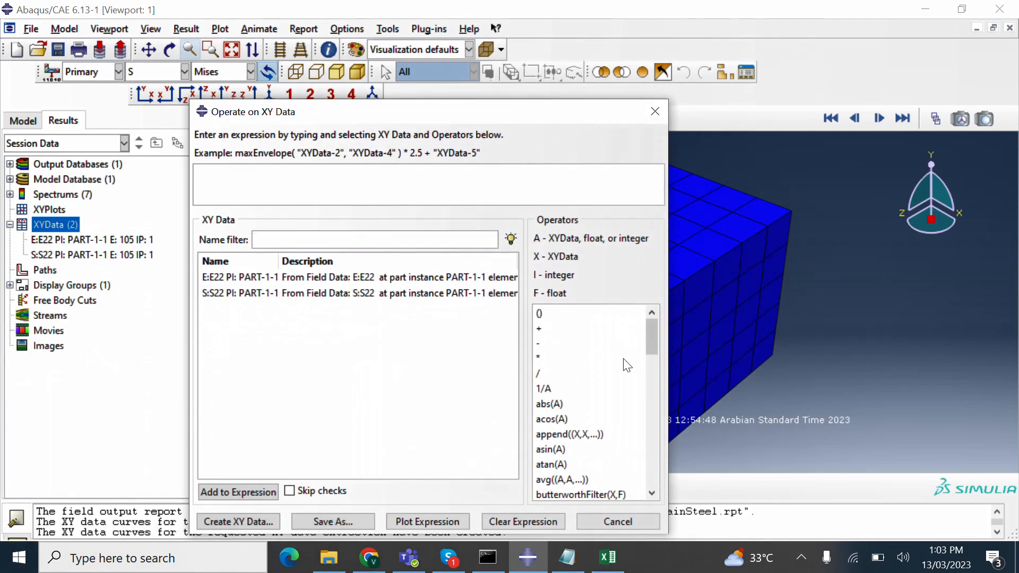
{"action": "scroll", "coordinate": [615, 392], "scroll_direction": "down", "scroll_amount": 2}
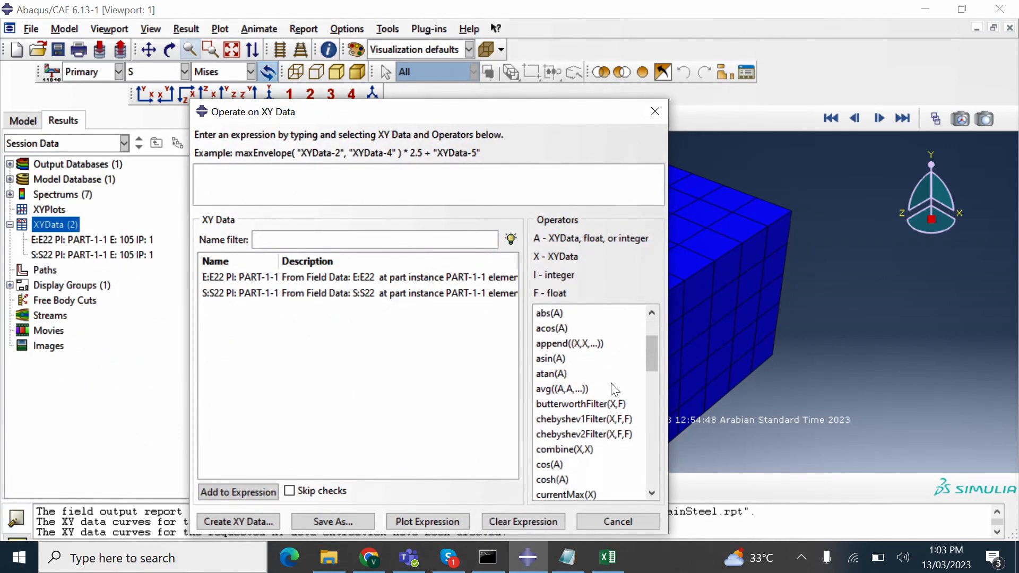
{"action": "scroll", "coordinate": [609, 380], "scroll_direction": "down", "scroll_amount": 1}
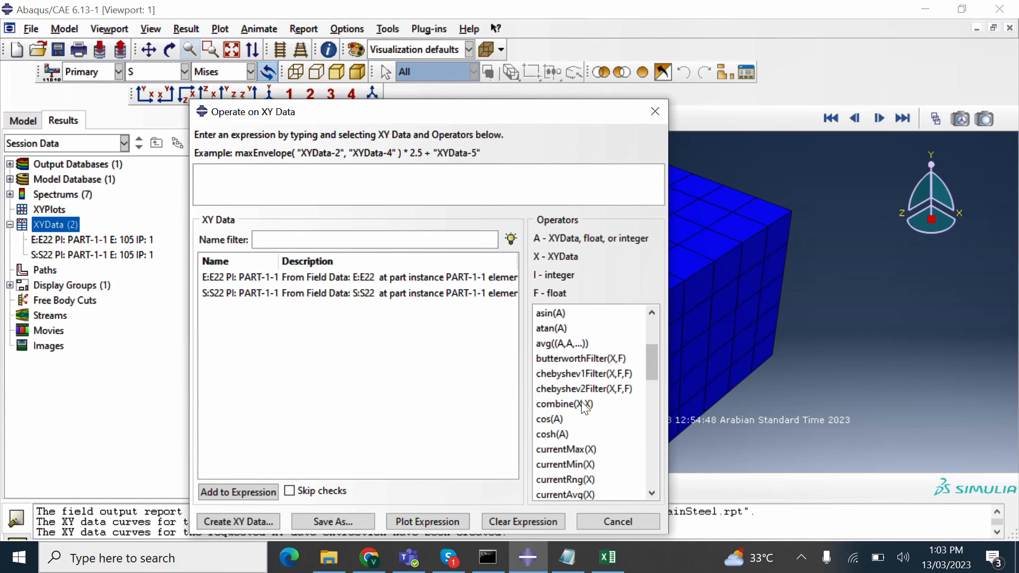
- Enter combine(E22, S22) using the element 105 strain and stress curves
{"action": "double_click", "coordinate": [584, 404]}
{"action": "double_click", "coordinate": [584, 404]}
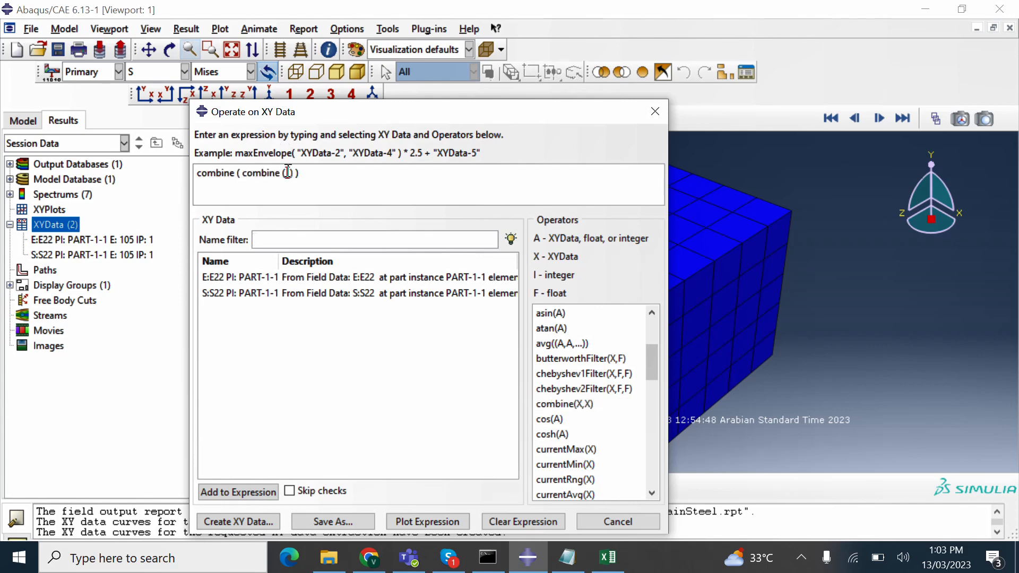
{"action": "left_click_drag", "start_coordinate": [298, 174], "coordinate": [242, 174]}
{"action": "key", "text": "BackSpace"}
{"action": "left_click", "coordinate": [389, 278]}
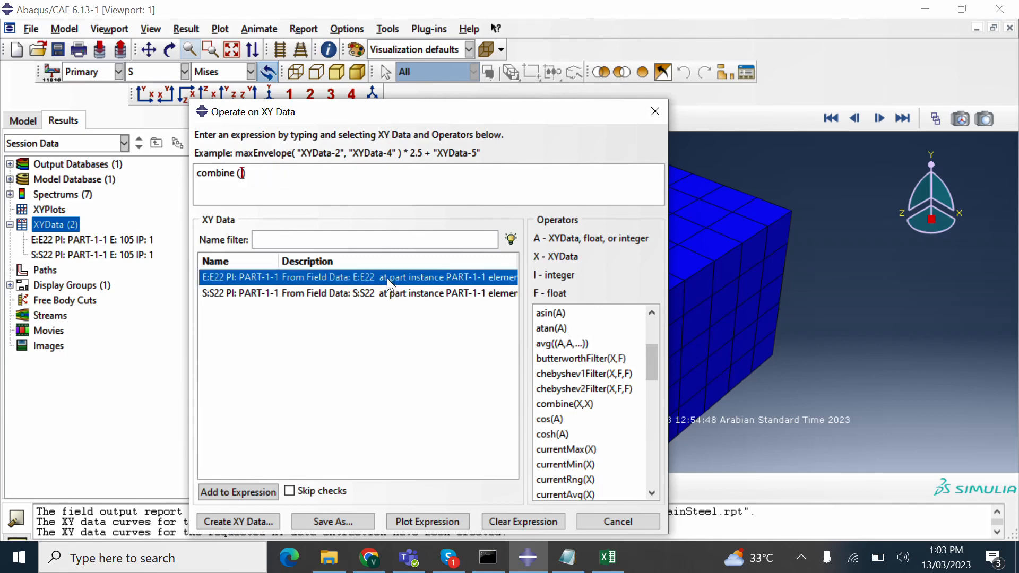
{"action": "double_click", "coordinate": [387, 278]}
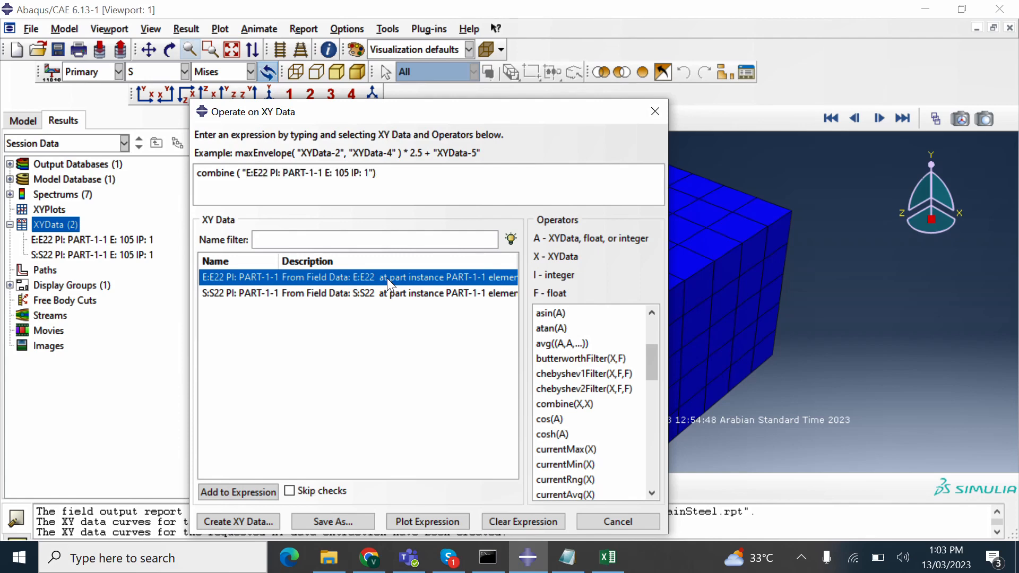
{"action": "double_click", "coordinate": [378, 291]}
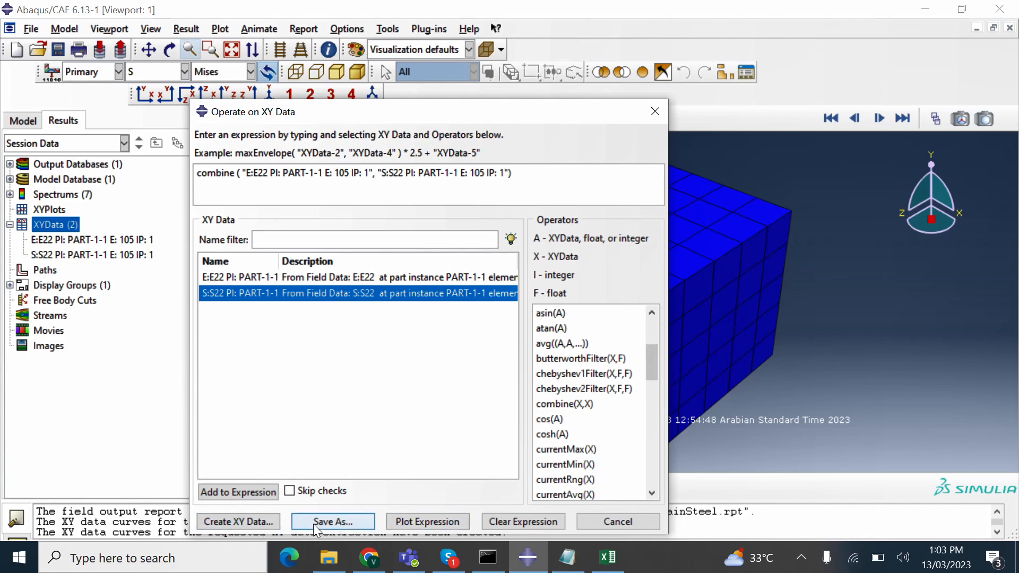
- Plot the combined expression as the _temp_1 stress–strain curve and check it behind the dialog
{"action": "left_click", "coordinate": [416, 524]}
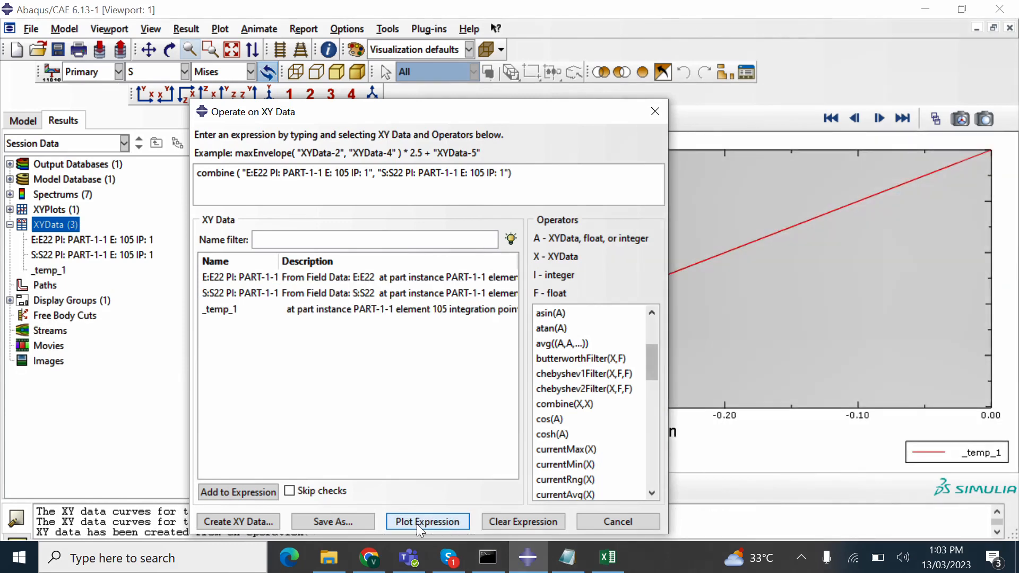
{"action": "left_click_drag", "start_coordinate": [581, 113], "coordinate": [179, 123]}
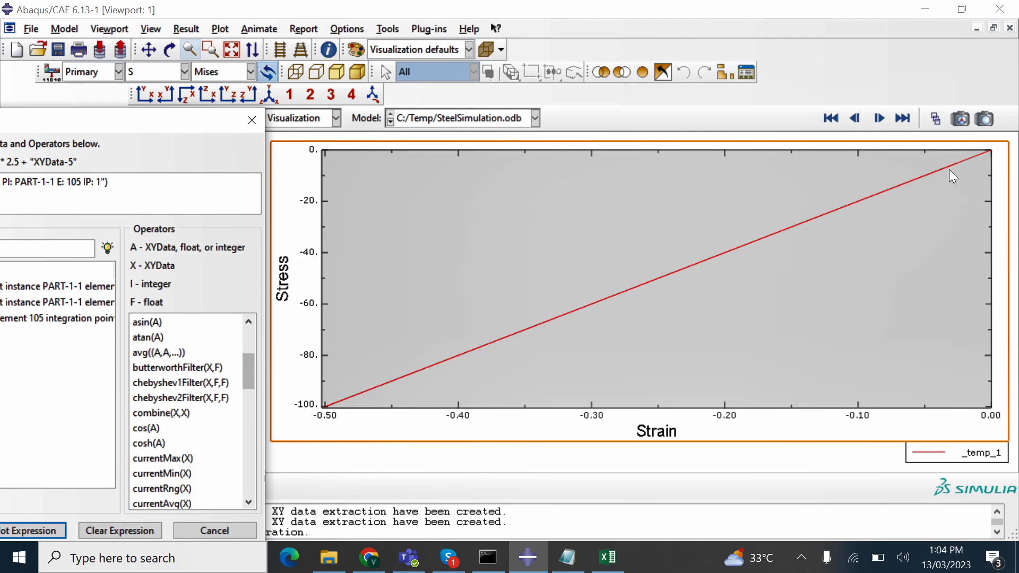
{"action": "left_click_drag", "start_coordinate": [186, 123], "coordinate": [555, 87]}
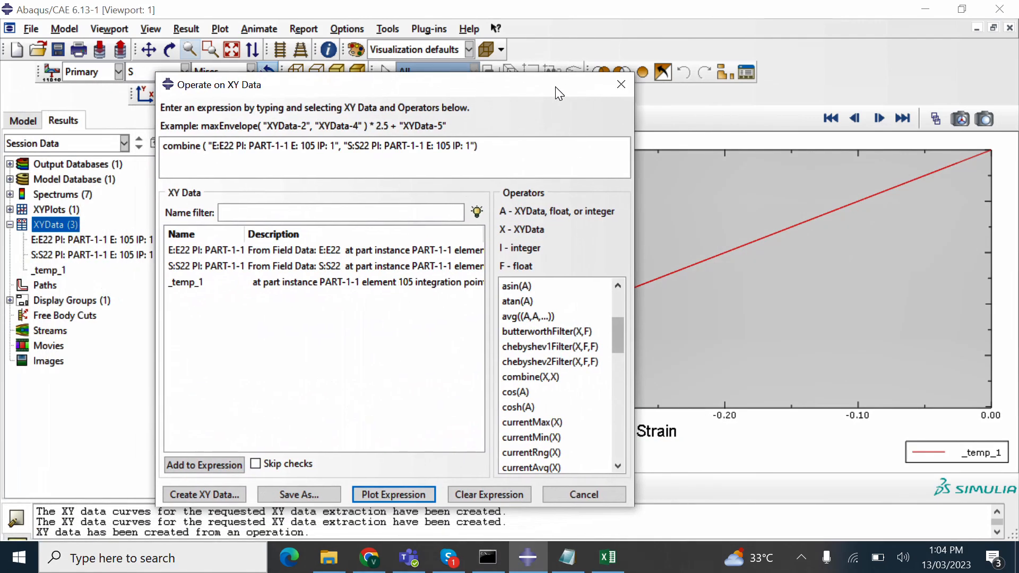
- Close the Operate on XY Data dialog to leave only the _temp_1 stress–strain line visible
{"action": "left_click", "coordinate": [612, 93]}
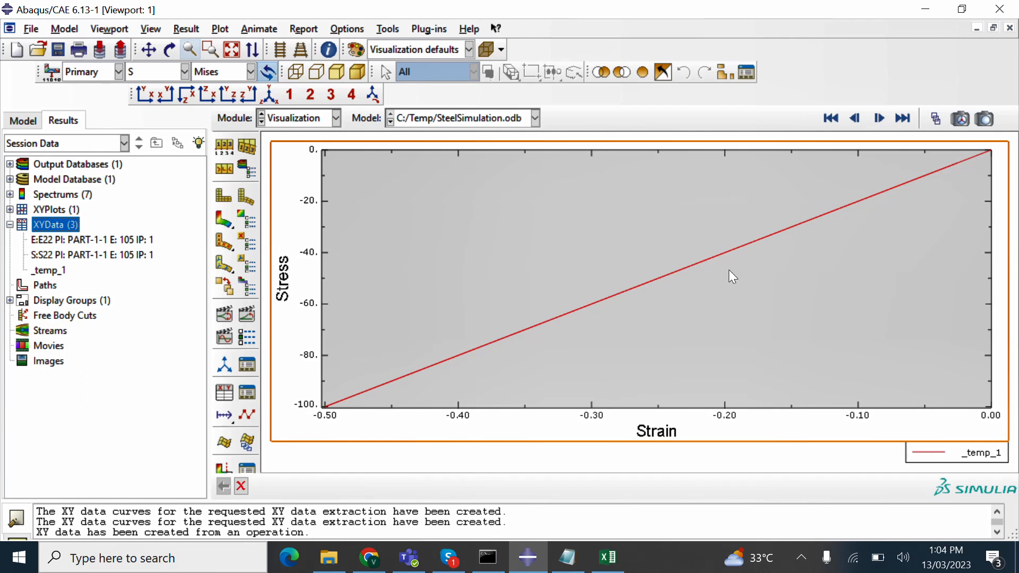
{"action": "left_click", "coordinate": [802, 557]}
{"action": "left_click", "coordinate": [786, 535]}
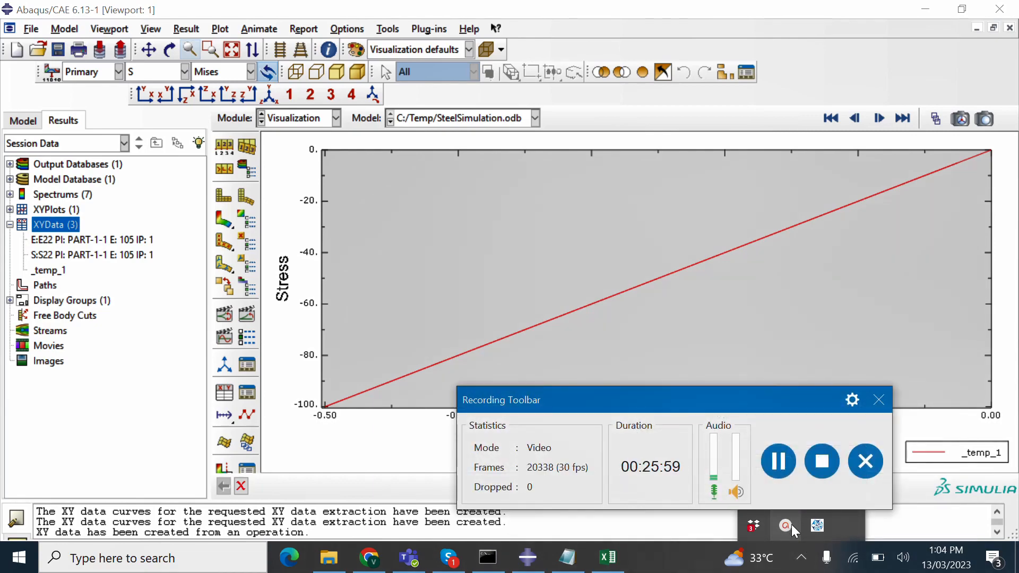